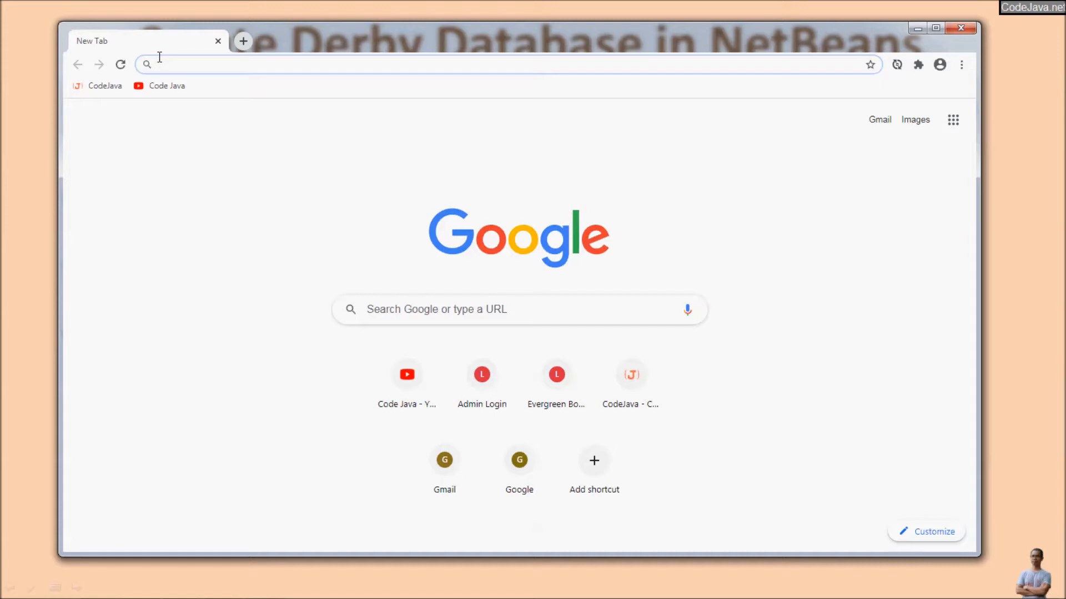
Load db.apache.org/derby/ in Chrome and maximize the browser window.
text(db)
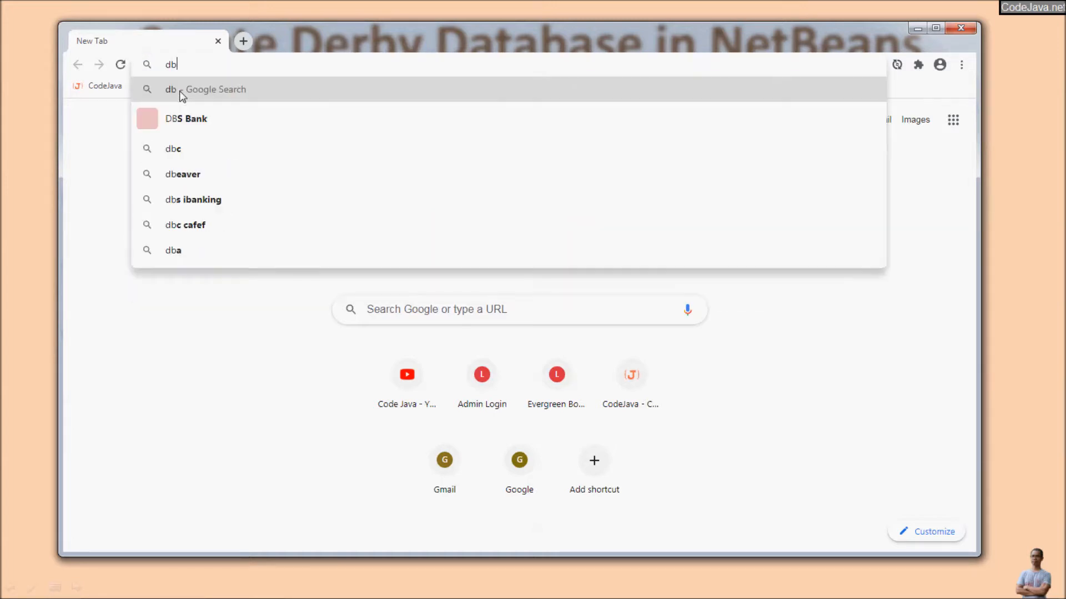
text(.apache.org/)
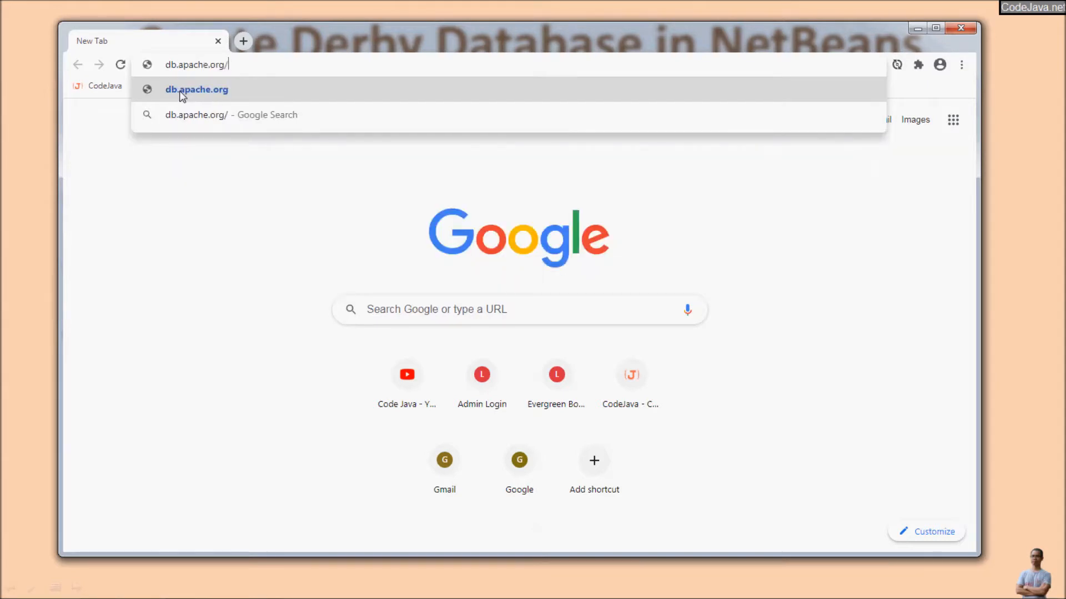
text(derby/)
key(Return)
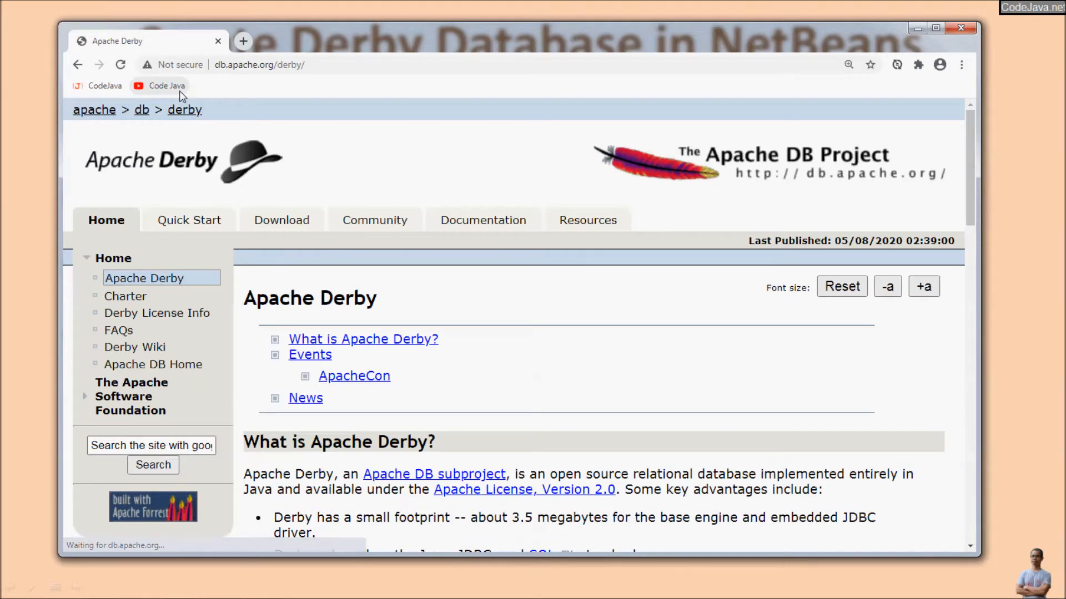
key(super+Up)
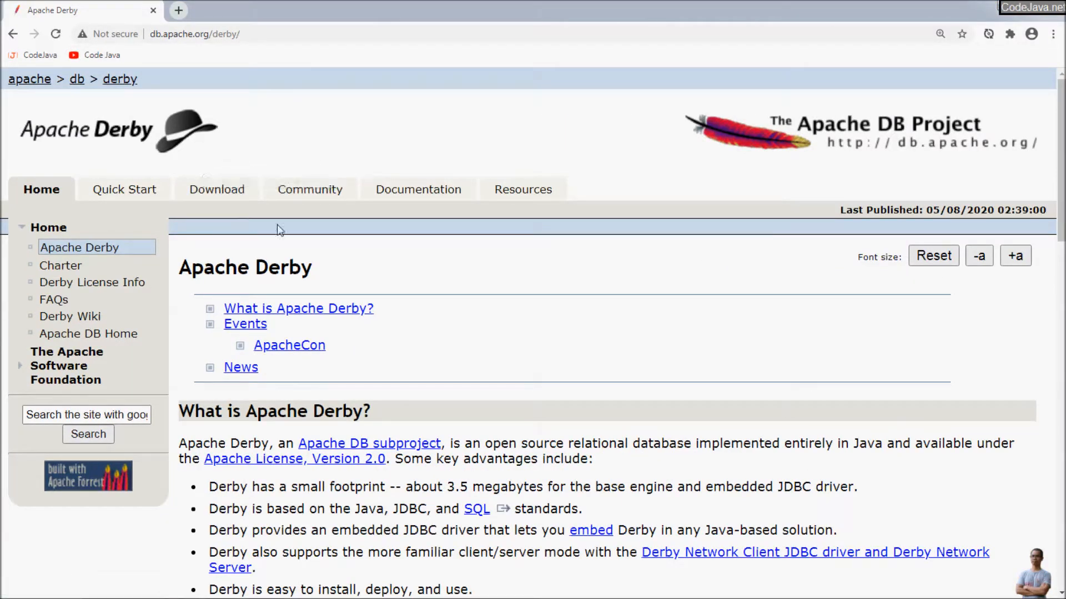
From the Derby downloads list, open the 10.15.2.0 release for Java 9 and higher.
click(212, 187)
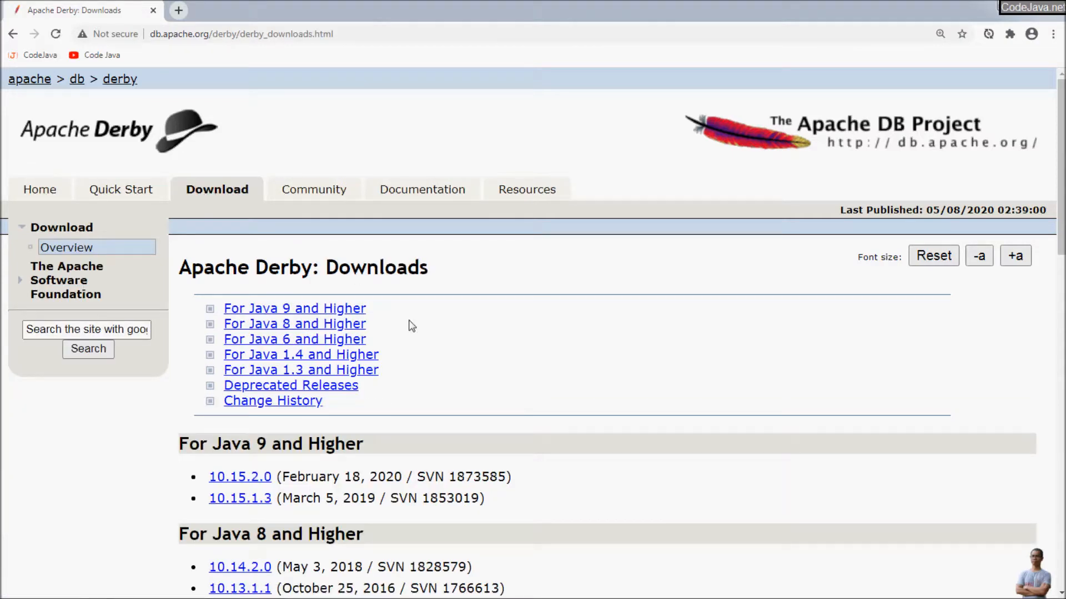
scroll(426, 323, down, 3)
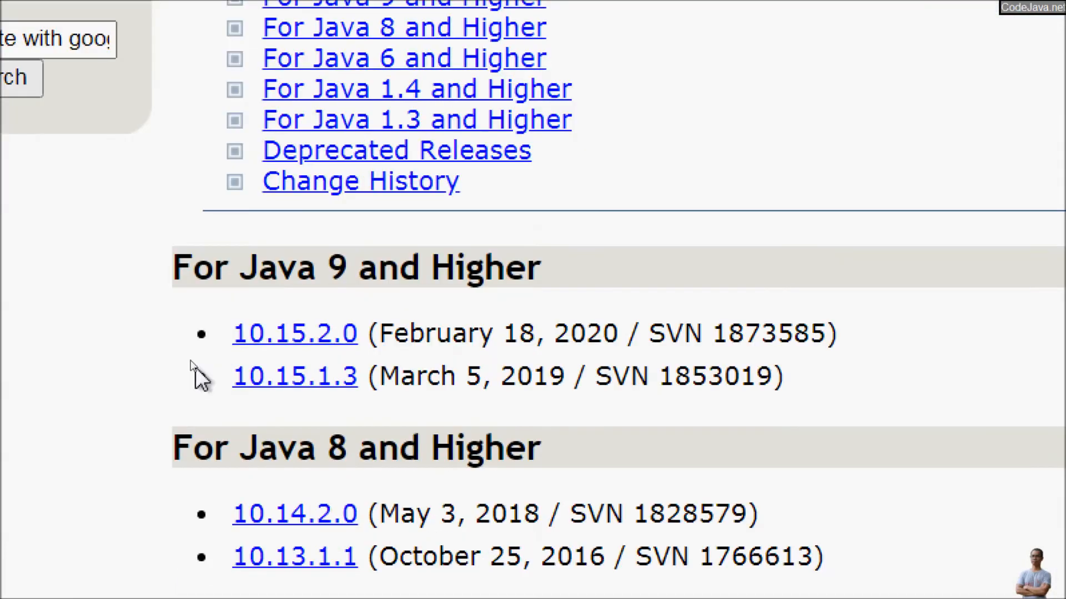
mouse_move(231, 354)
mouse_down()
mouse_move(278, 364)
mouse_move(384, 357)
mouse_move(251, 285)
mouse_move(204, 334)
mouse_move(240, 358)
mouse_up()
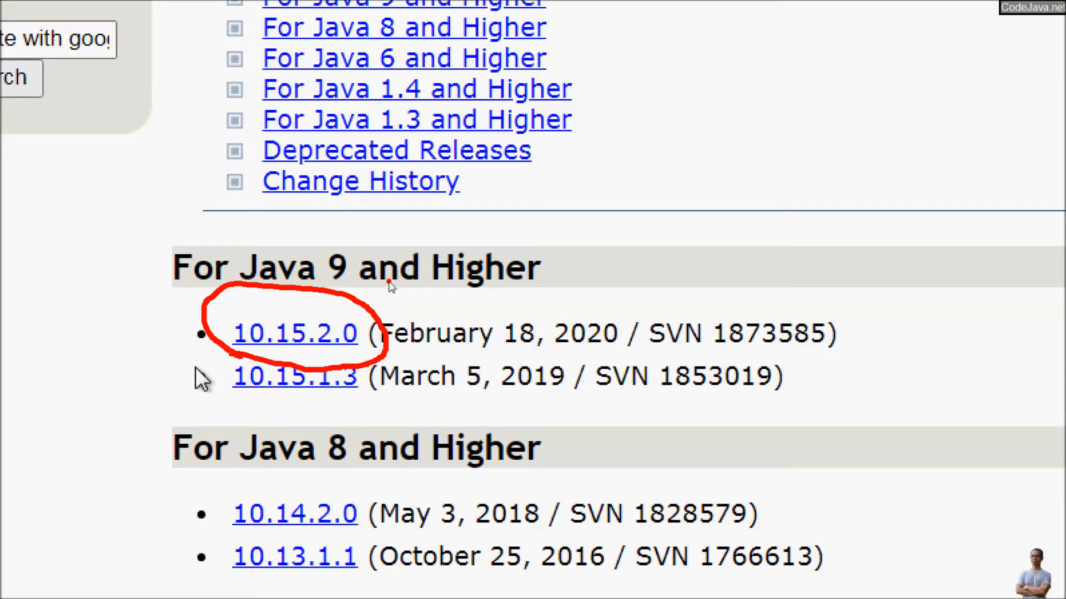
key(Escape)
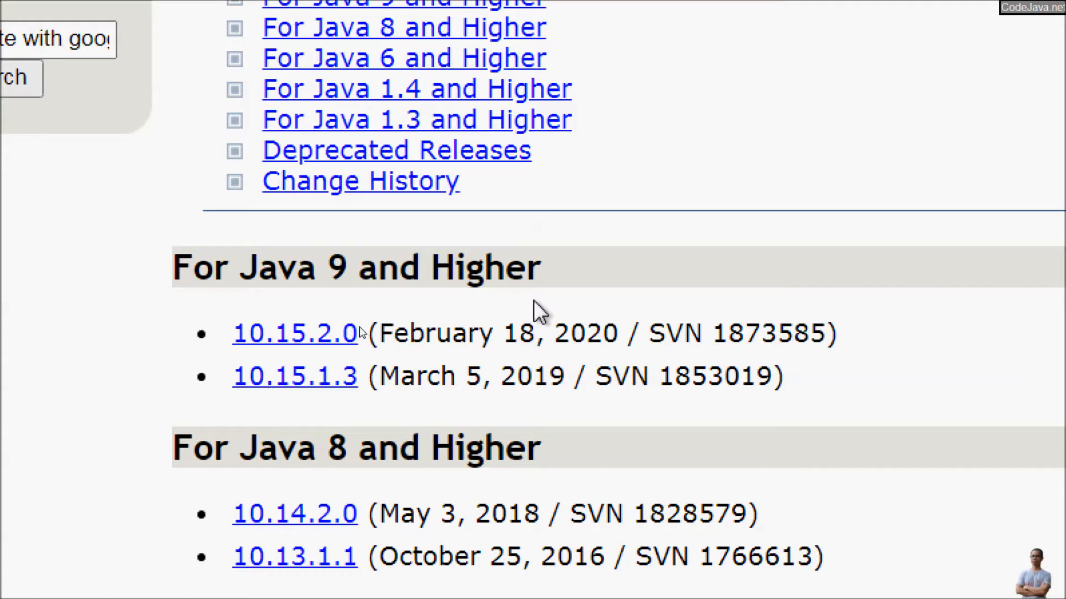
key(Escape)
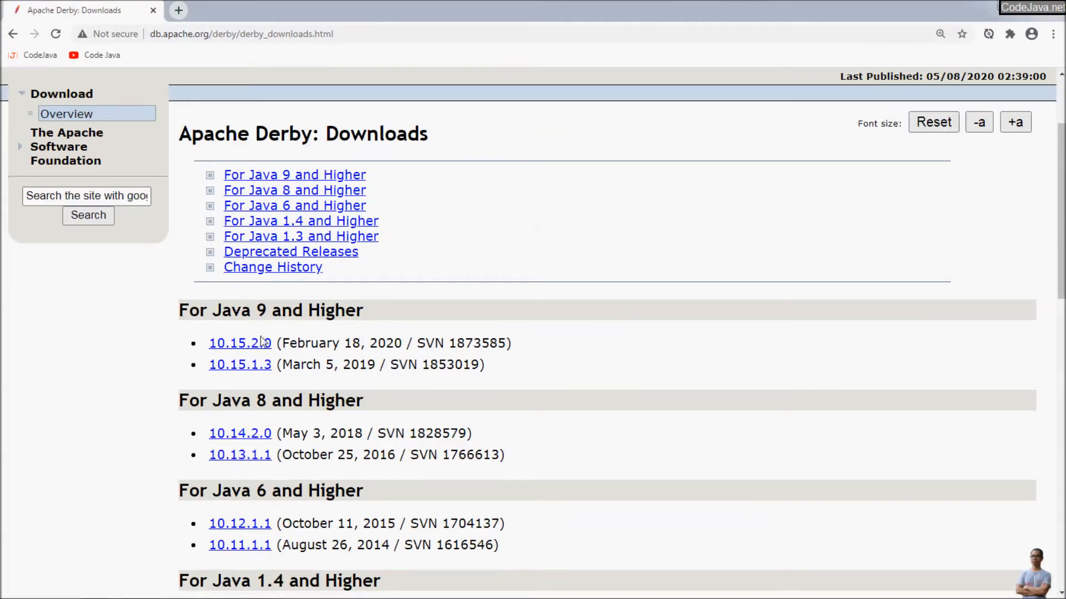
click(251, 347)
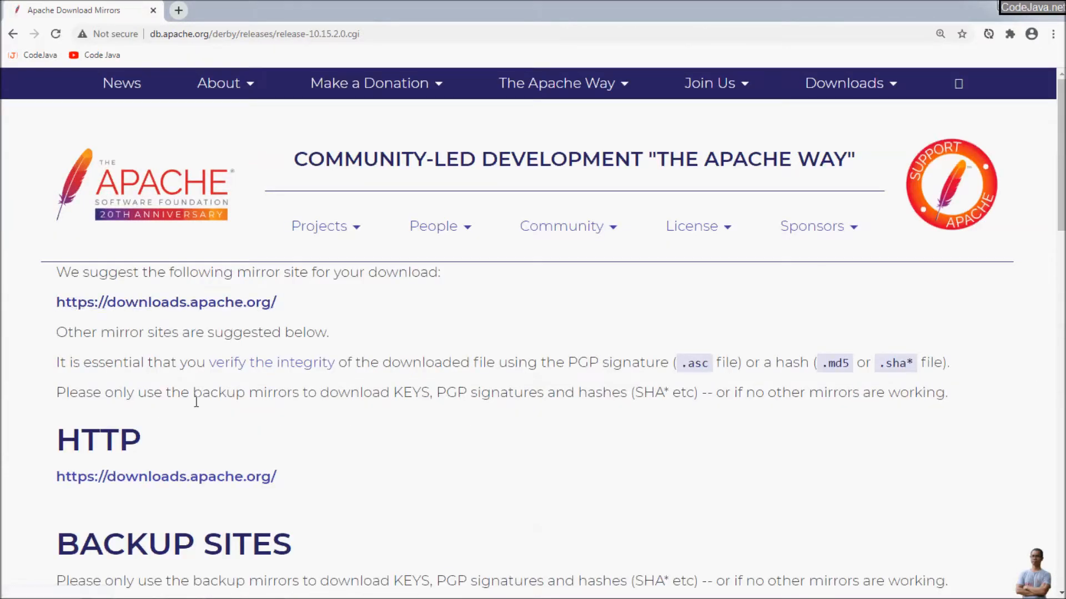
Browse the downloads.apache.org mirror to db/derby/db-derby-10.15.2.0/.
click(155, 305)
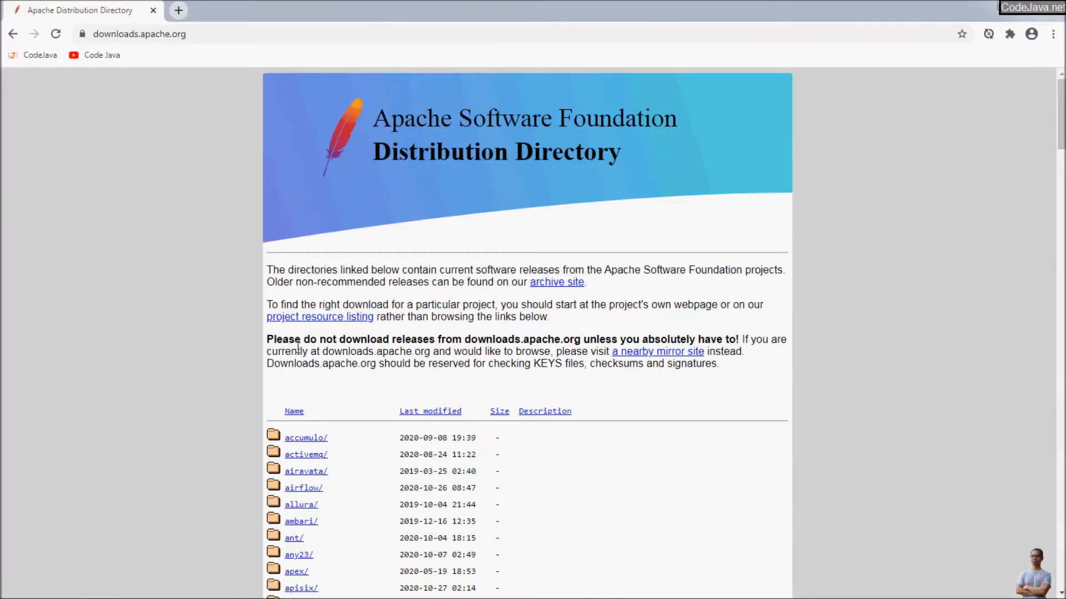
scroll(317, 347, down, 3)
scroll(317, 346, down, 5)
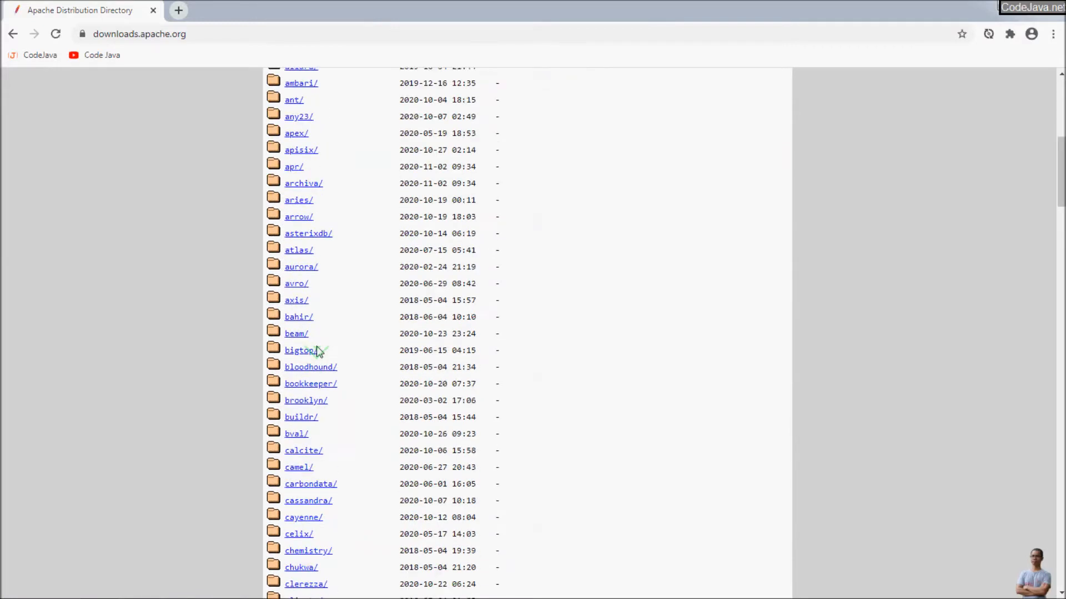
scroll(317, 351, down, 1)
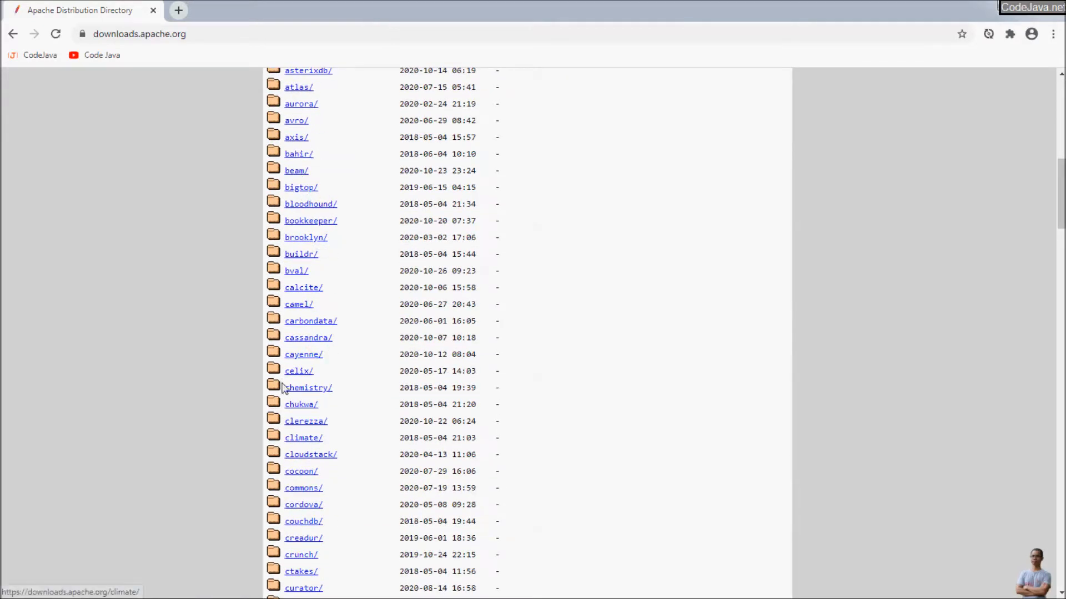
scroll(309, 417, down, 3)
scroll(317, 430, down, 2)
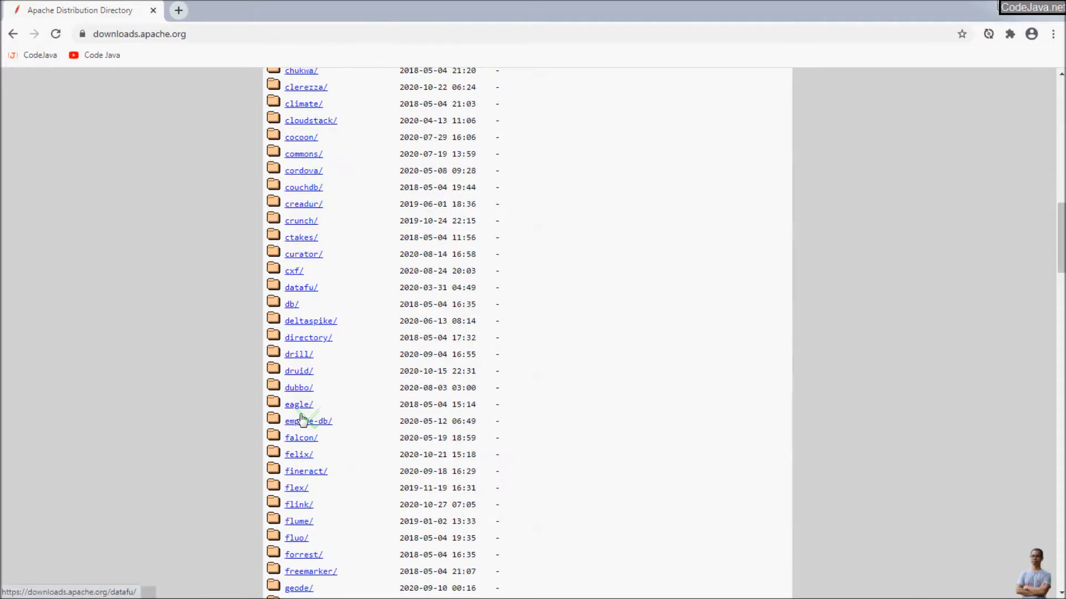
click(294, 306)
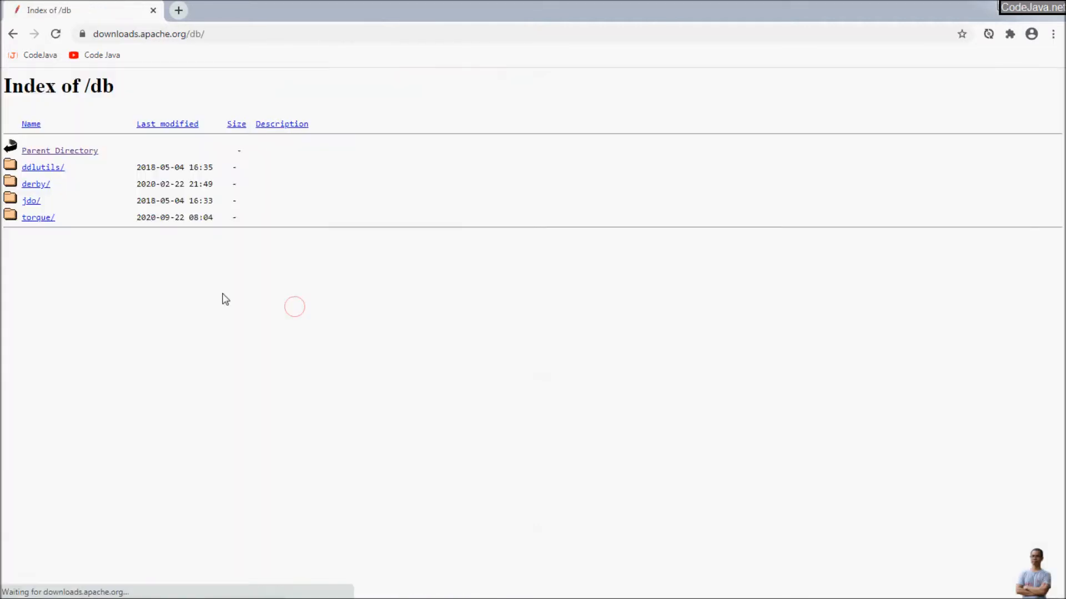
click(37, 185)
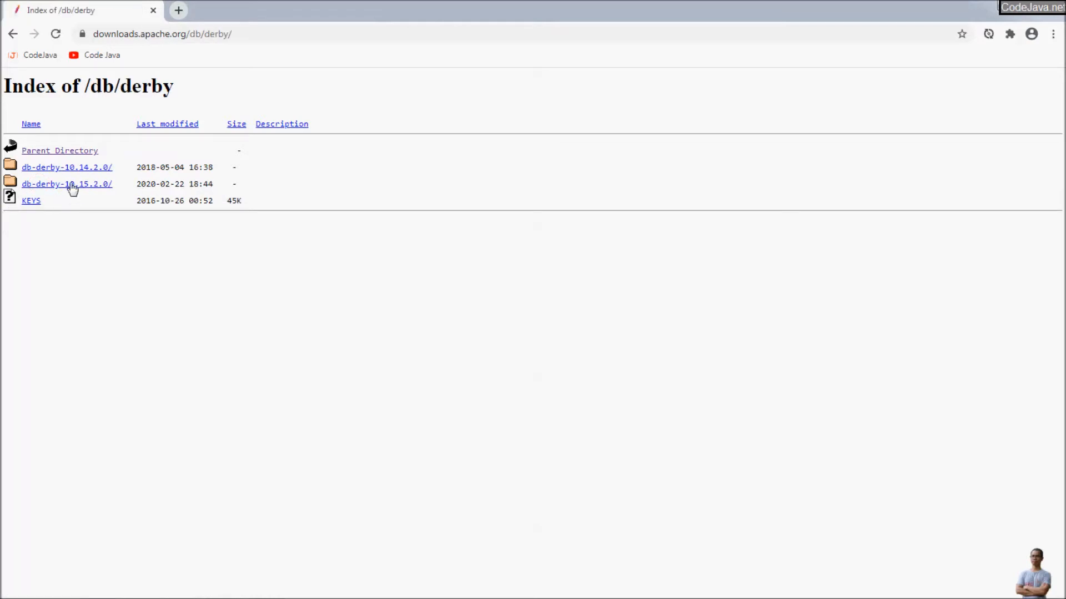
click(160, 179)
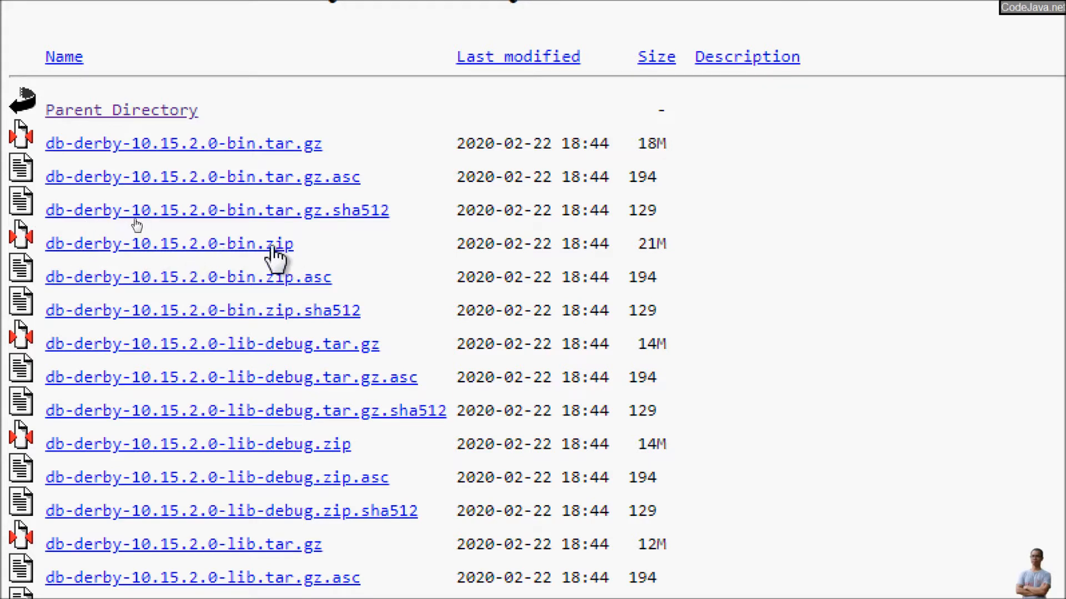
Download the db-derby-10.15.2.0-bin.zip archive.
mouse_move(45, 264)
mouse_down()
mouse_move(328, 261)
mouse_move(122, 215)
mouse_move(30, 256)
mouse_move(58, 273)
mouse_up()
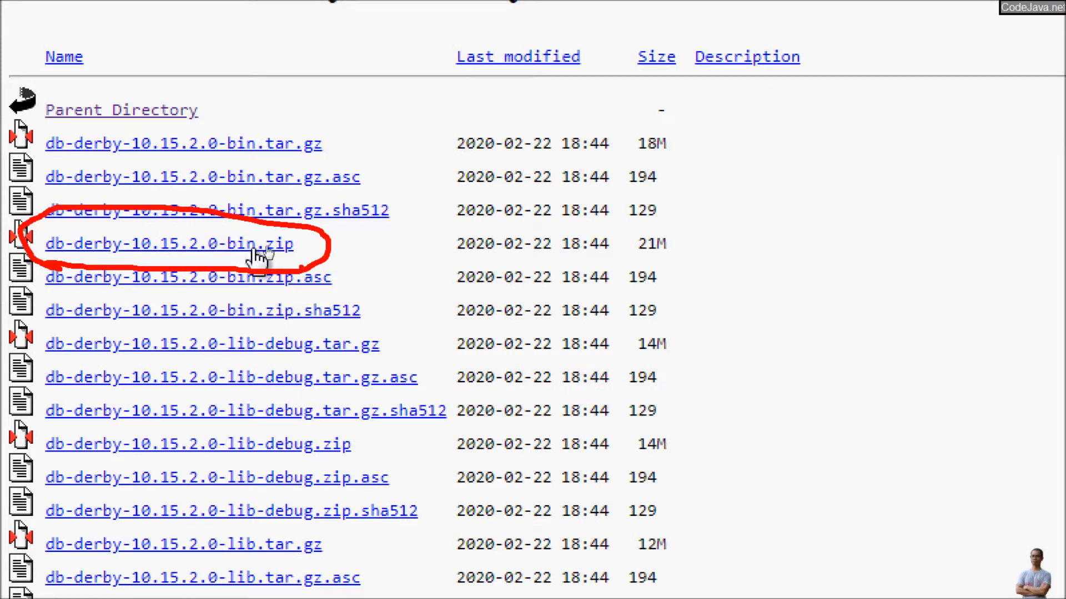
key(Escape)
key(ctrl+4)
click(116, 218)
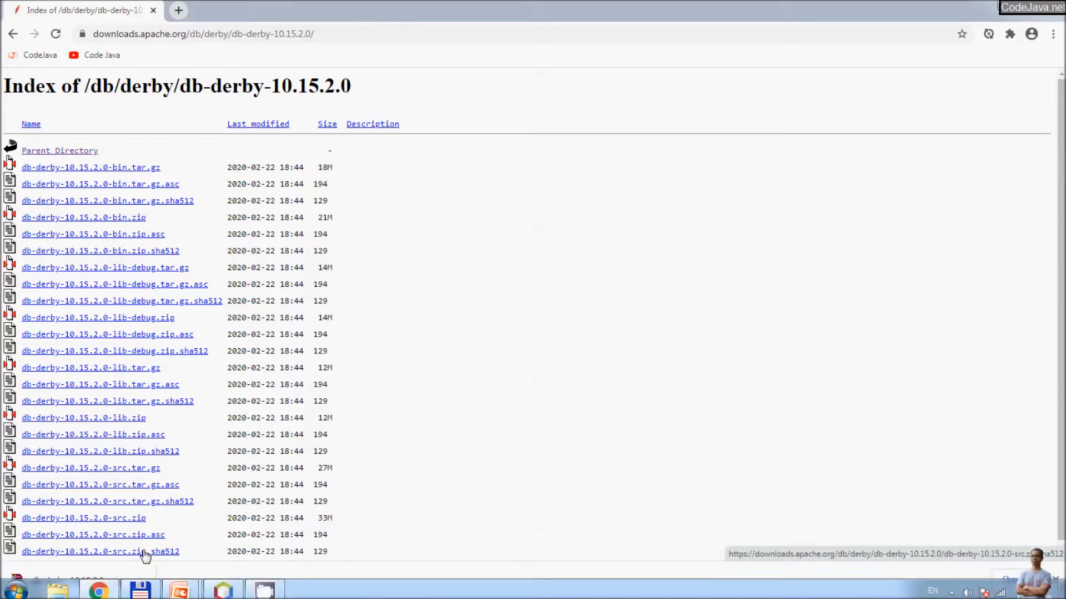
Show the downloaded zip in its folder and cut it.
click(139, 583)
click(176, 535)
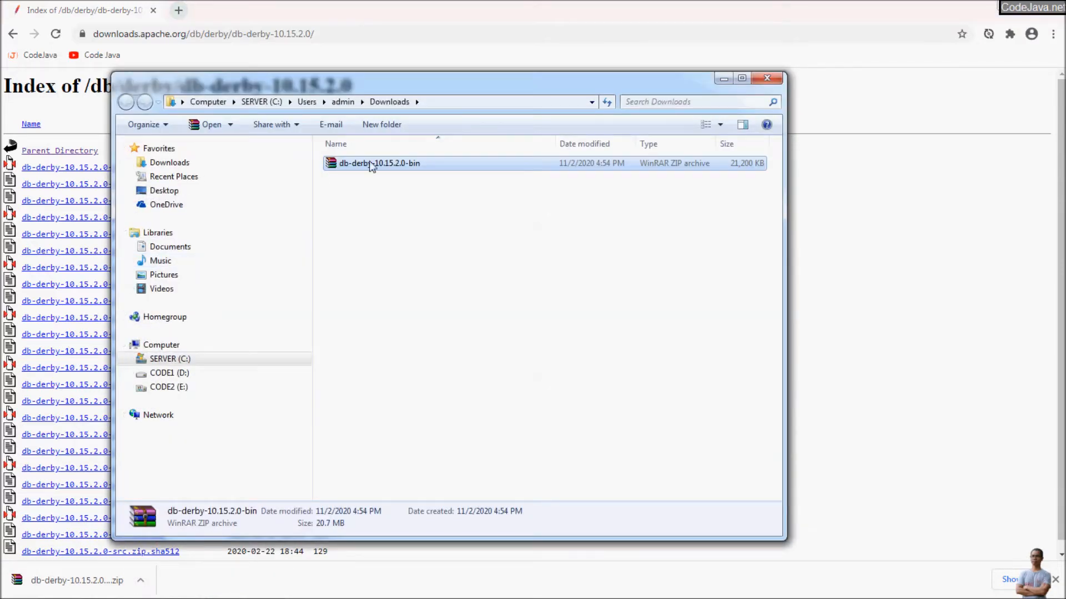
right_click(371, 167)
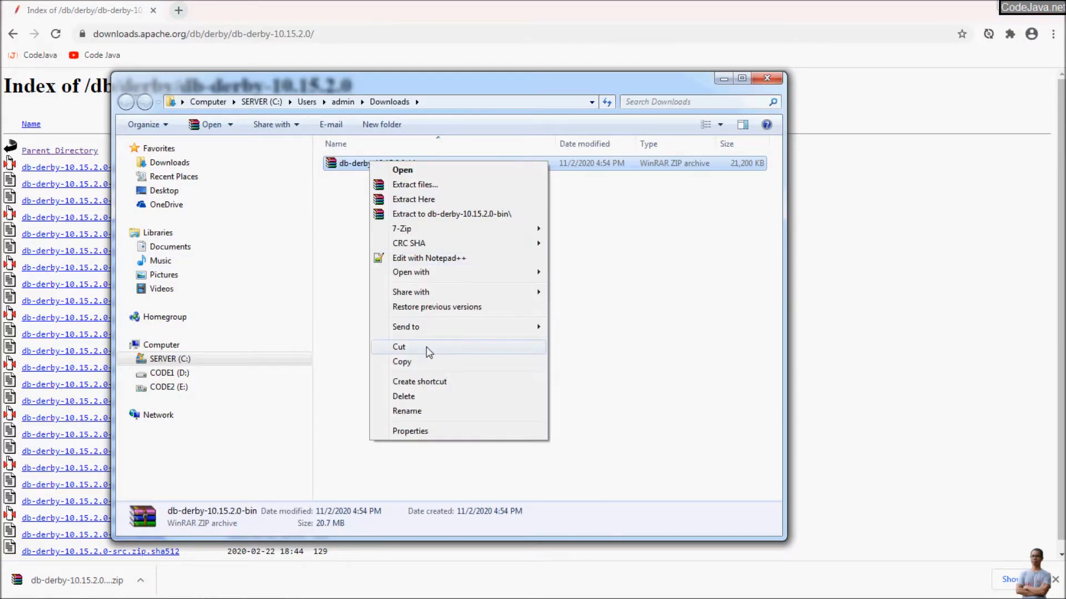
click(429, 348)
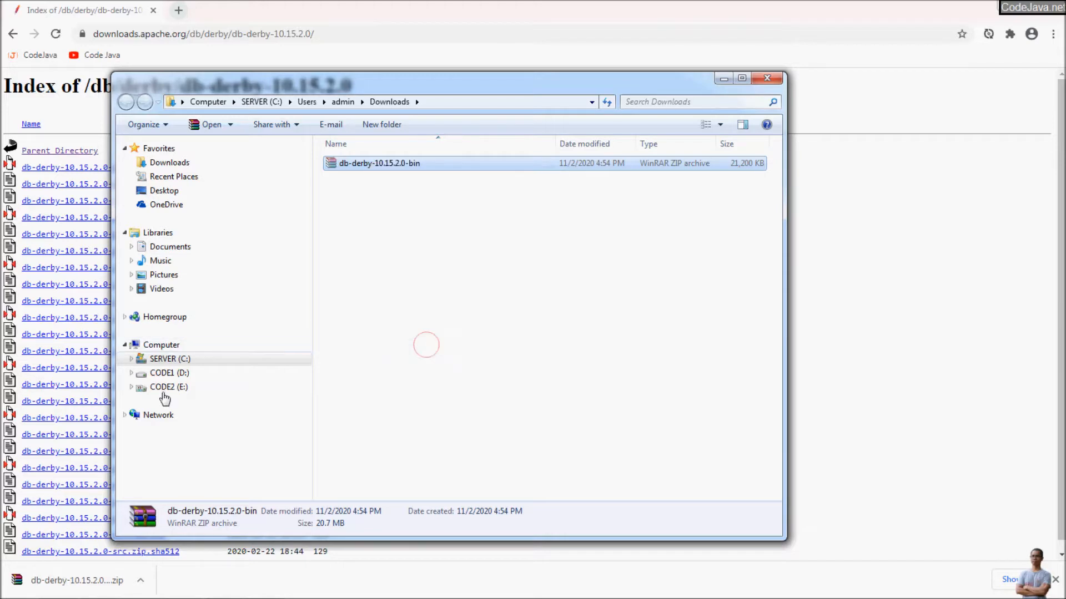
Create a Derby folder on drive D: and paste the zip into it.
click(173, 375)
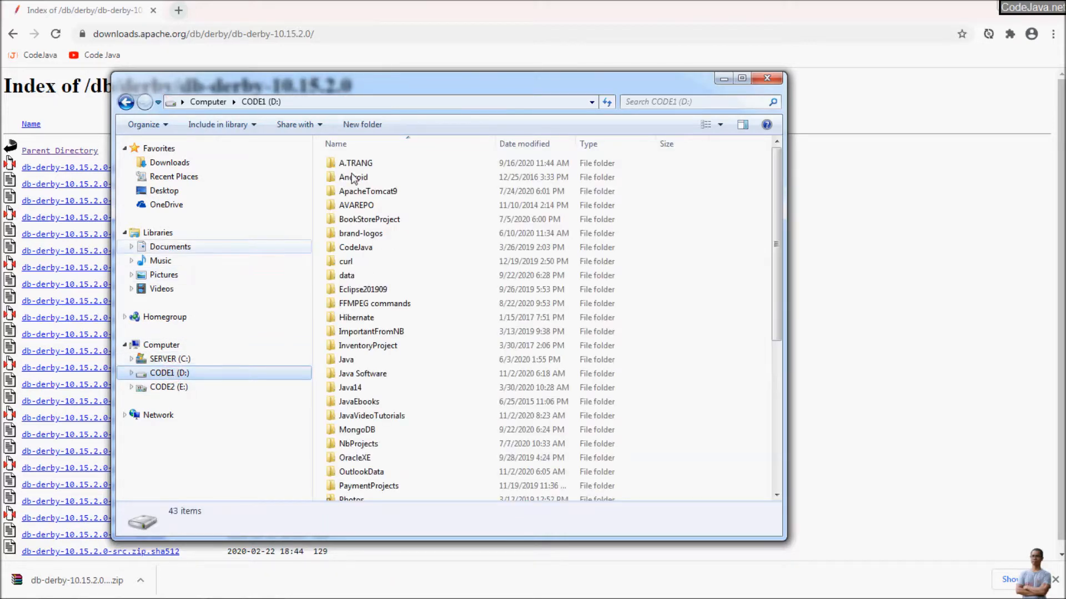
click(373, 124)
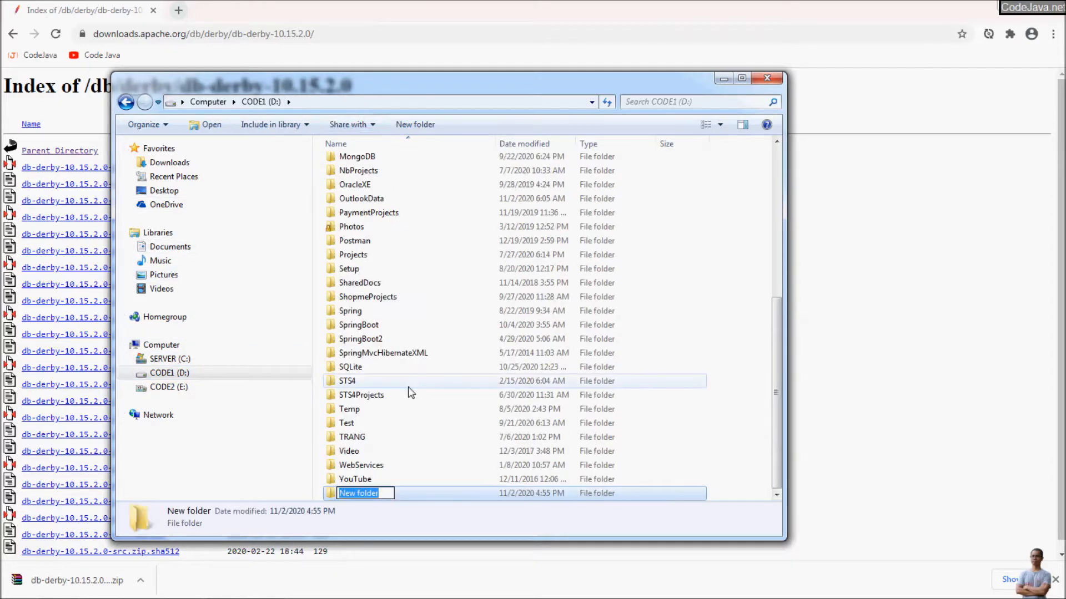
text(Derby)
key(Return)
key(Return)
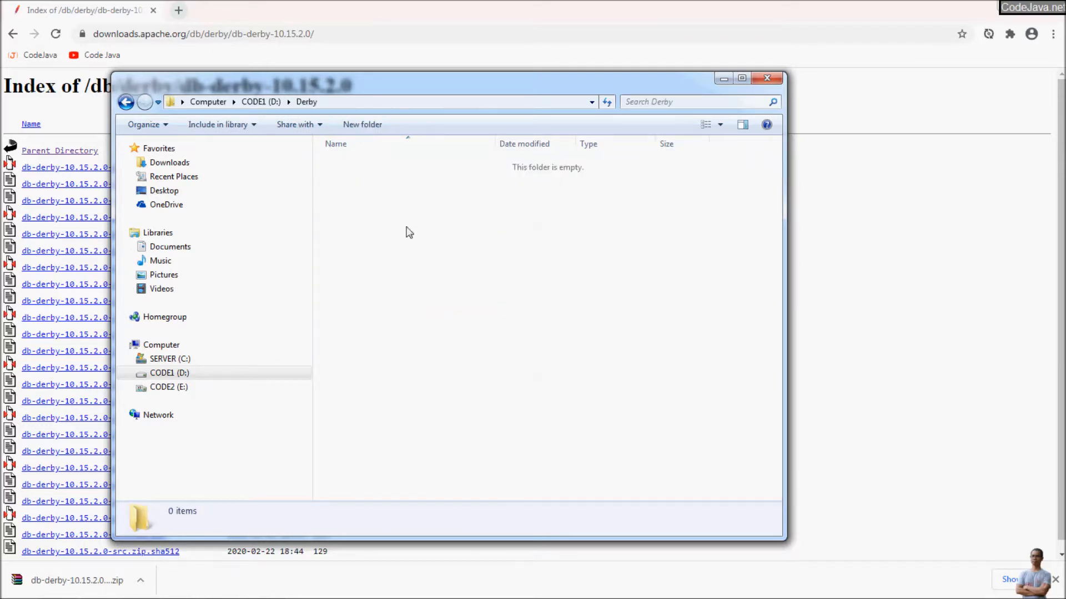
right_click(407, 228)
click(458, 315)
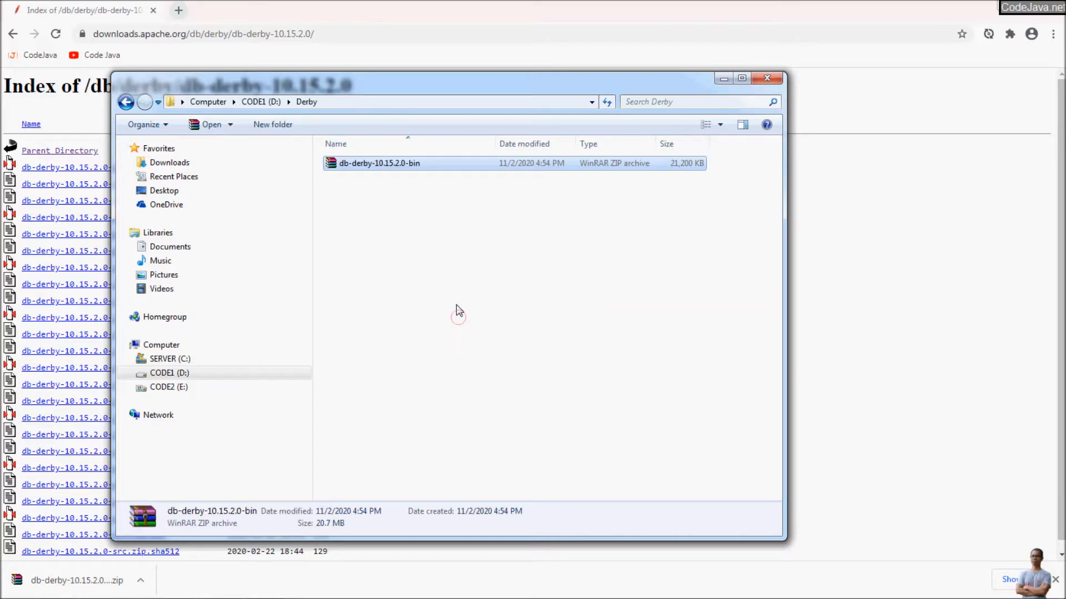
Extract the zip into D:\Derby, producing the db-derby-10.15.2.0-bin folder.
right_click(359, 164)
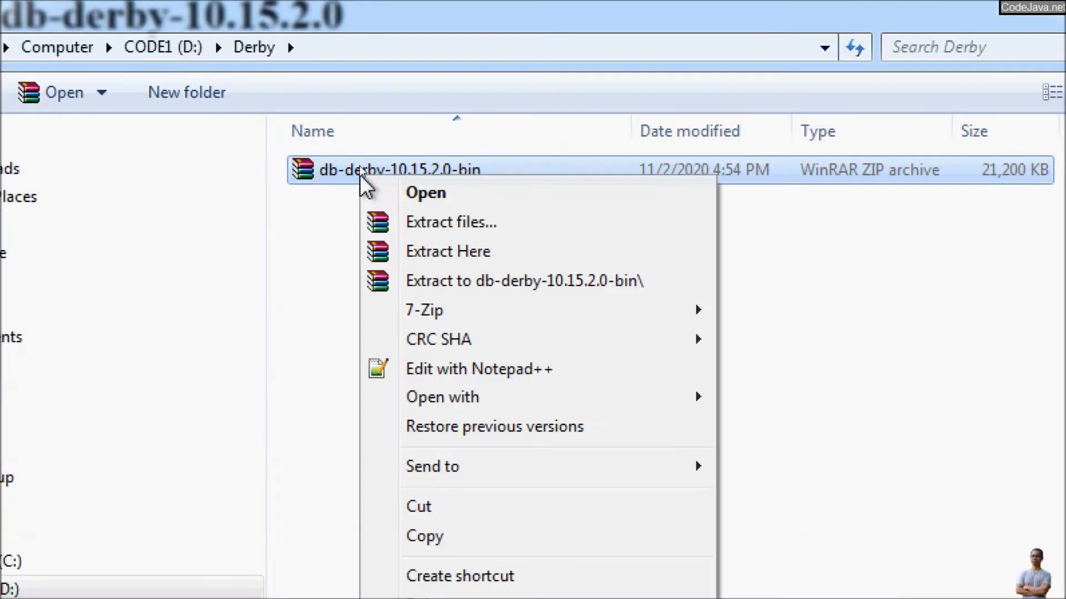
click(432, 247)
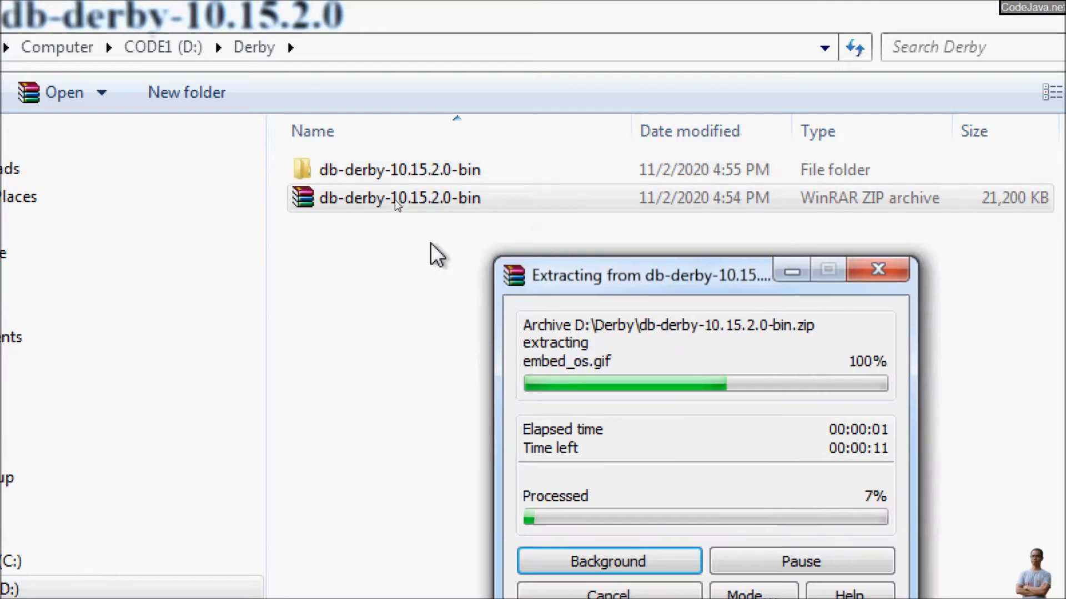
click(369, 168)
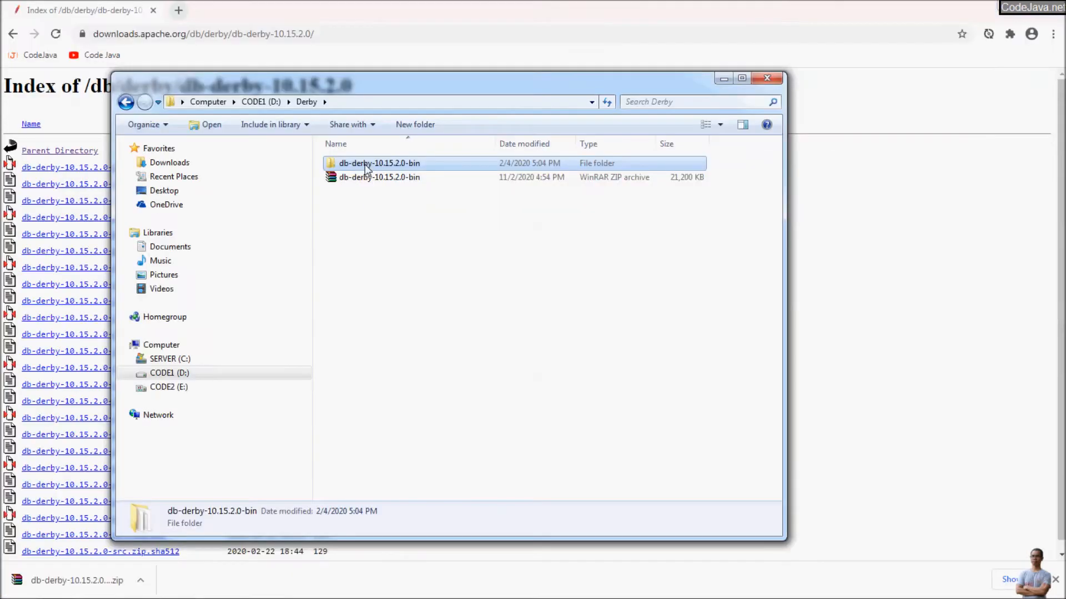
click(368, 177)
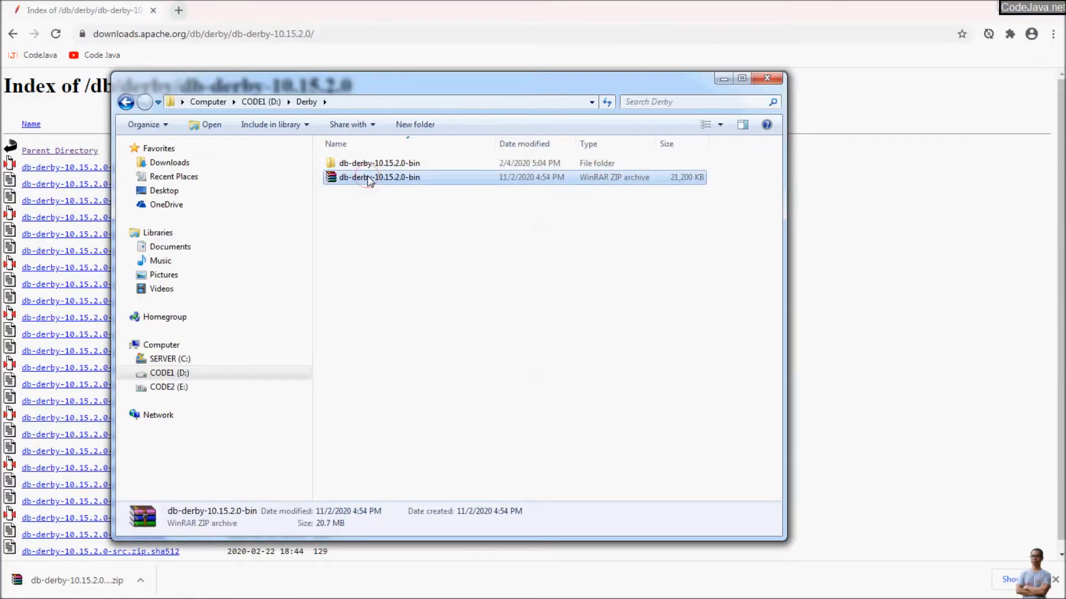
Delete the zip archive and open the extracted db-derby-10.15.2.0-bin folder.
key(Delete)
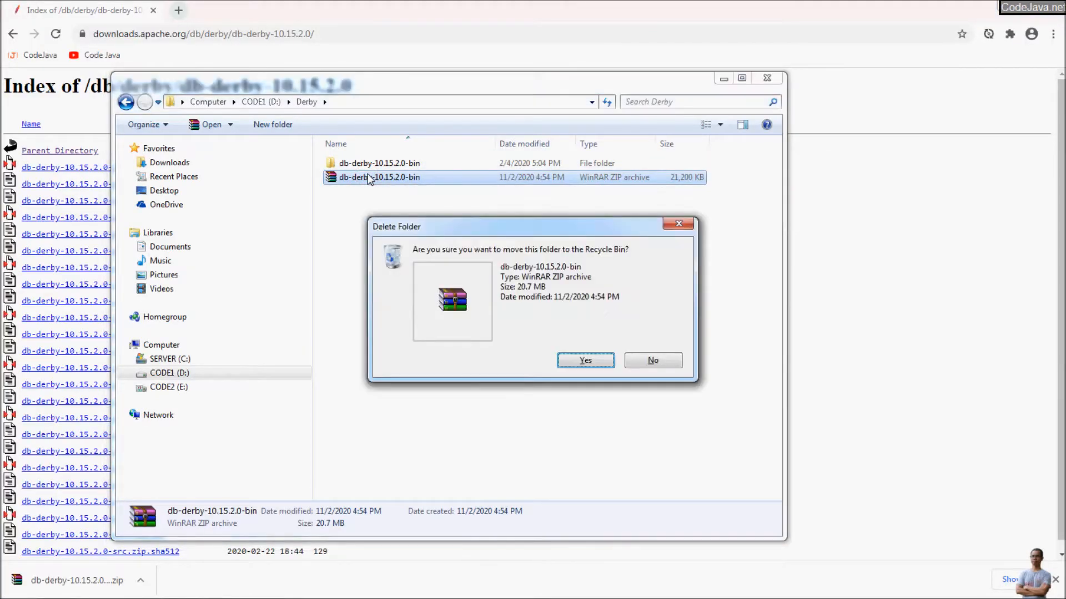
key(Return)
click(362, 162)
double_click(362, 163)
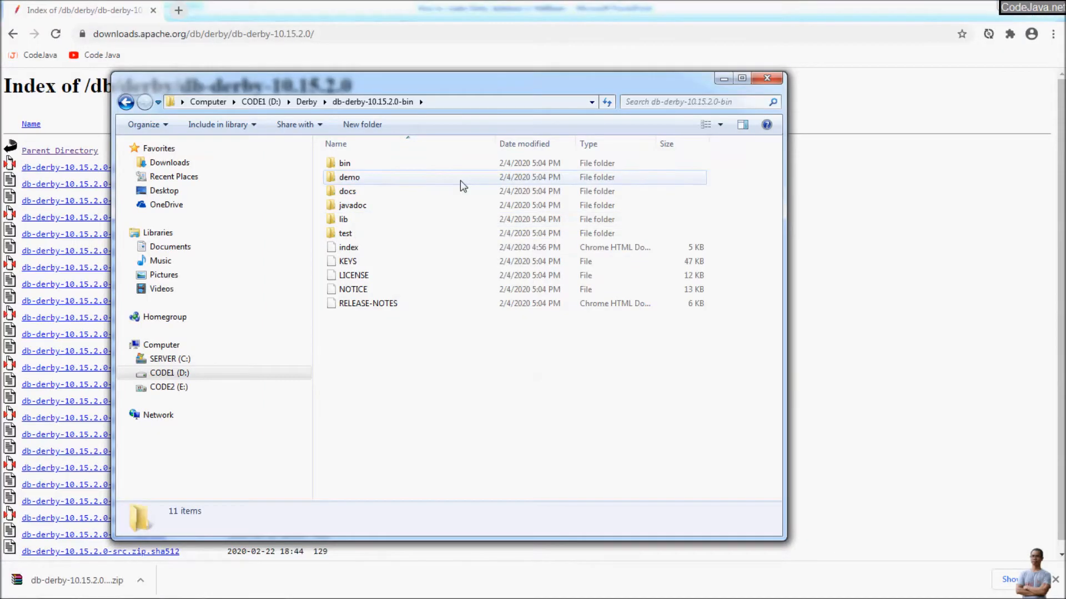
Look through the lib jar folder and the bin scripts folder.
double_click(365, 225)
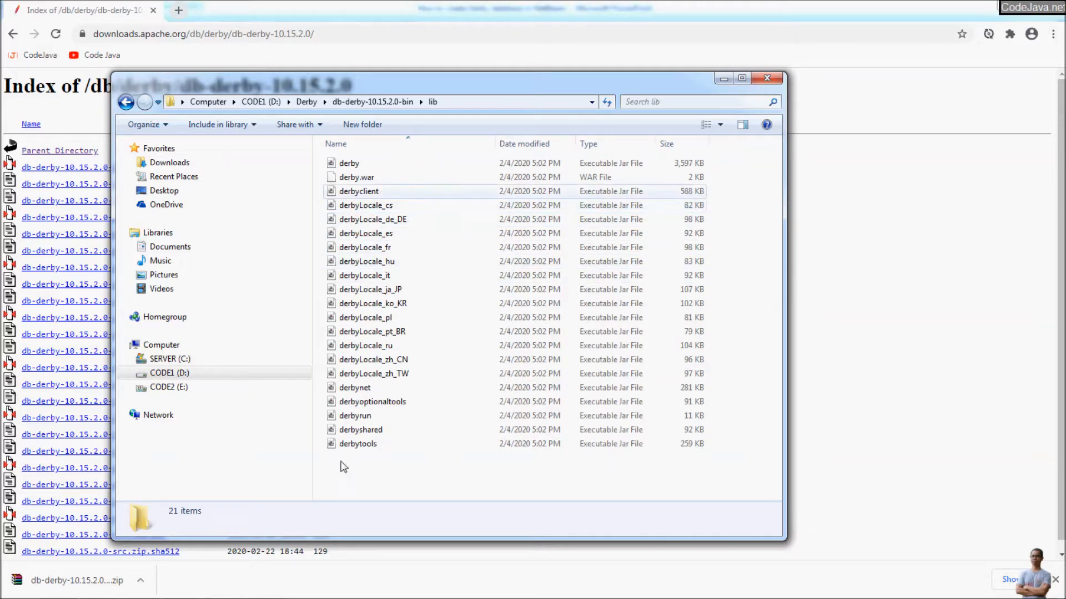
click(350, 103)
click(346, 163)
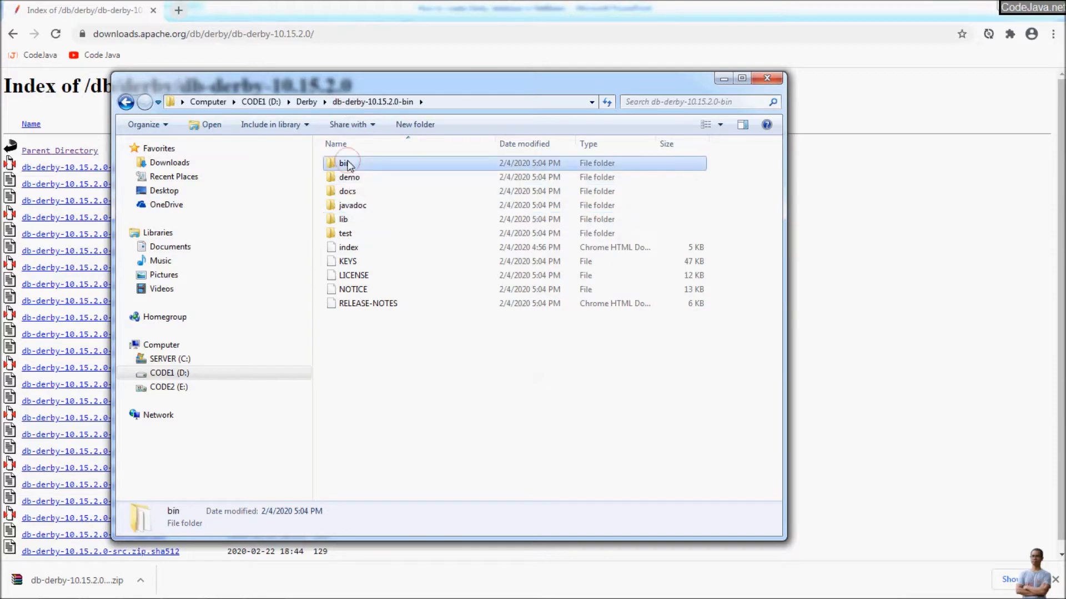
double_click(347, 163)
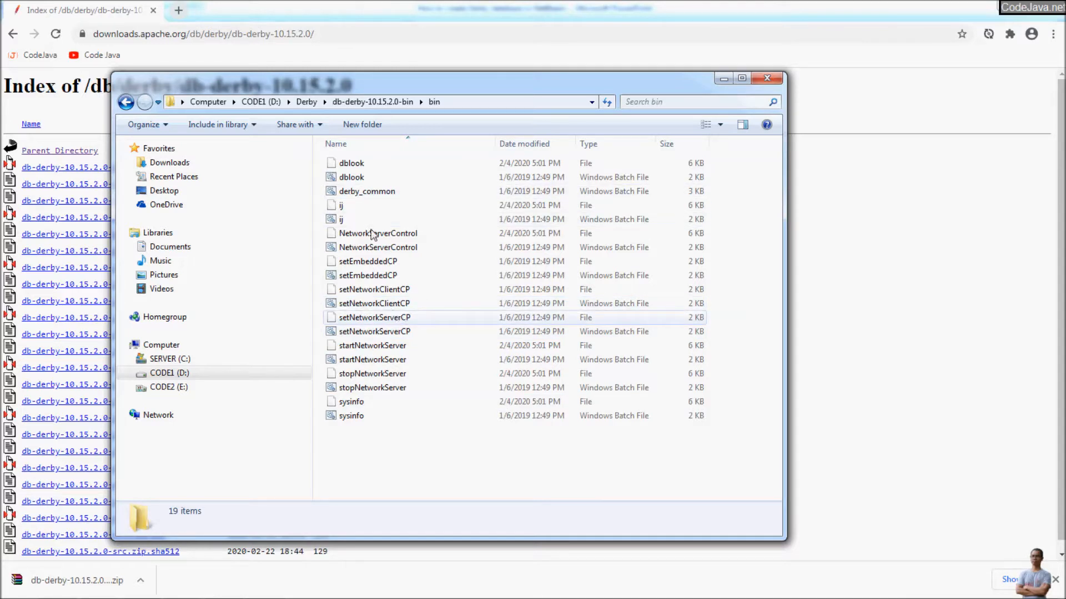
click(371, 102)
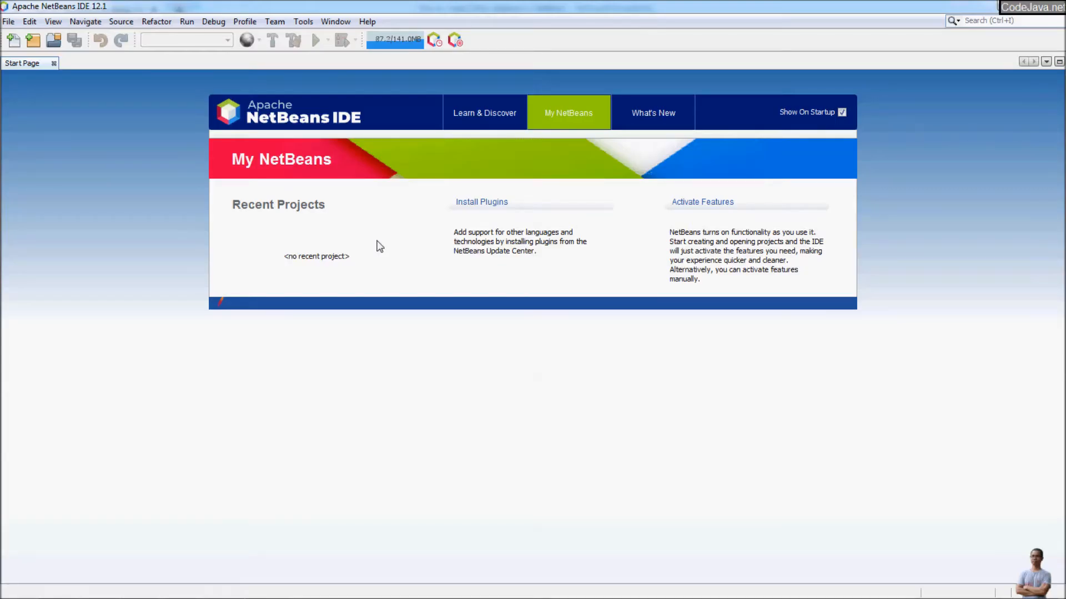
Read the Java version in Help > About, then show the Services window.
click(367, 21)
click(401, 133)
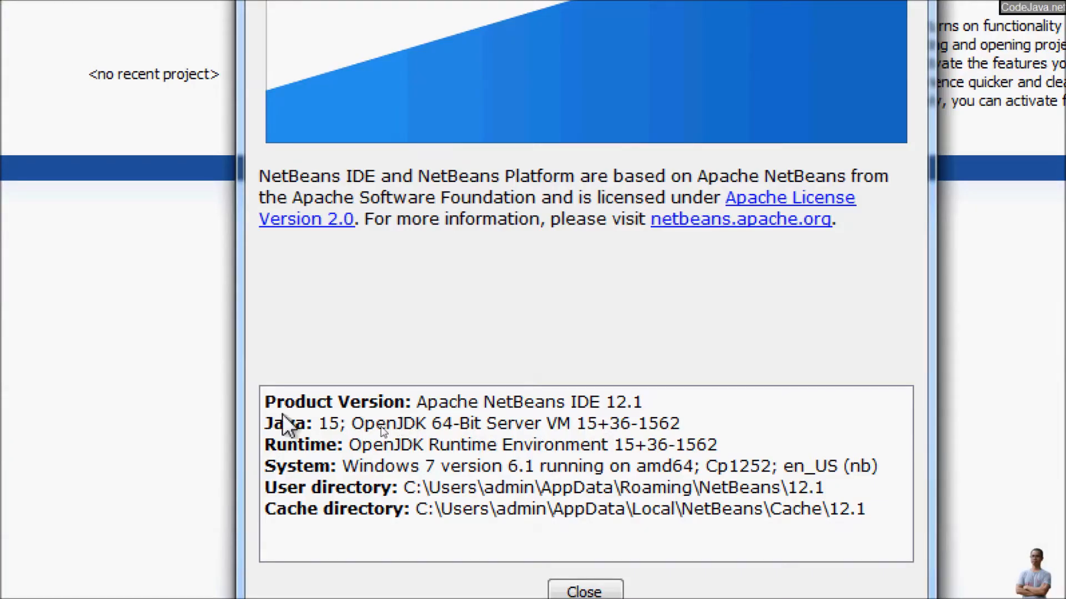
drag(318, 424, 387, 426)
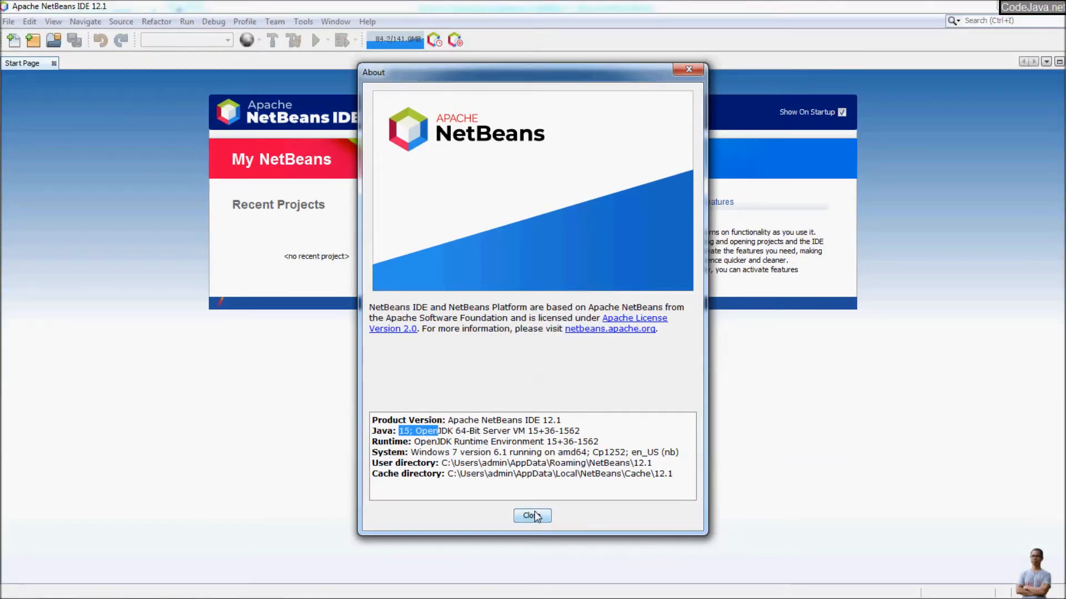
click(534, 516)
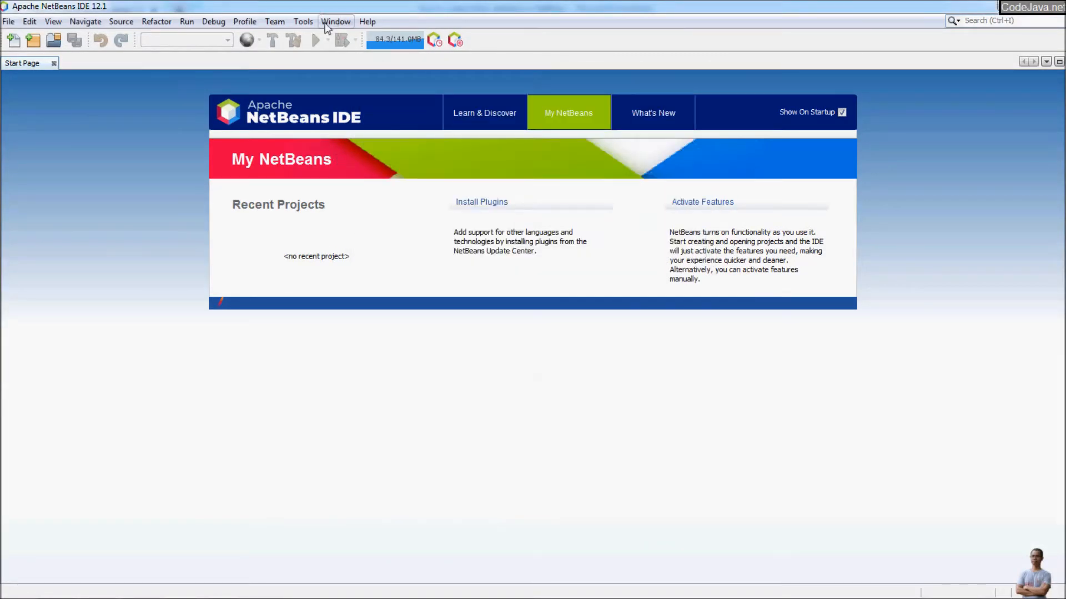
click(328, 25)
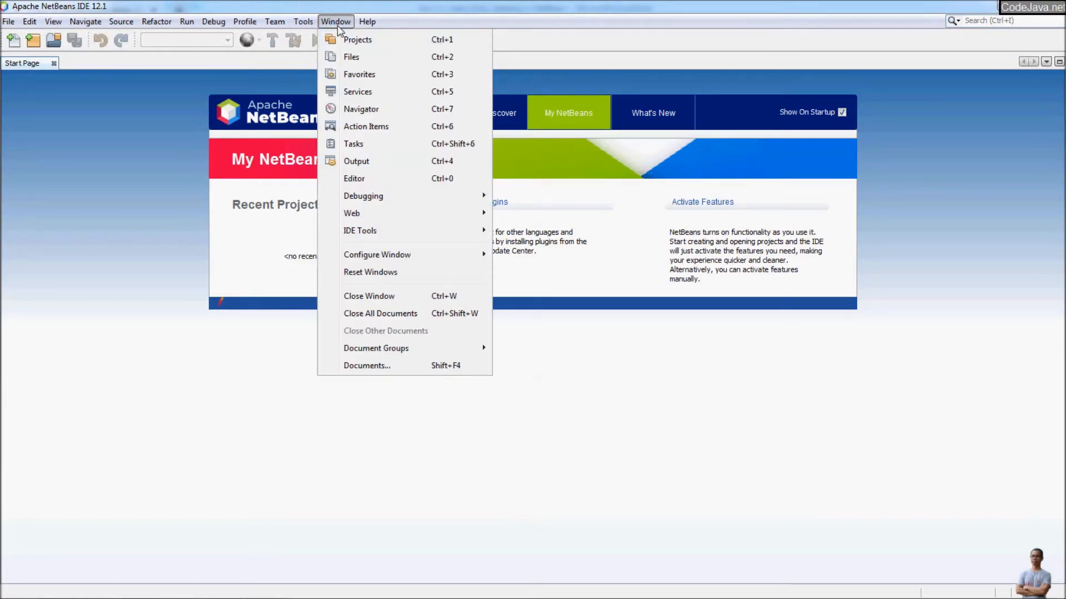
click(395, 96)
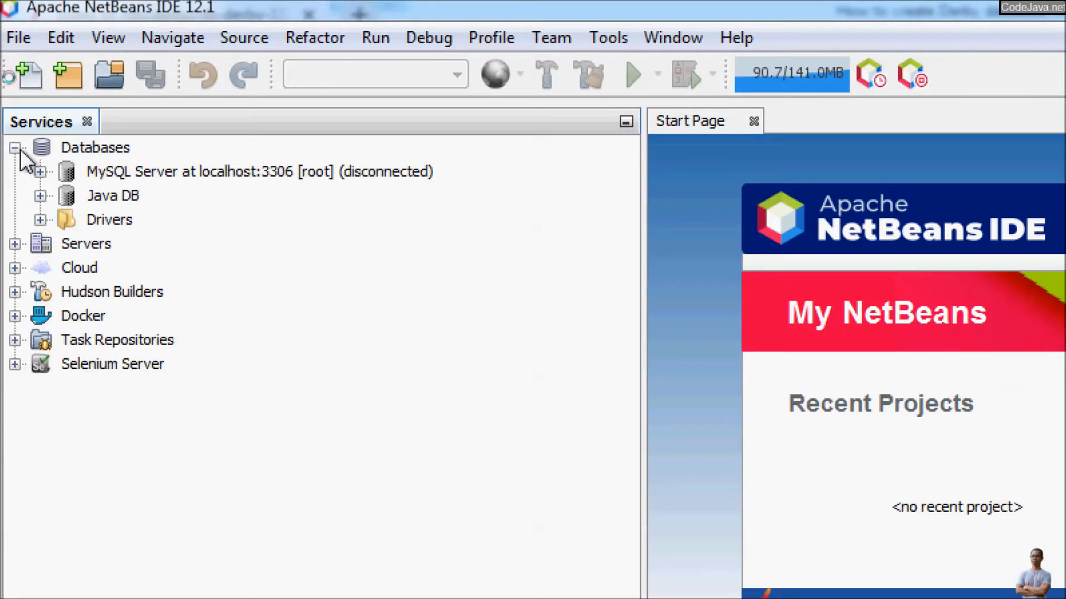
Expand Java DB and open its Properties.
click(125, 195)
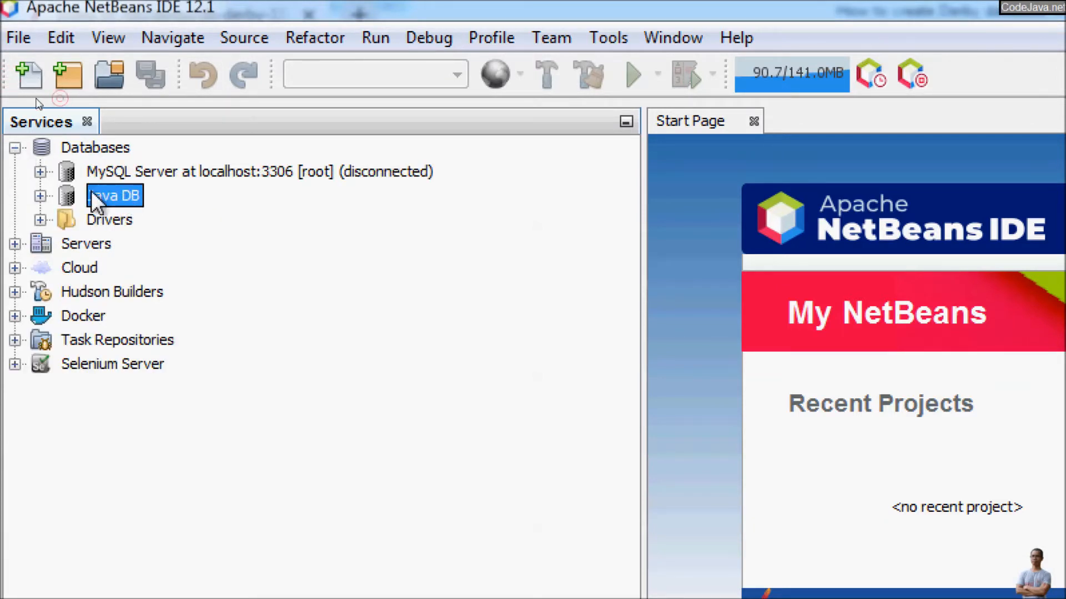
click(40, 196)
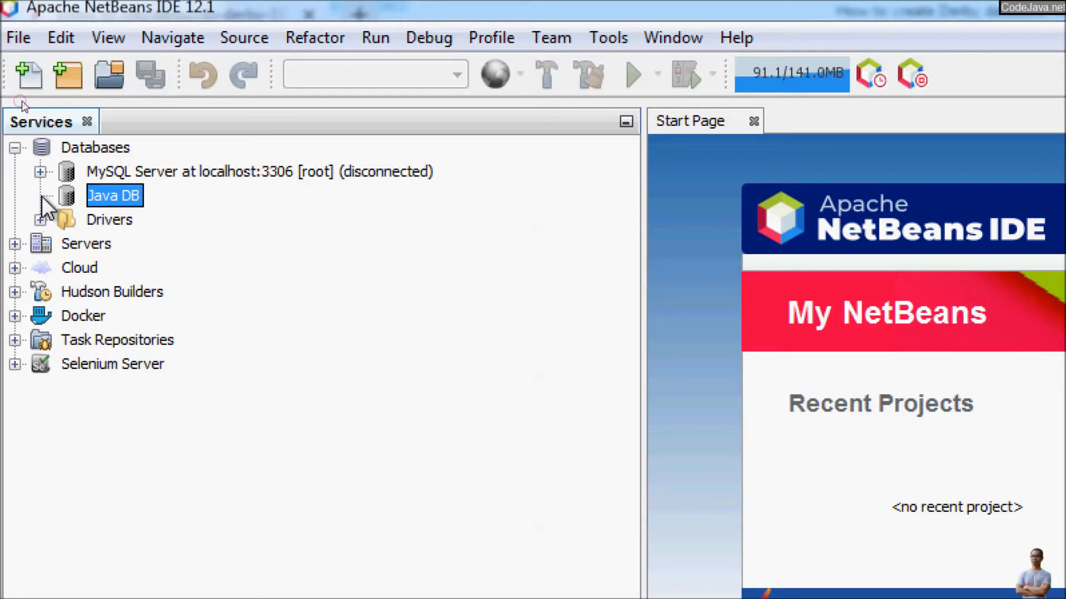
right_click(95, 199)
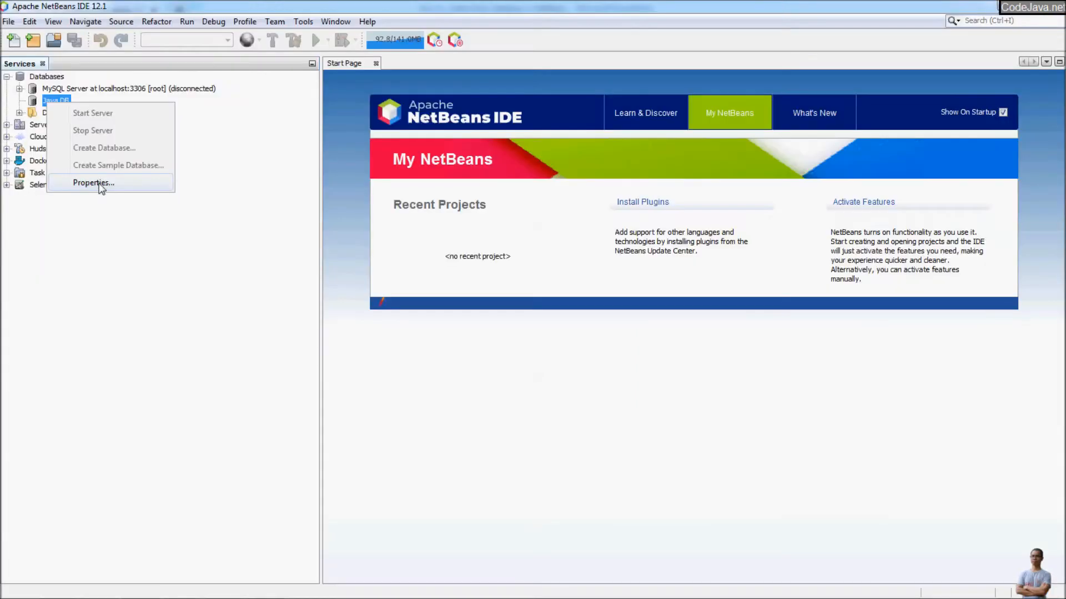
click(202, 362)
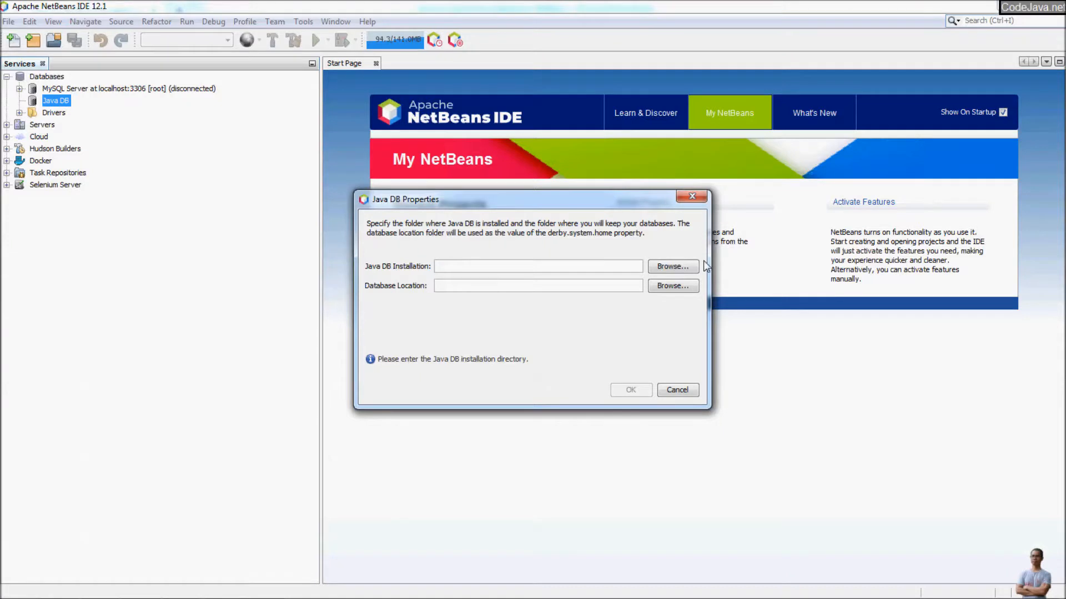
Set the Java DB installation to D:\Derby\db-derby-10.15.2.0-bin.
click(674, 267)
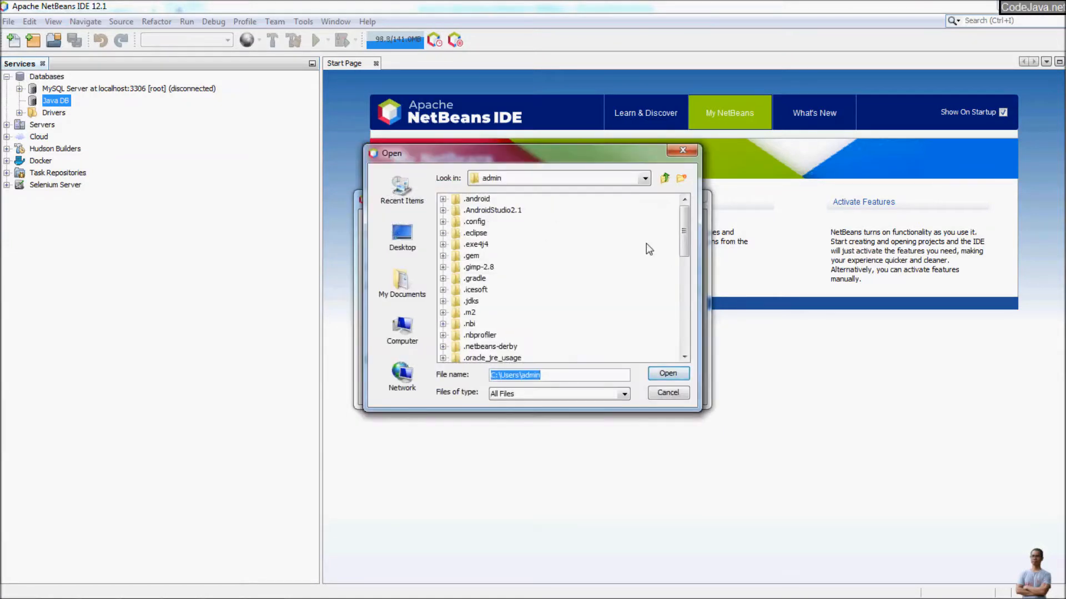
click(405, 329)
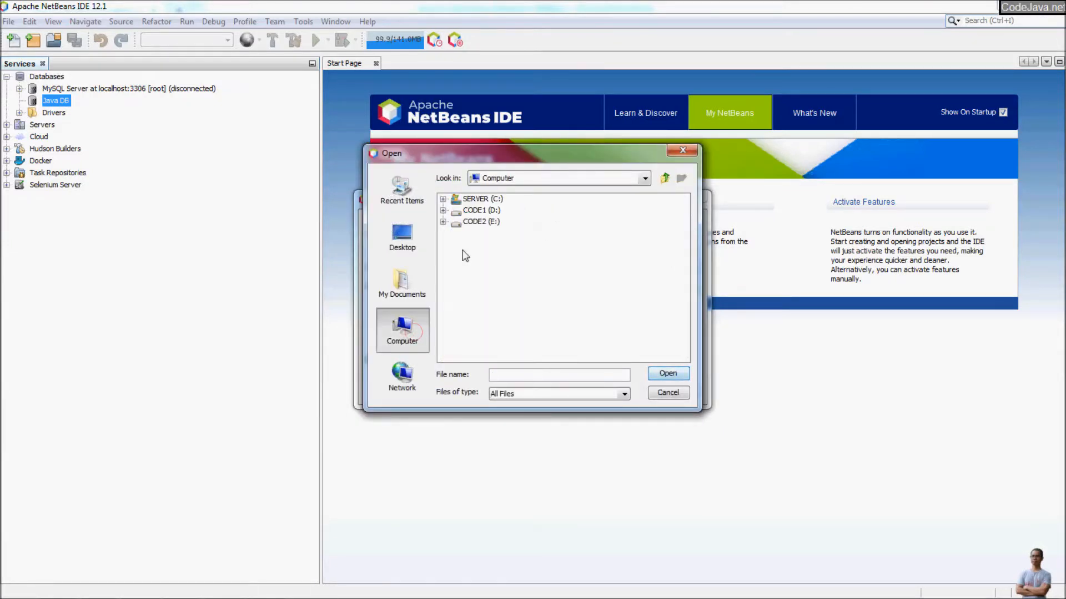
click(443, 210)
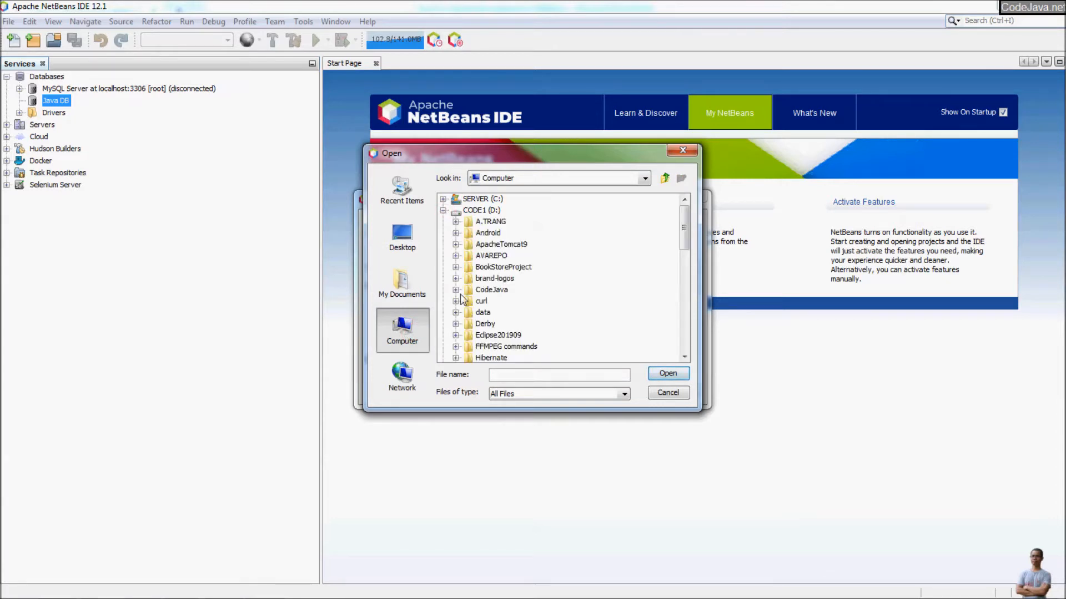
scroll(464, 300, down, 1)
scroll(462, 300, down, 1)
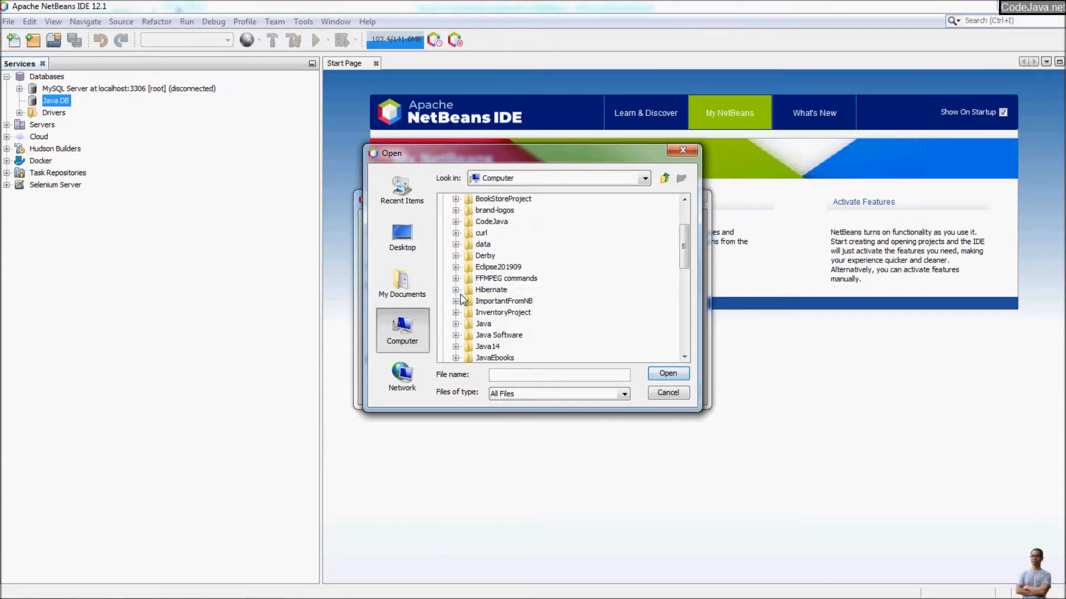
click(456, 256)
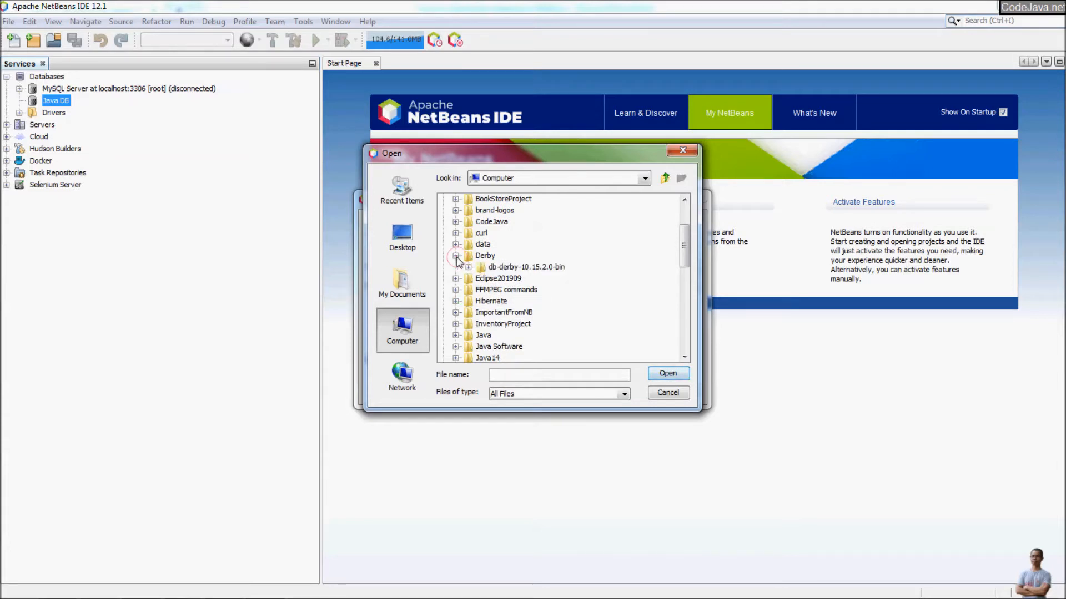
click(507, 268)
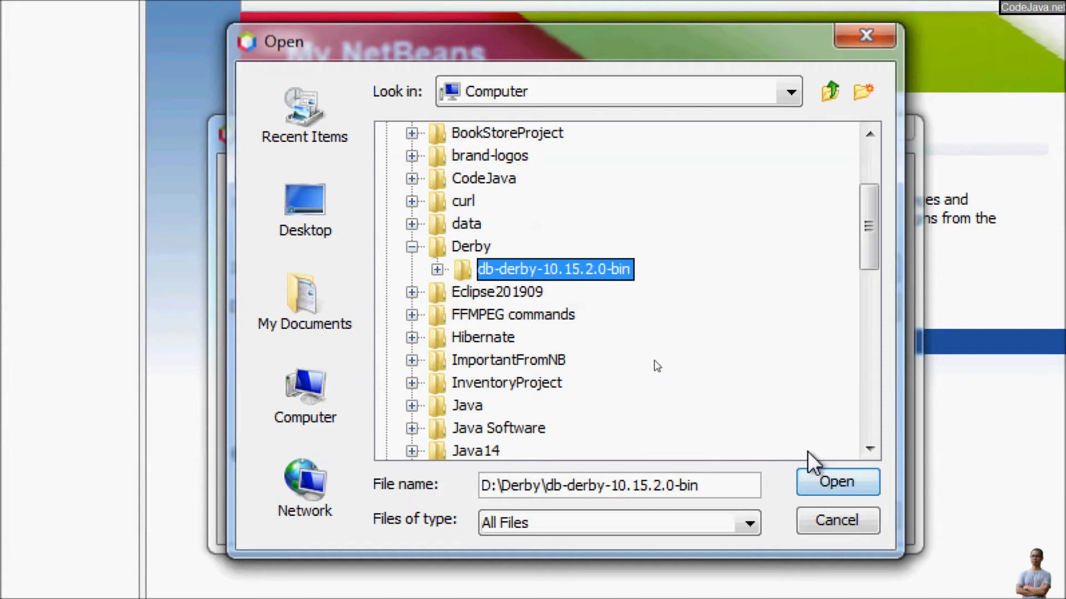
click(820, 476)
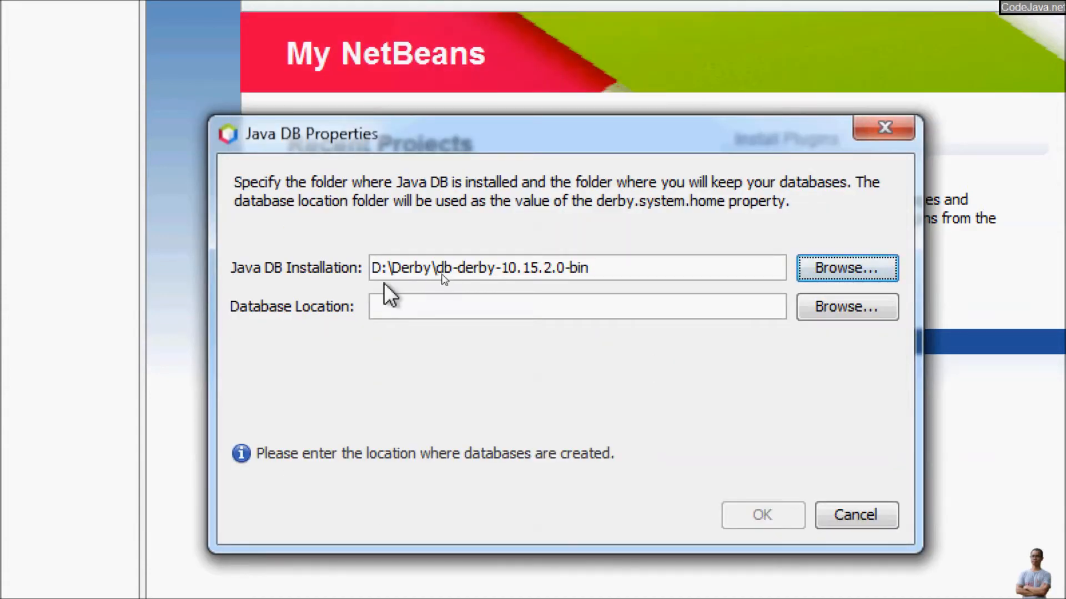
Set the database location to D:\Derby\ and save the Java DB settings.
click(480, 268)
drag(460, 272, 384, 272)
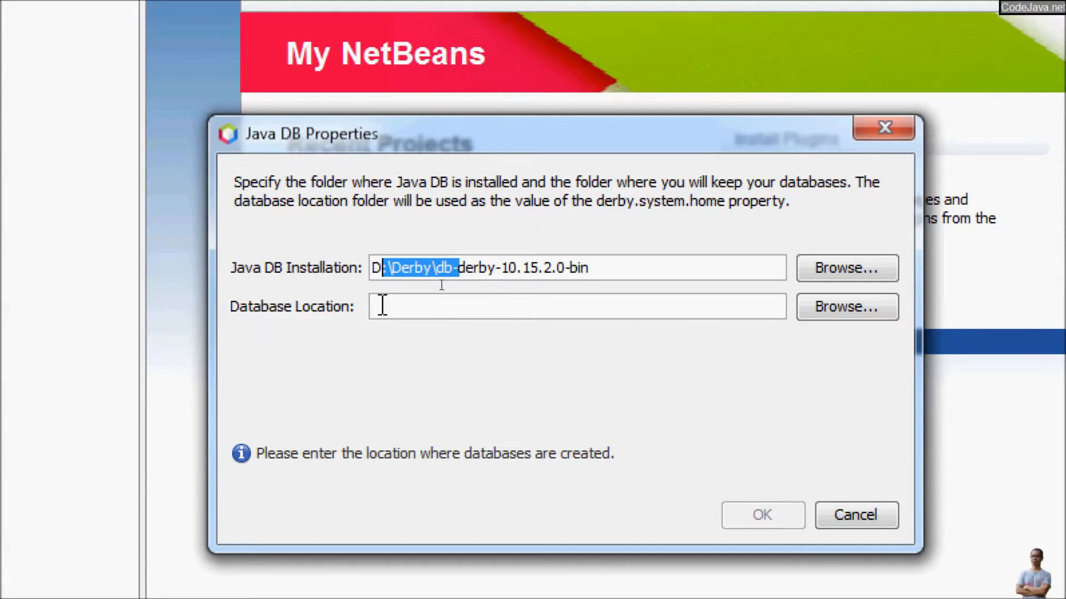
click(402, 303)
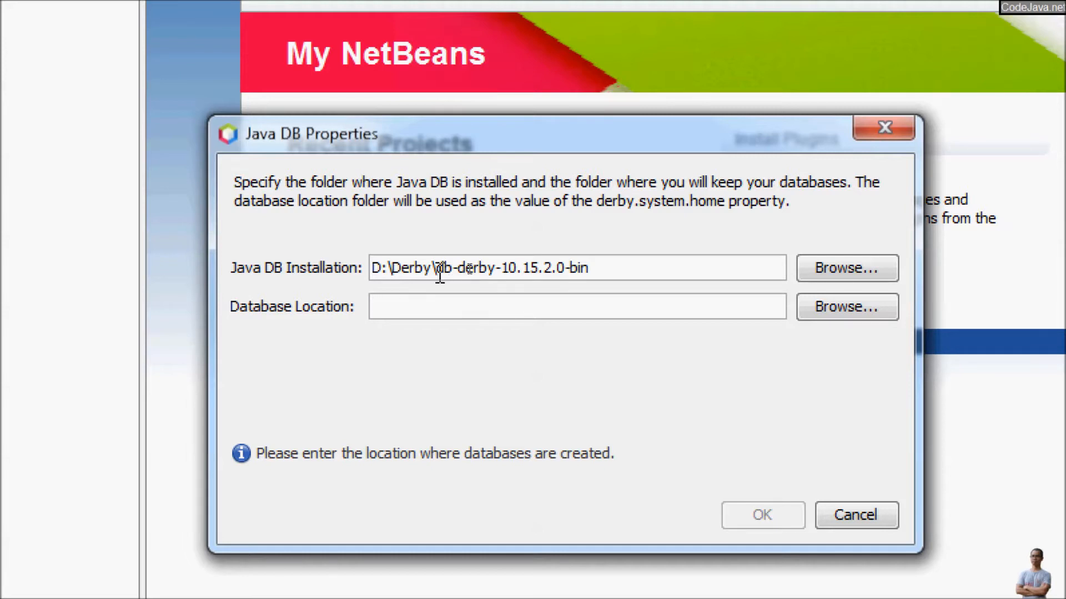
drag(439, 271, 362, 271)
key(ctrl+c)
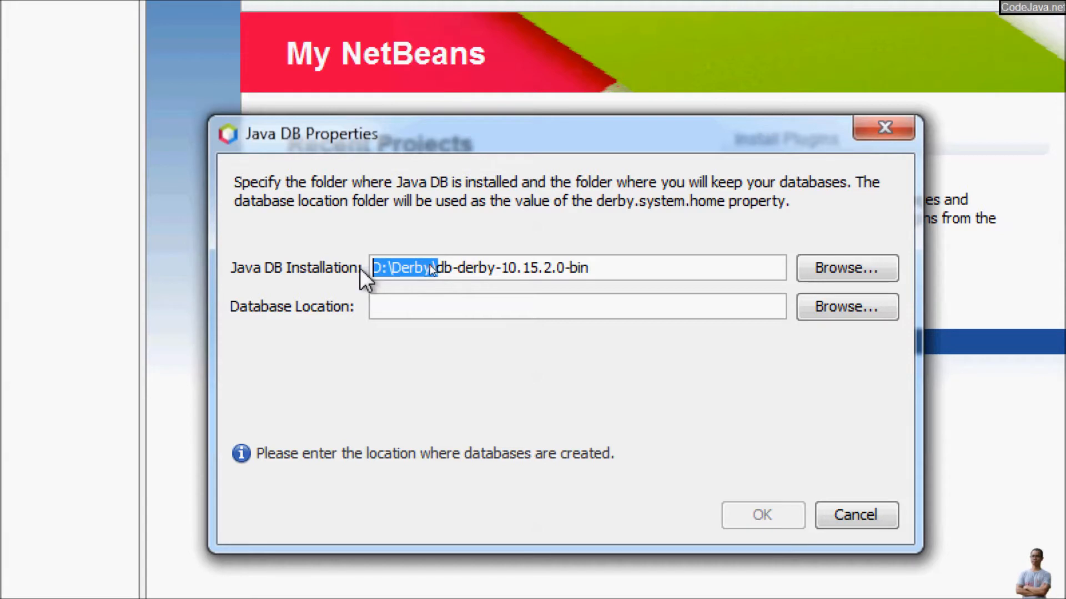
click(404, 298)
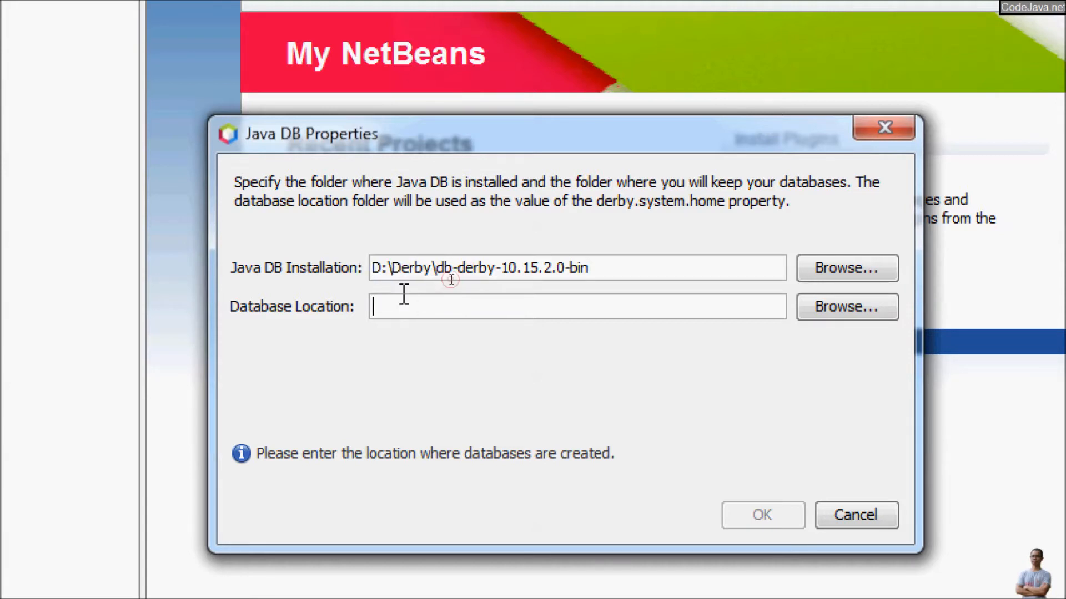
key(ctrl+v)
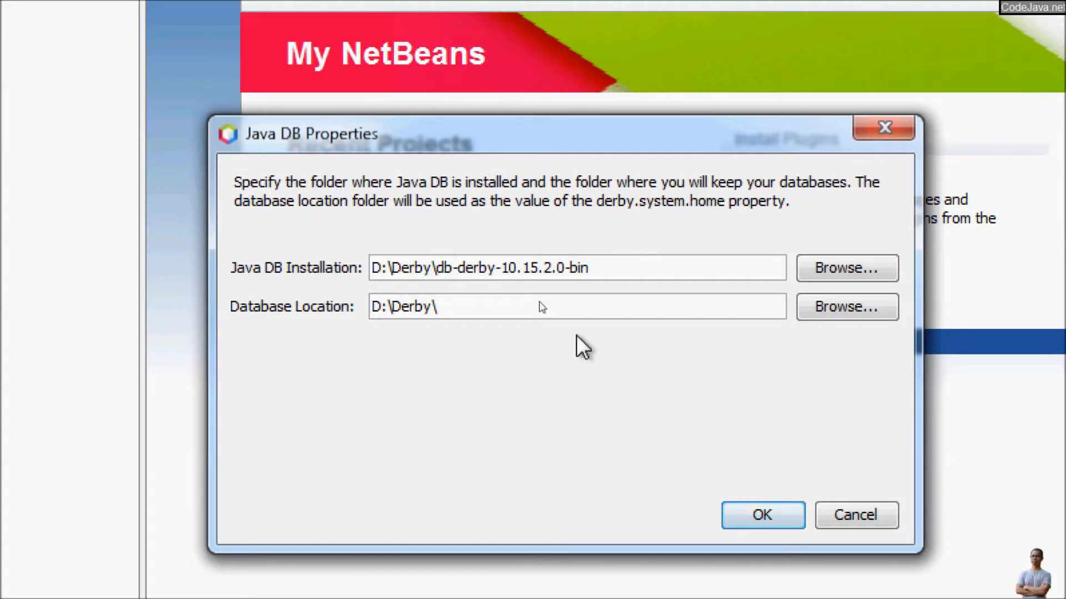
click(760, 513)
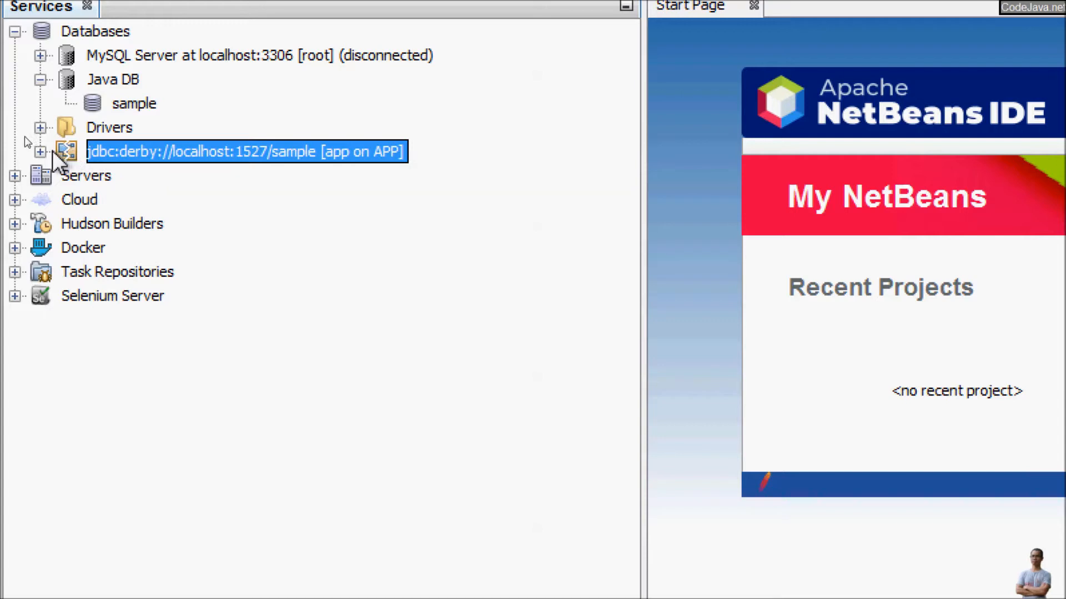
click(115, 78)
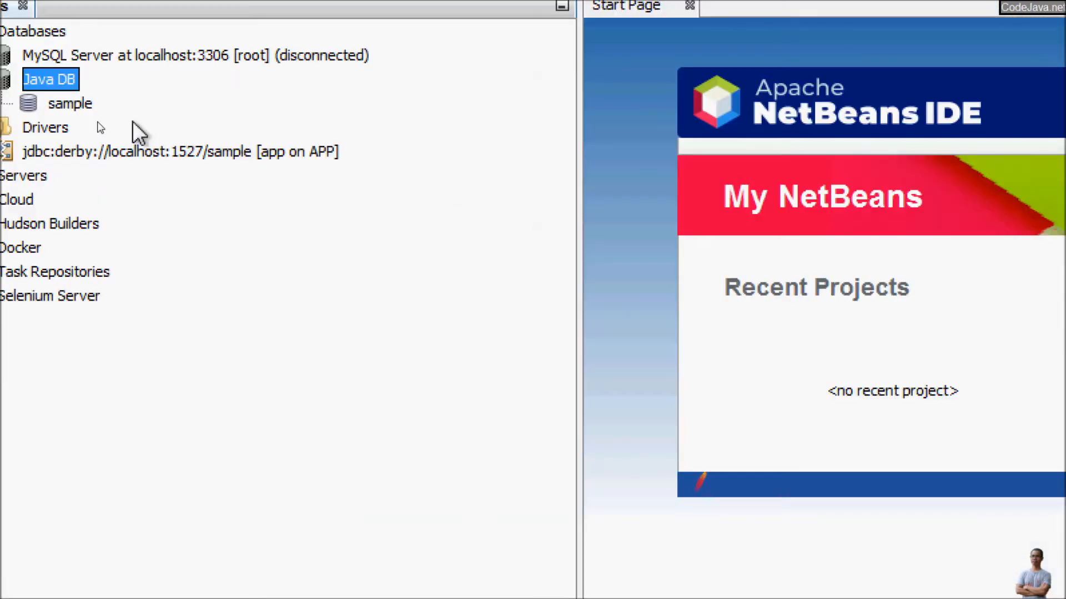
click(146, 153)
right_click(144, 151)
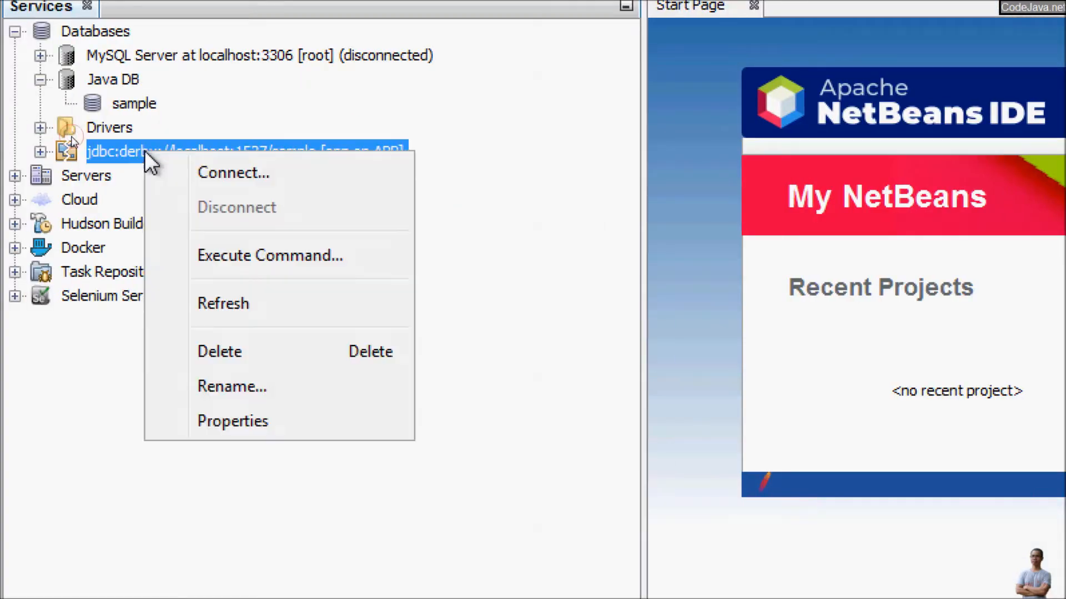
click(240, 351)
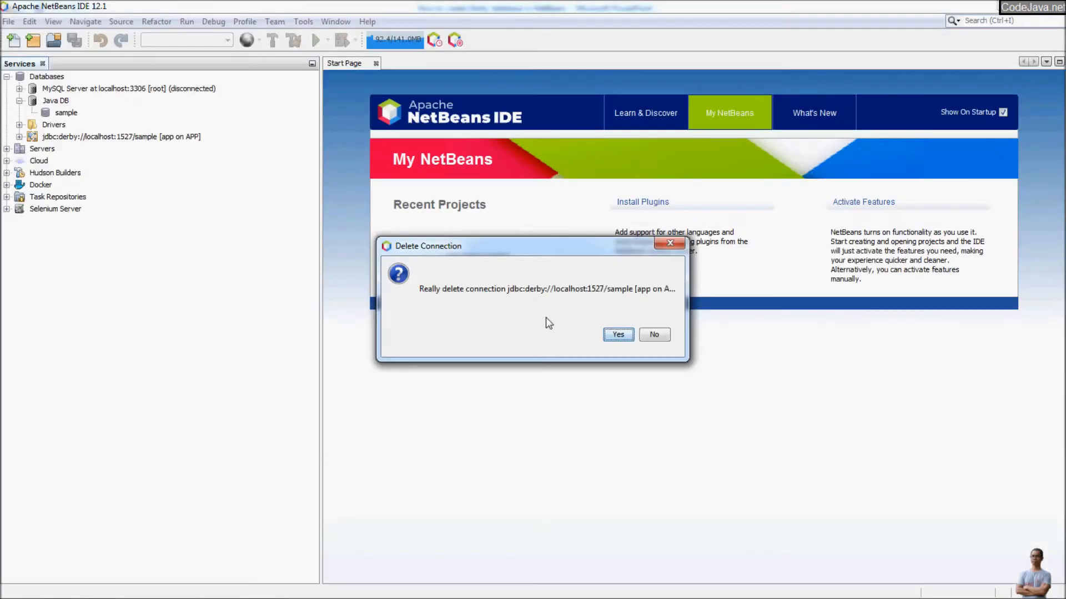
click(617, 334)
right_click(43, 79)
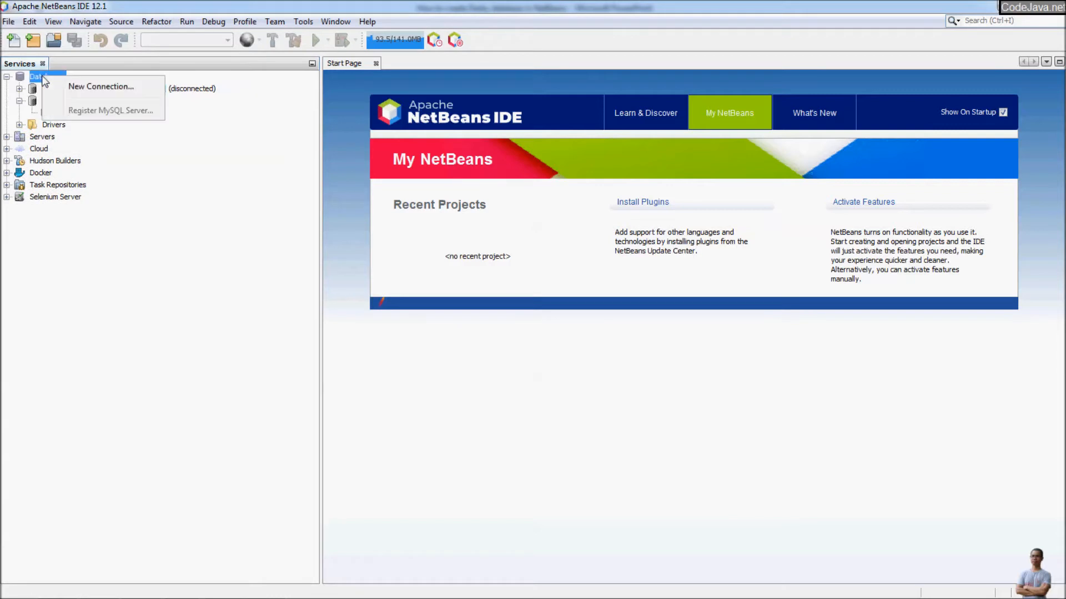
click(129, 191)
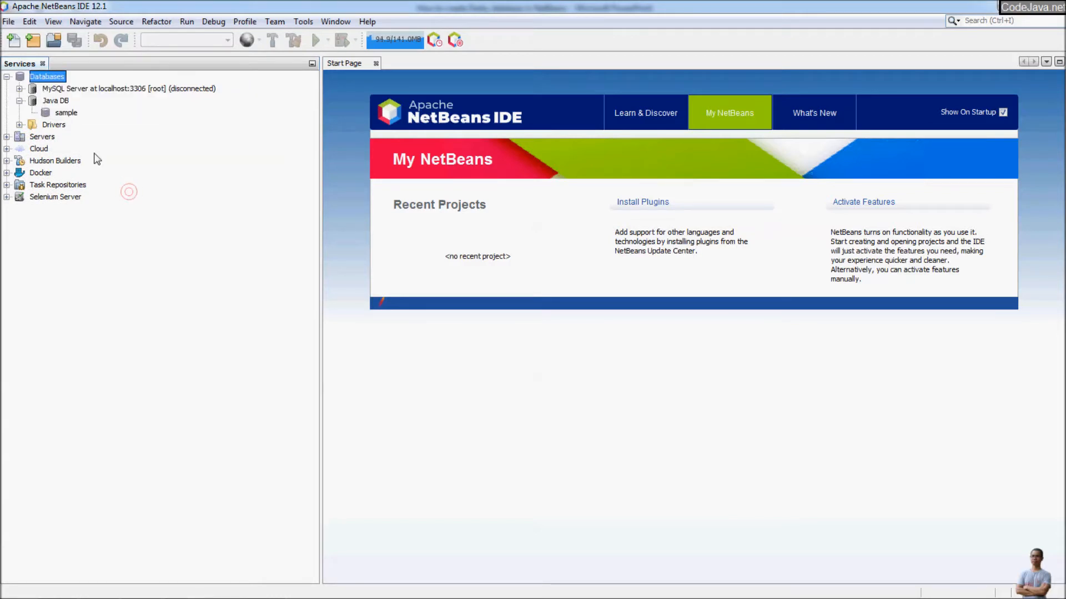
Expand Drivers and open Customize for the Java DB (Embedded) driver.
click(20, 125)
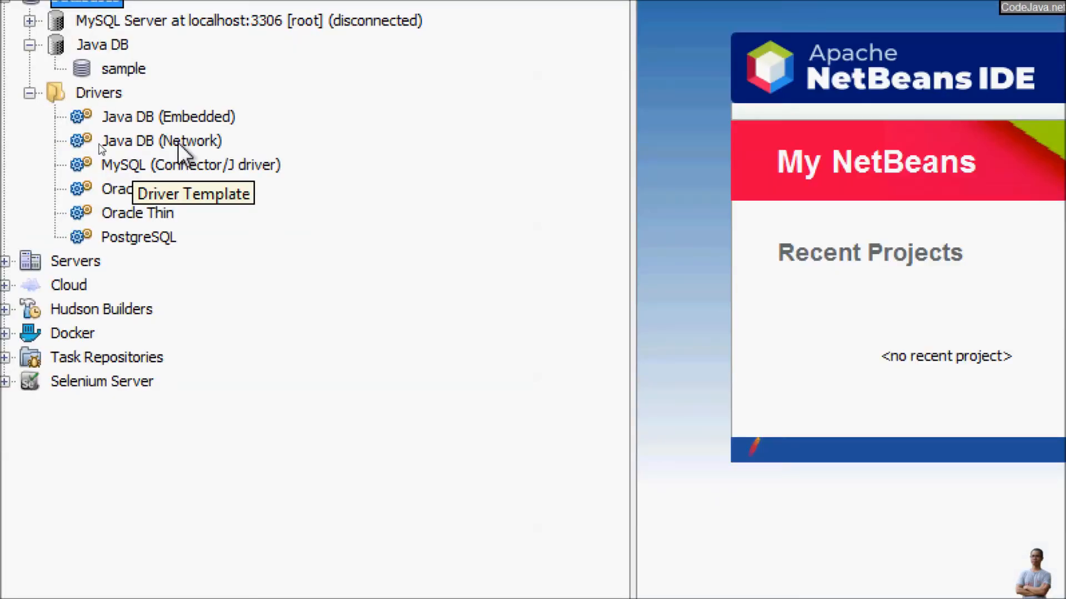
click(211, 114)
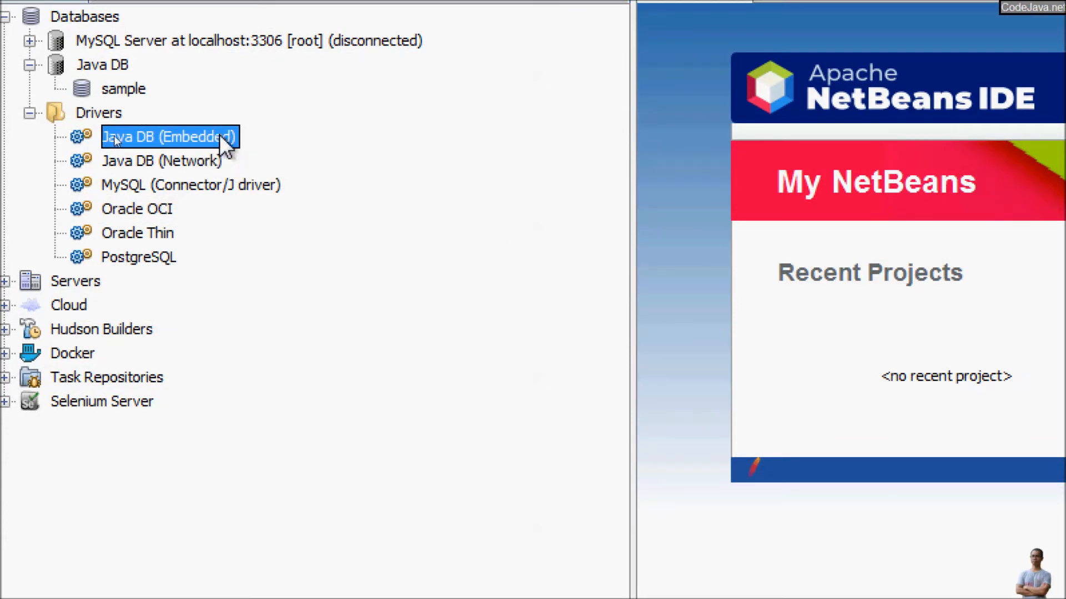
right_click(221, 137)
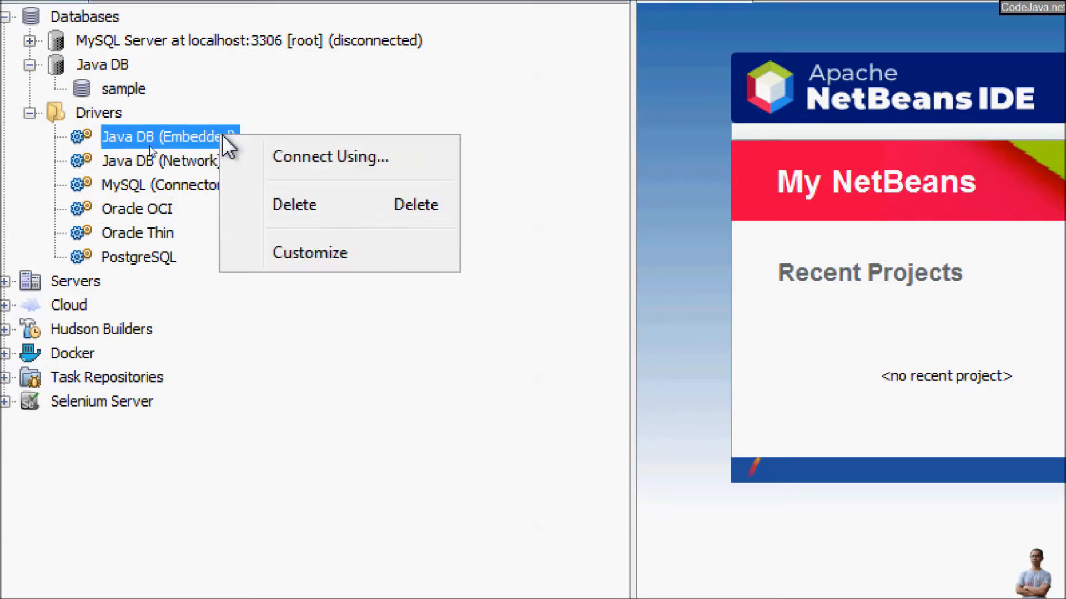
click(298, 254)
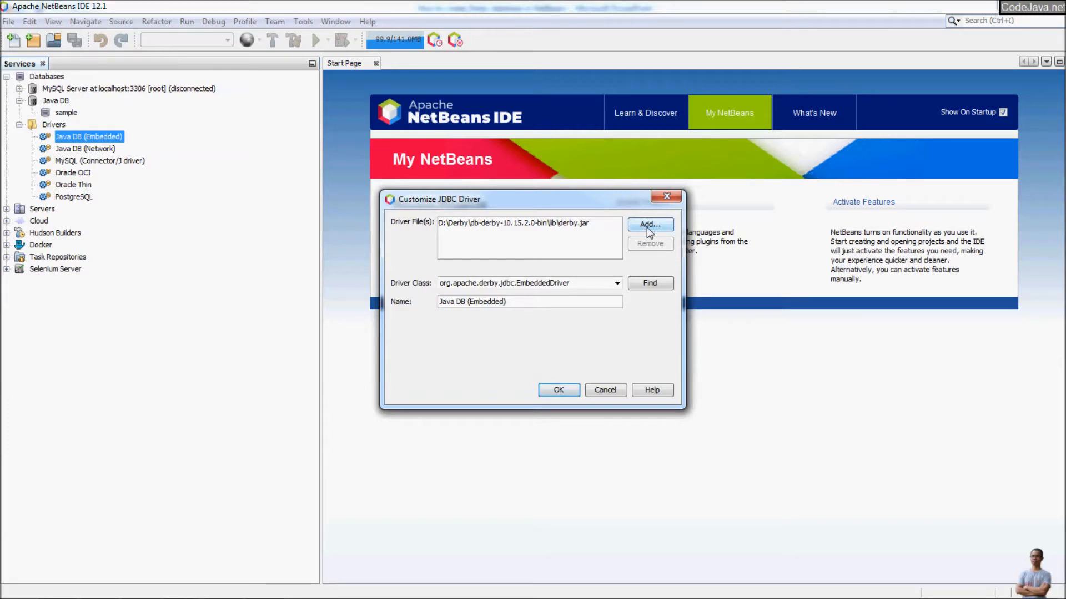
Add derbyshared.jar and derbytools.jar from D:\Derby\db-derby-10.15.2.0-bin\lib to the driver files.
click(562, 224)
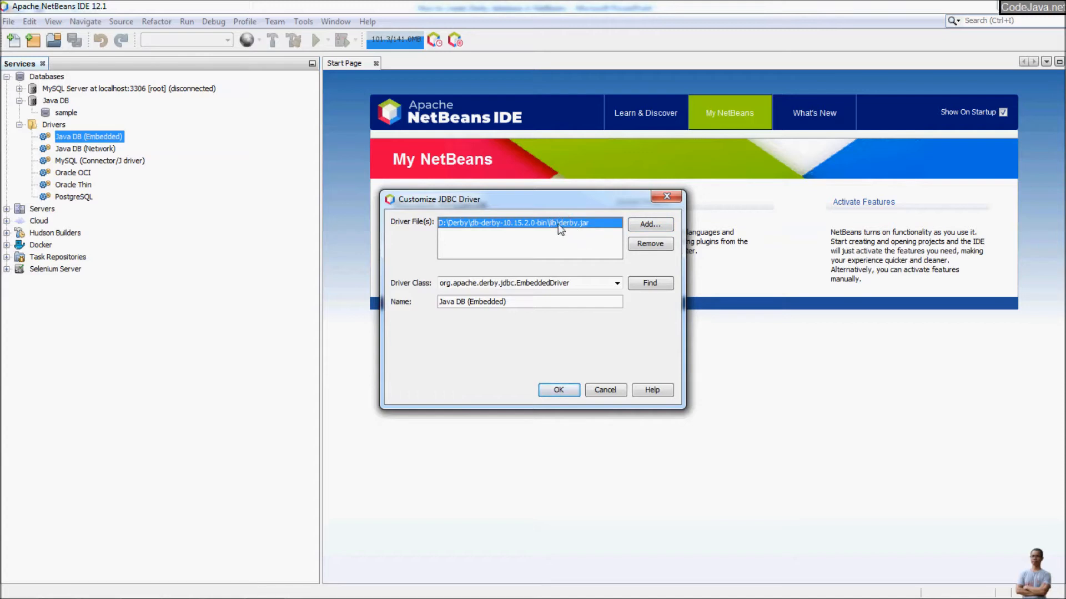
click(644, 225)
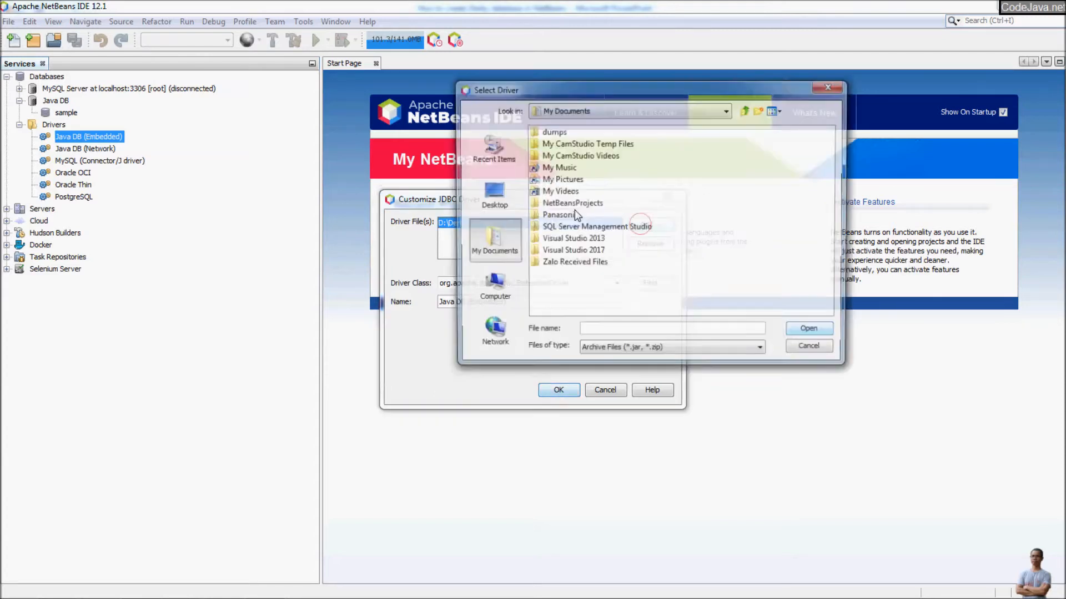
click(503, 283)
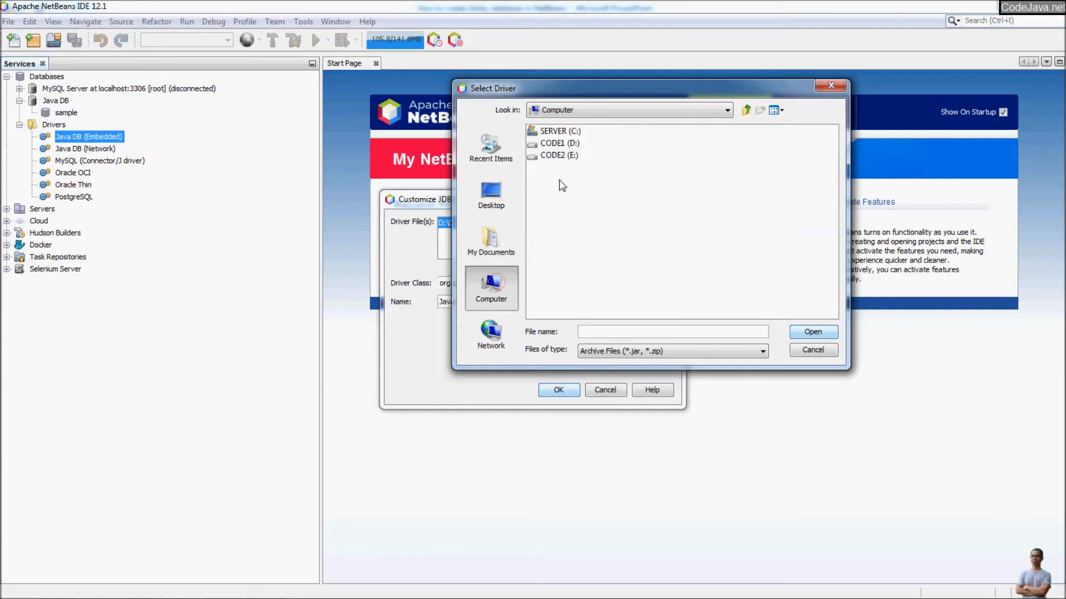
double_click(555, 144)
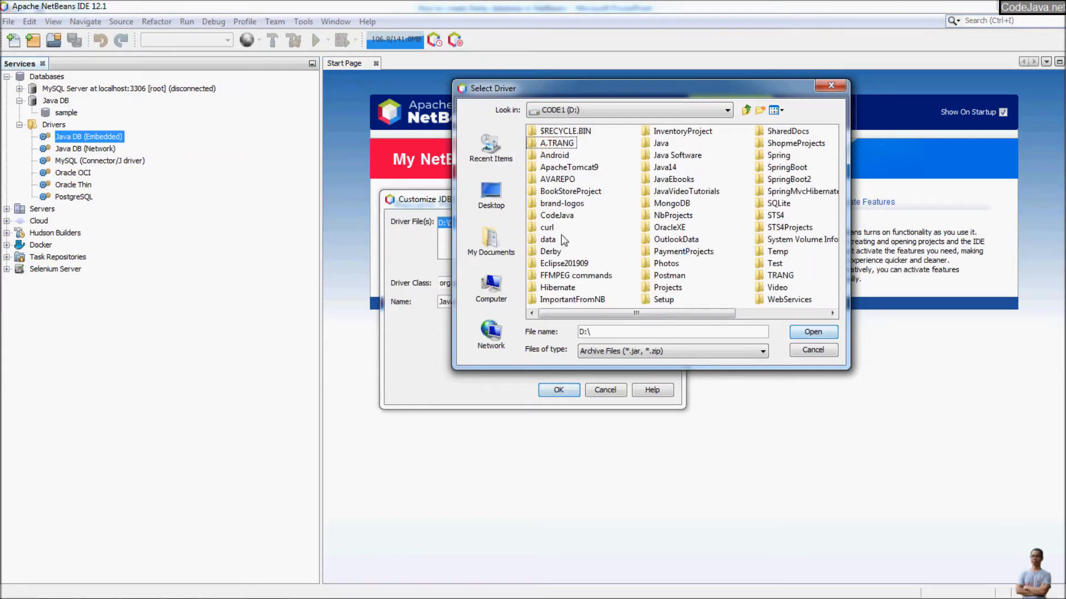
double_click(551, 251)
click(544, 133)
double_click(544, 133)
click(550, 180)
double_click(552, 179)
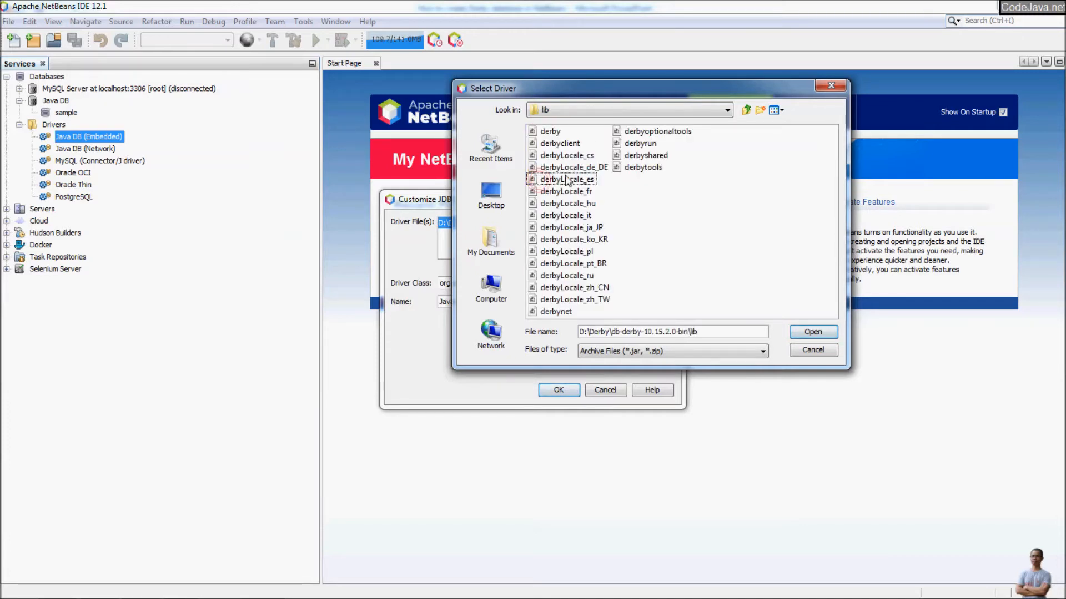
click(639, 159)
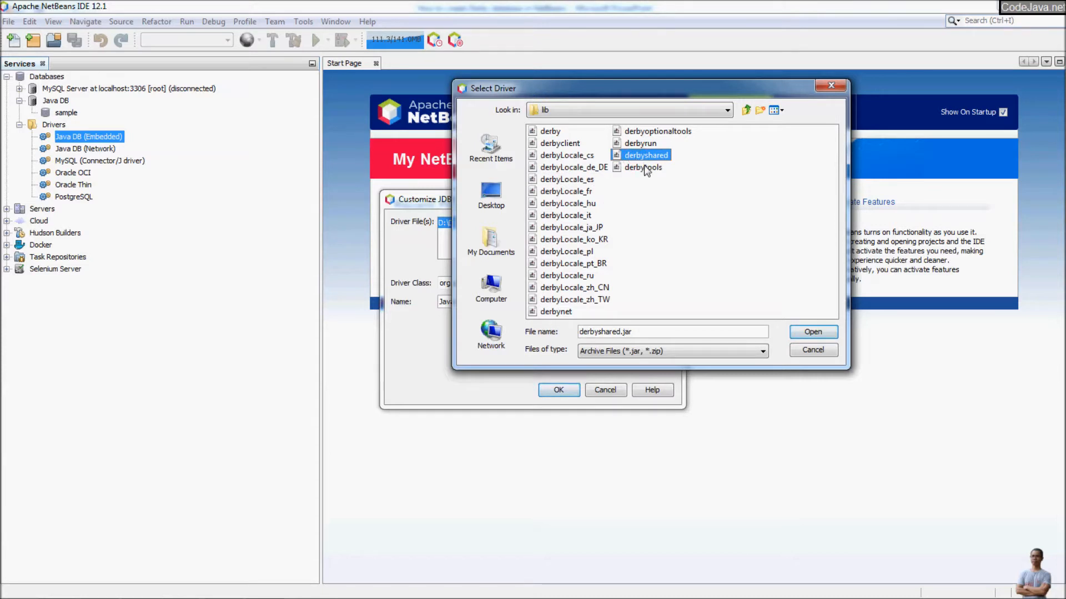
ctrl+click(644, 168)
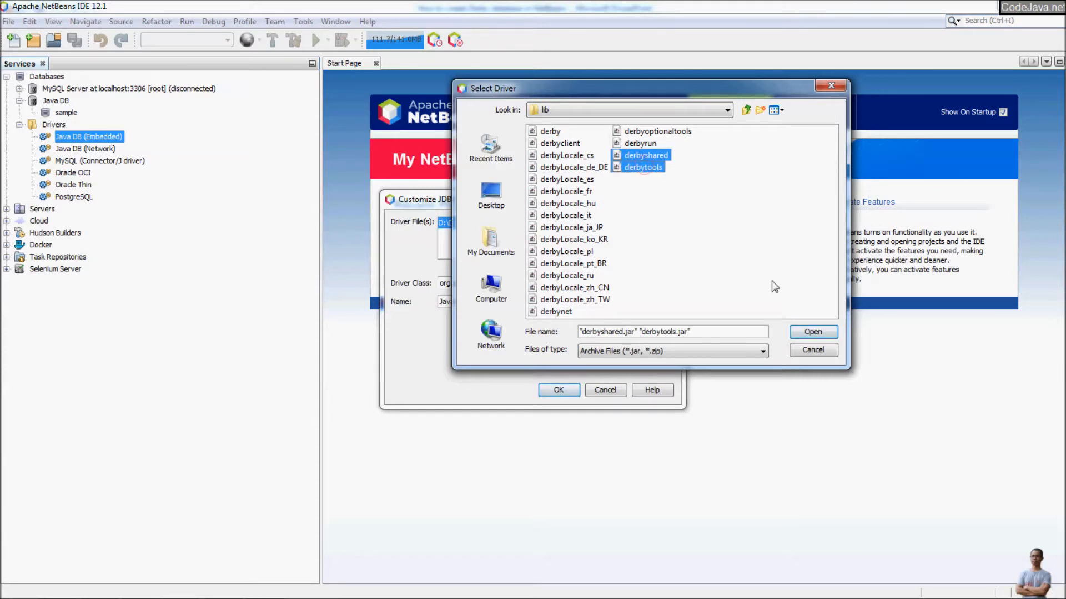
click(809, 333)
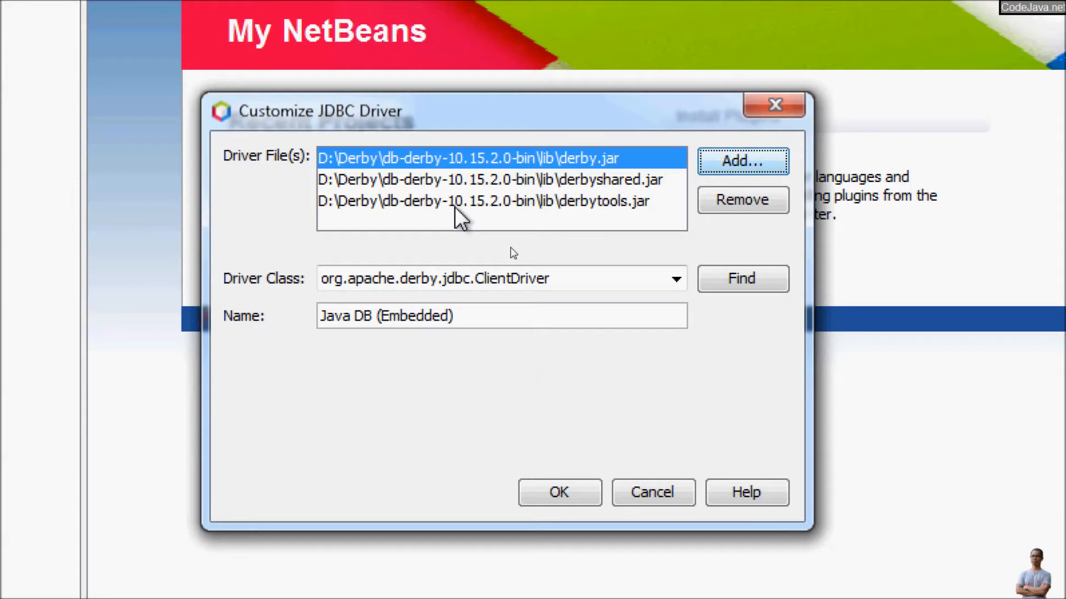
Detect the AutoloadedDriver driver class and save the driver settings.
click(579, 185)
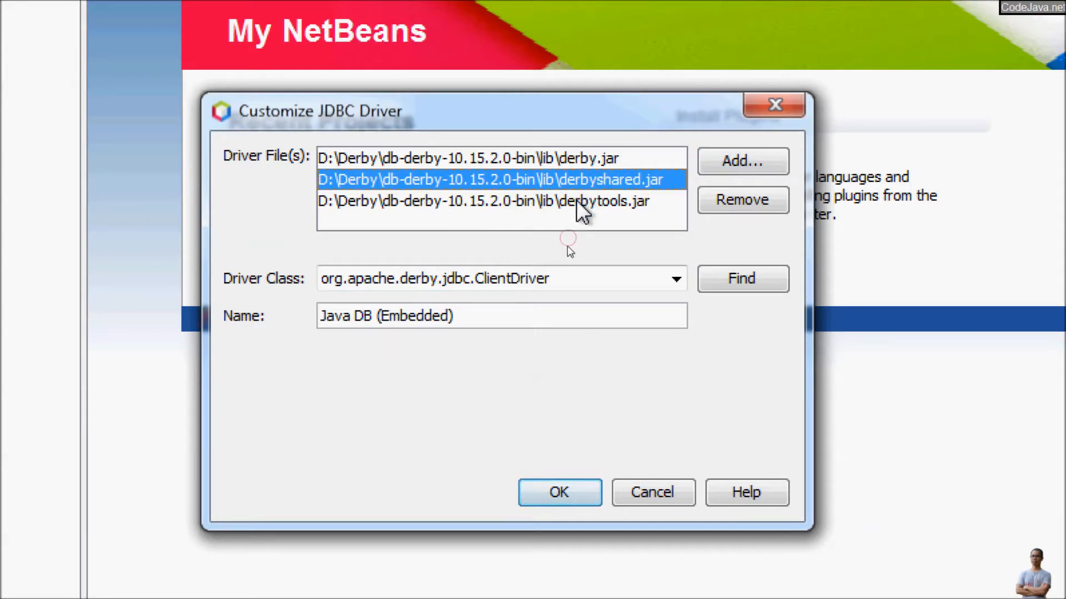
click(577, 203)
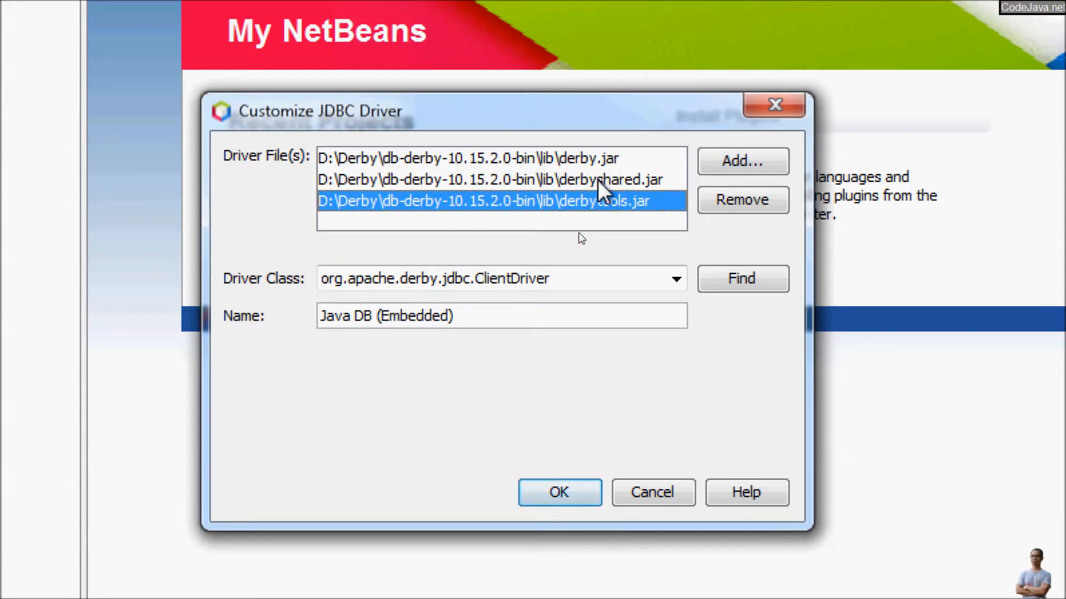
click(743, 279)
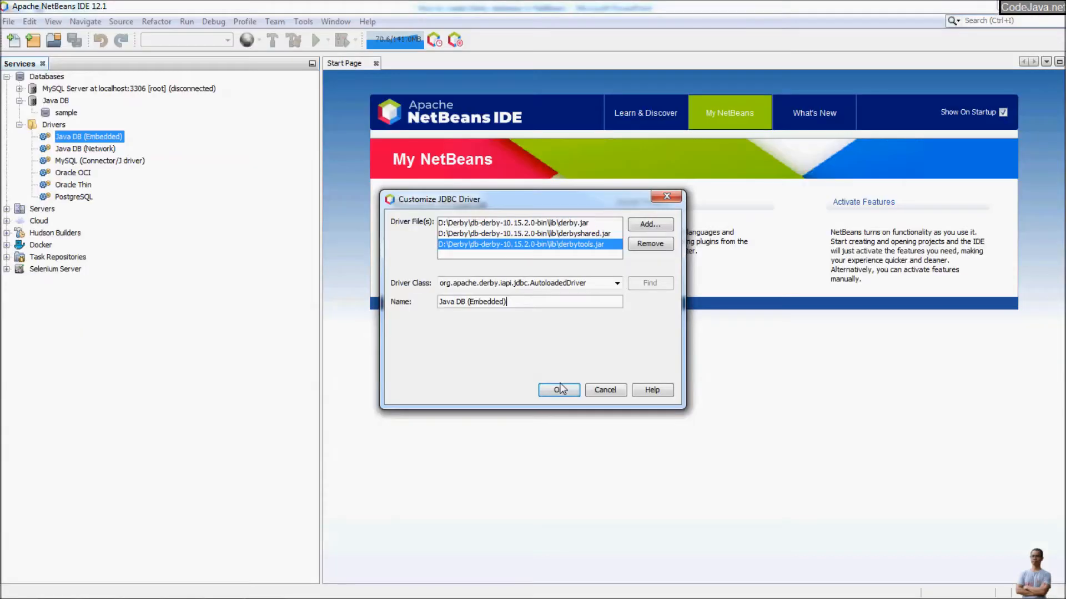
click(559, 390)
key(Down)
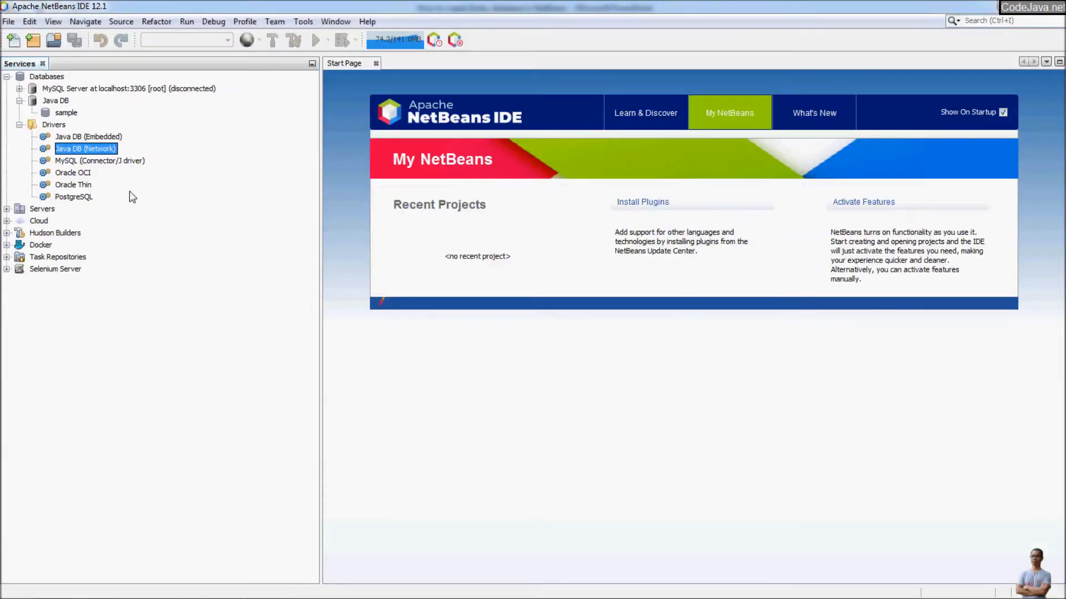
Start a new Databases connection using the Java DB (Embedded) driver.
right_click(49, 77)
click(89, 87)
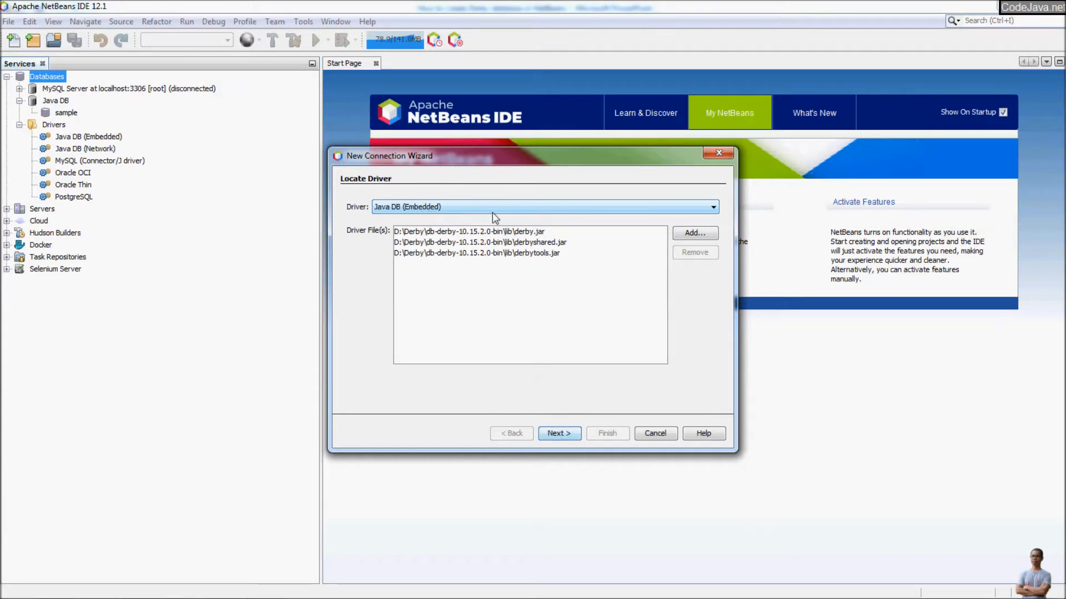
click(547, 432)
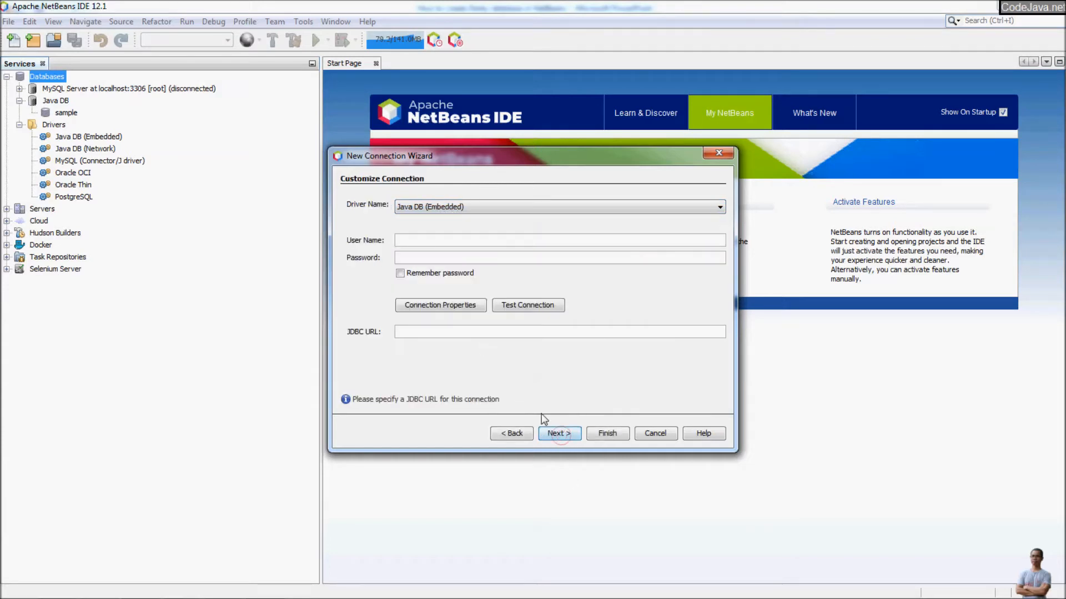
Enter the JDBC URL jdbc:derby:shopme;create=true.
click(415, 332)
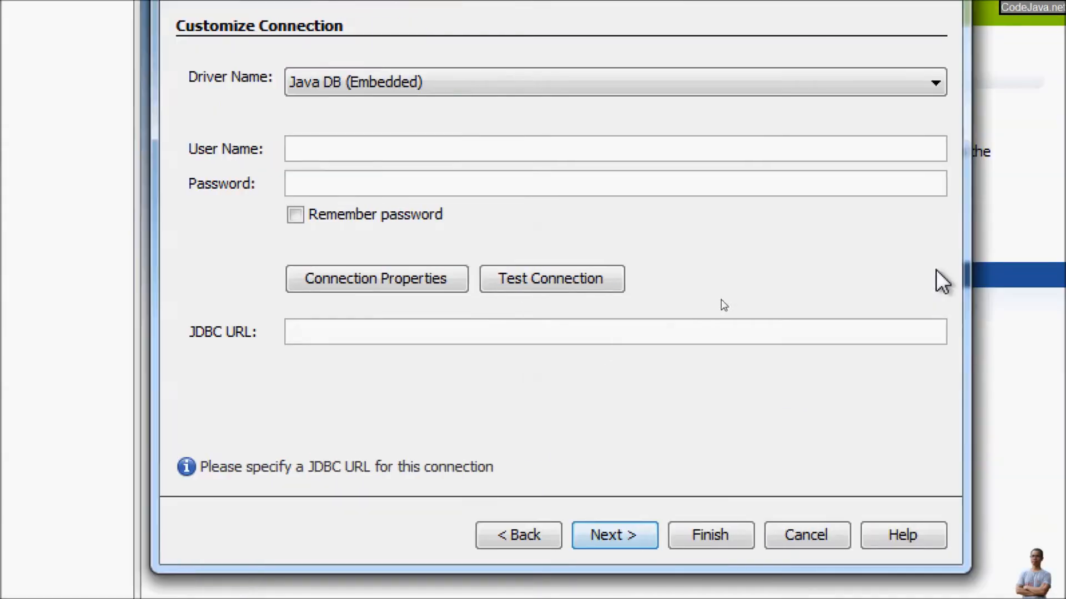
text(j)
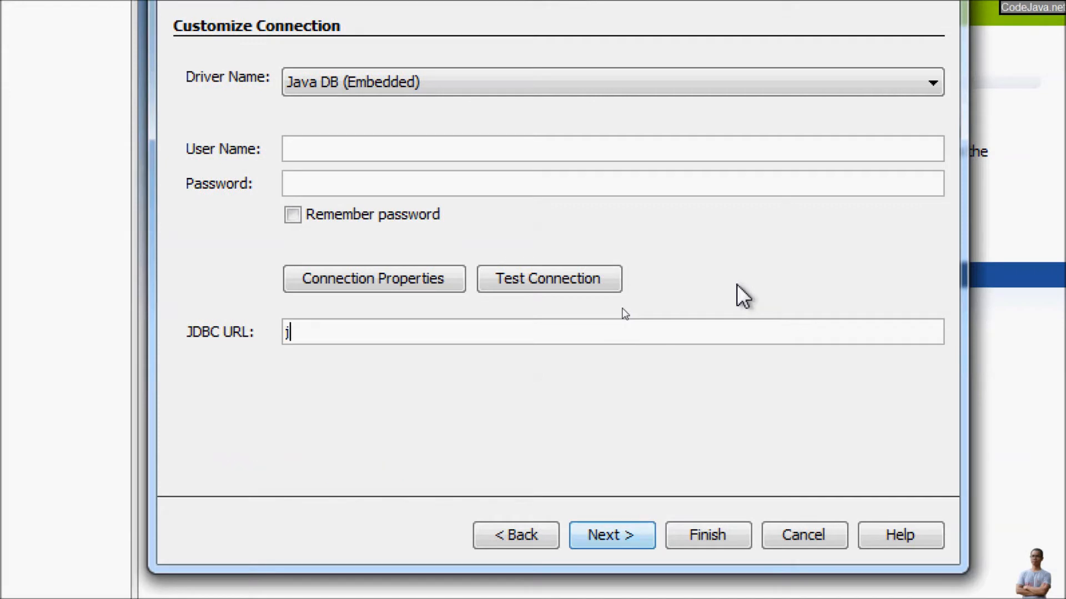
text(dbc:derby:)
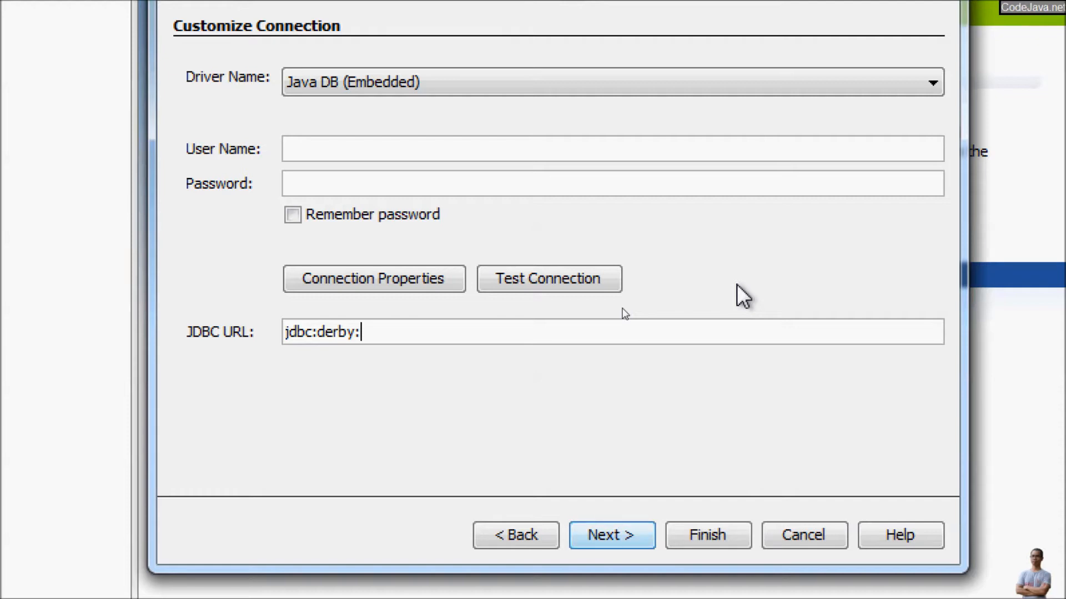
text(shopme)
text(create)
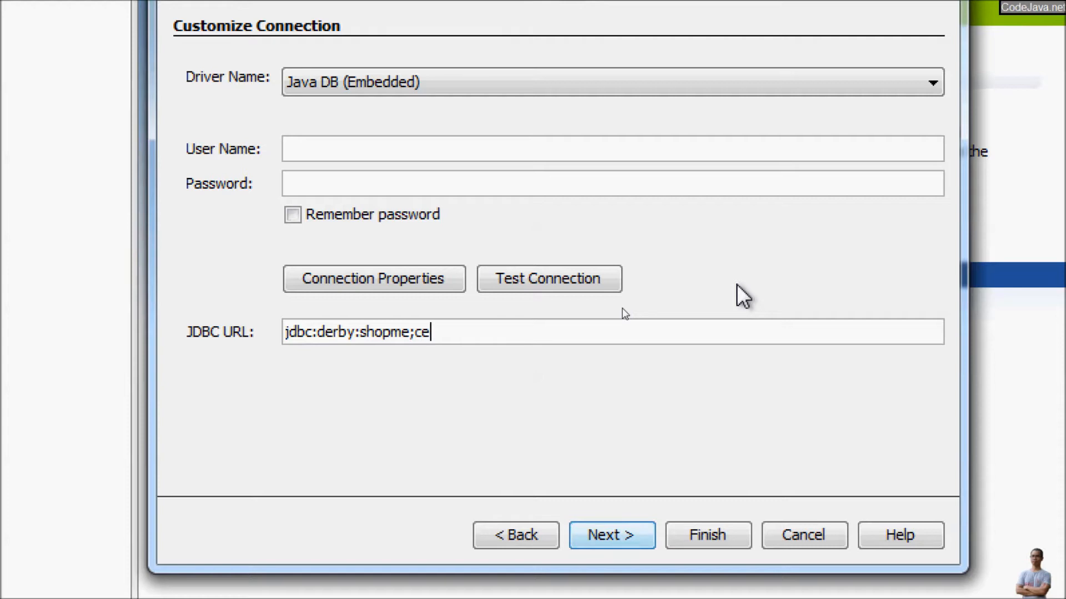
text(=true)
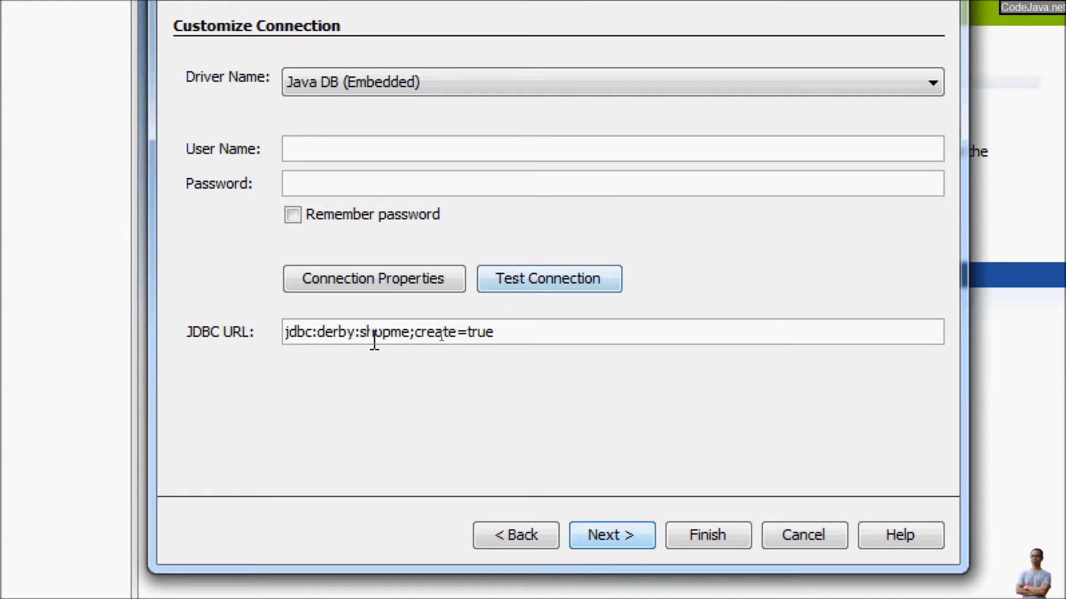
Rename the database in the URL to shopmedb and try connecting.
click(410, 333)
text(db)
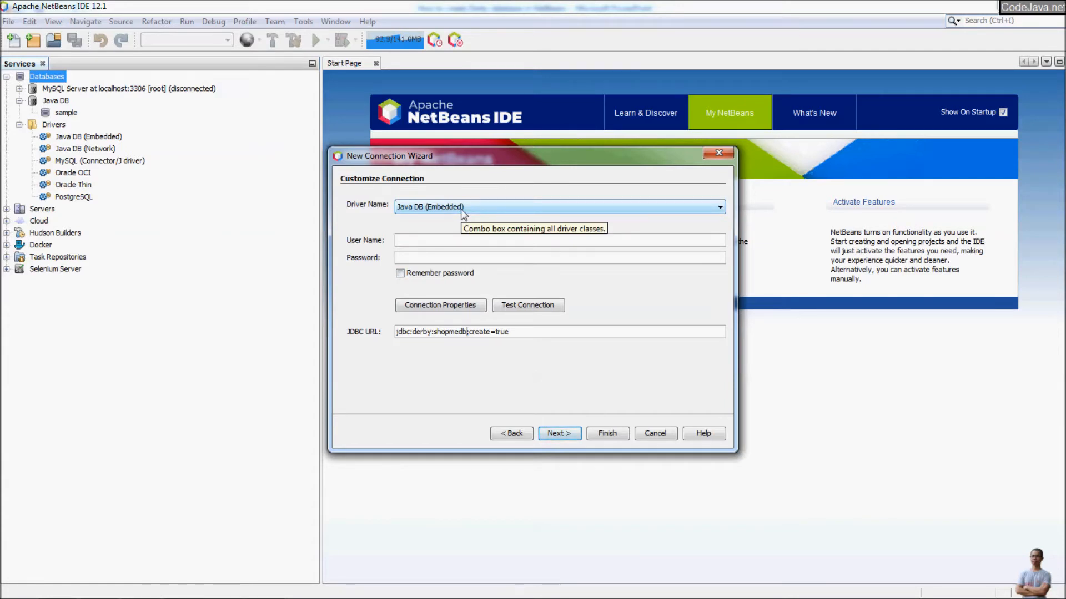
click(558, 432)
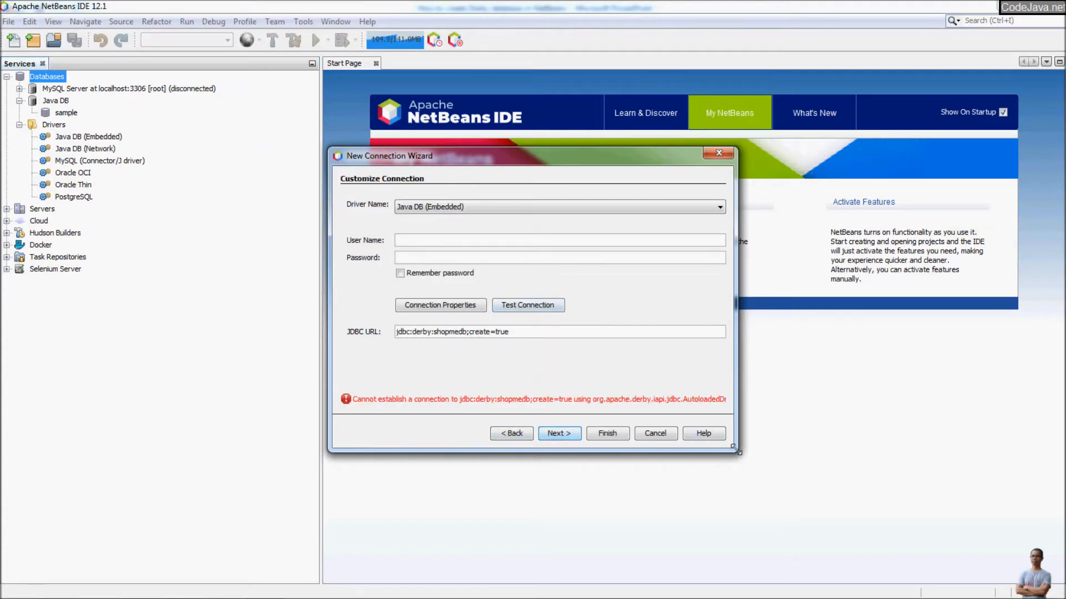
Enlarge the wizard to read the connection error, then return to driver selection.
drag(732, 445, 800, 502)
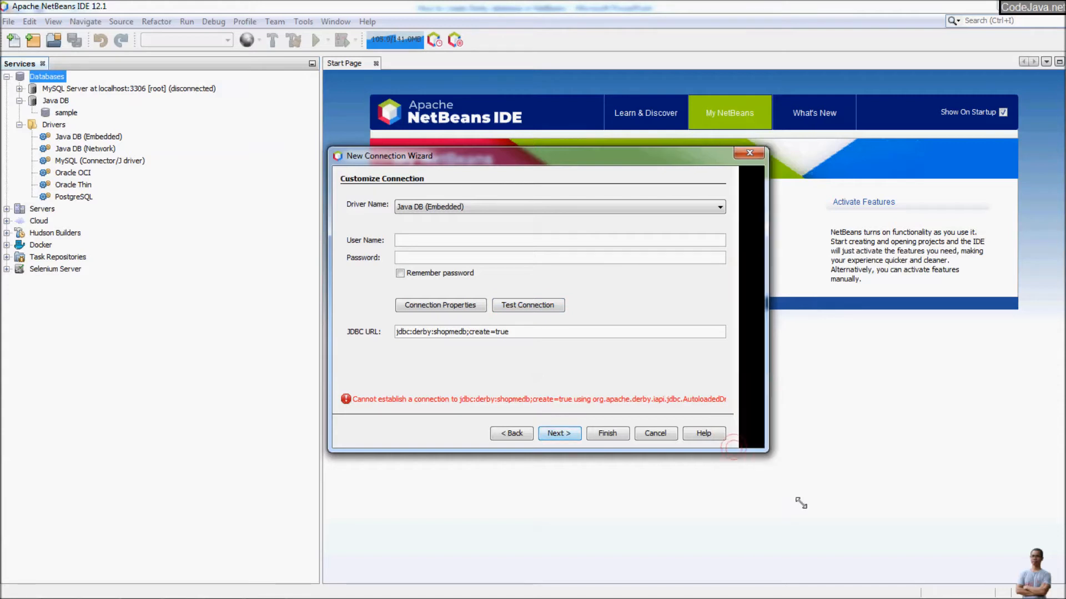
drag(788, 454, 789, 534)
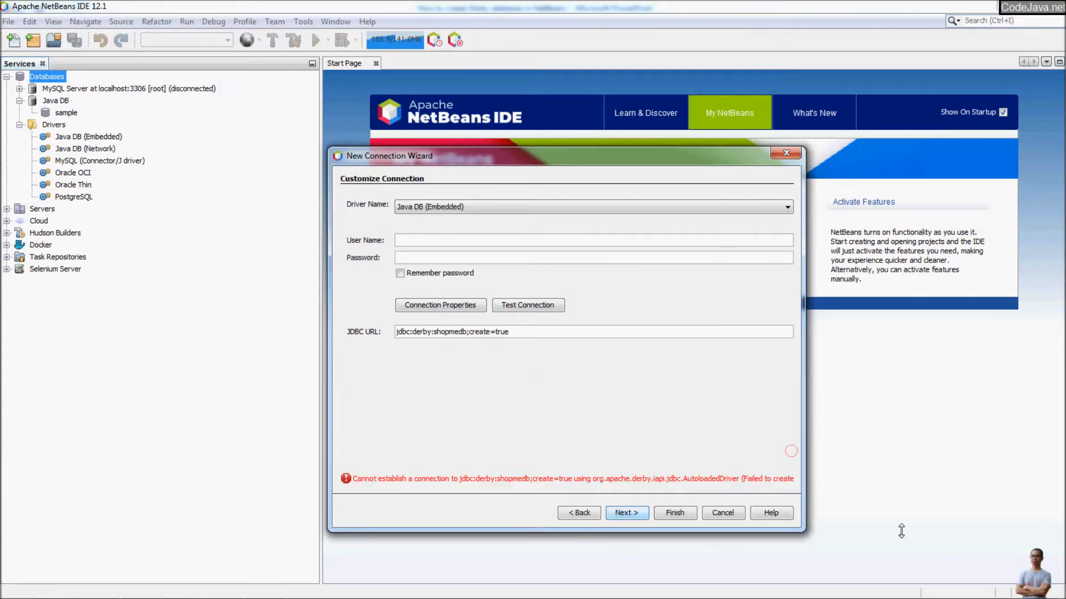
drag(804, 446, 1006, 419)
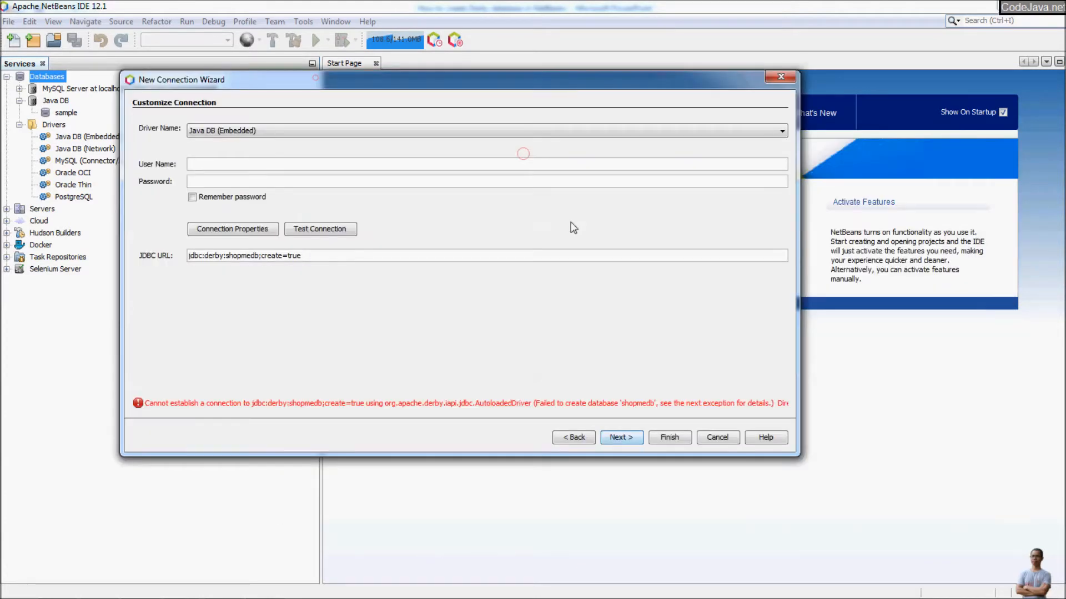
drag(752, 403, 142, 403)
drag(799, 455, 909, 531)
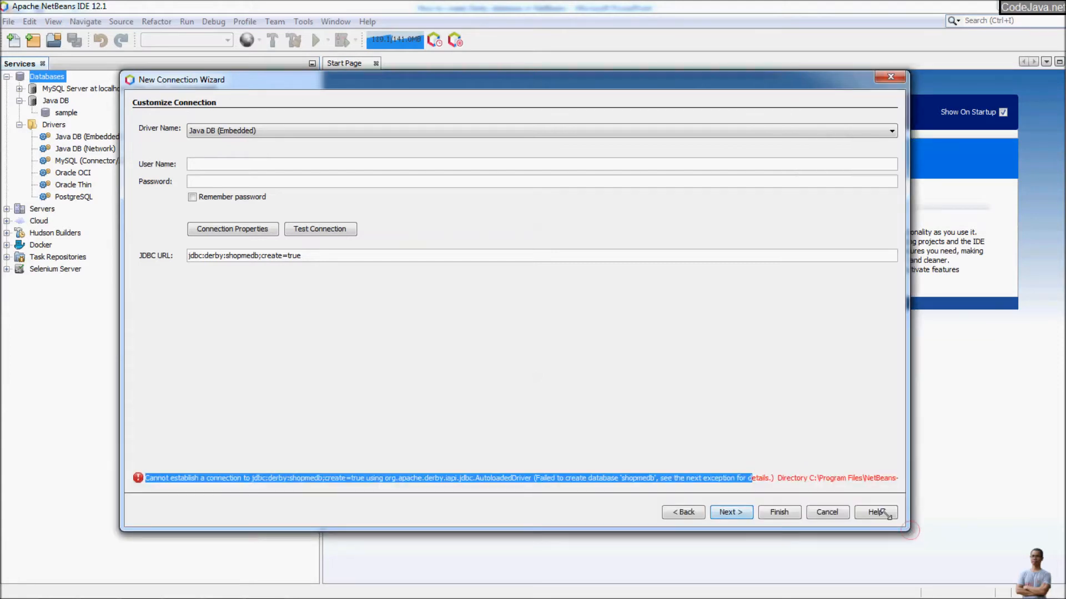
drag(819, 481, 938, 494)
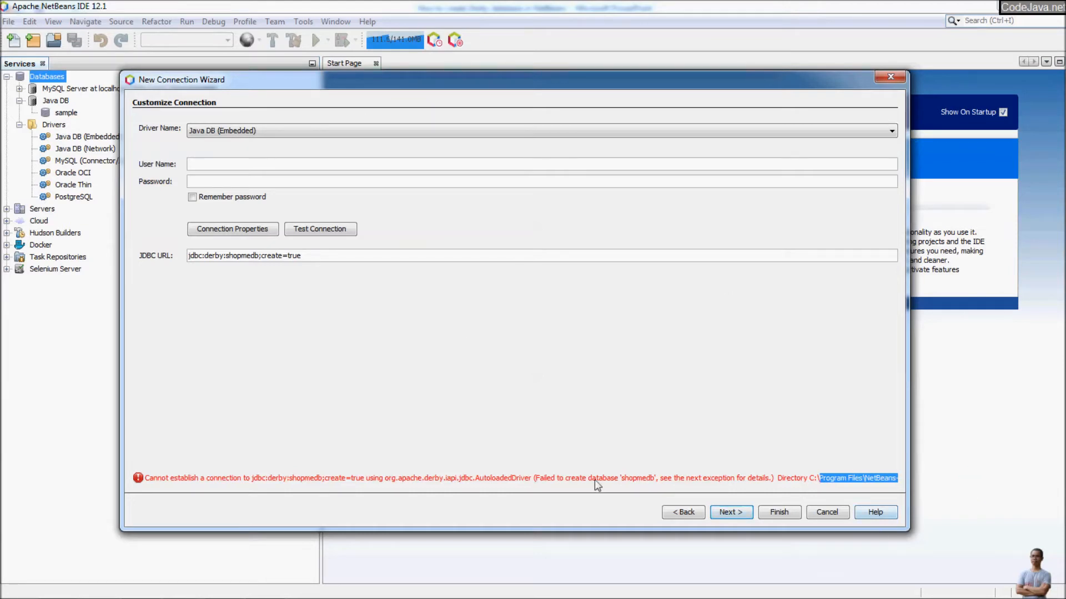
click(684, 512)
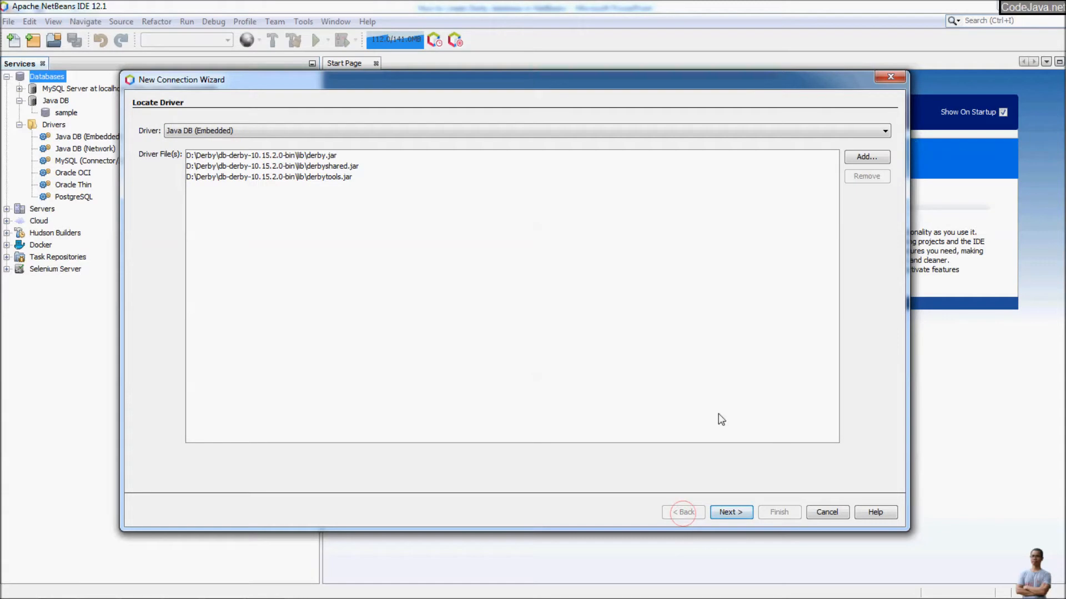
Change the embedded connection's JDBC URL to jdbc:derby:D:/Derby/shopmedb;create=true and advance to schema selection.
drag(196, 83, 281, 103)
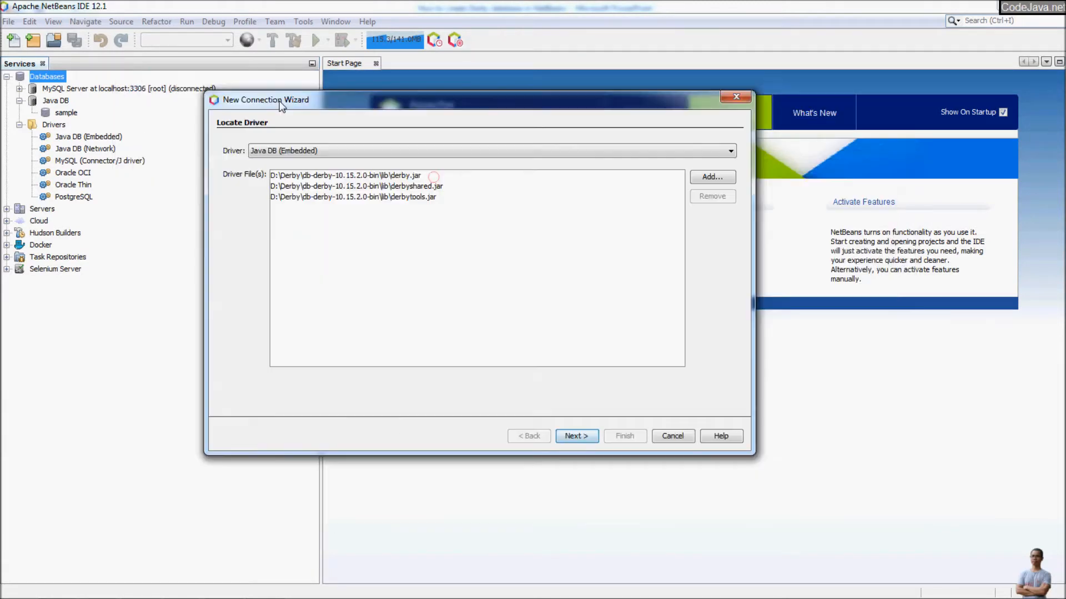
click(575, 436)
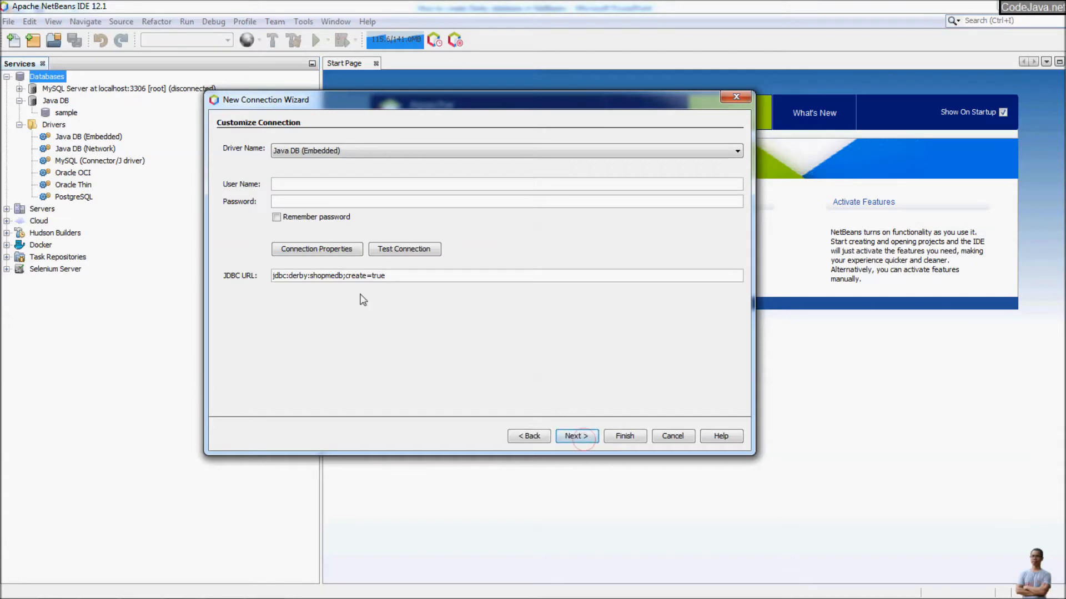
click(381, 276)
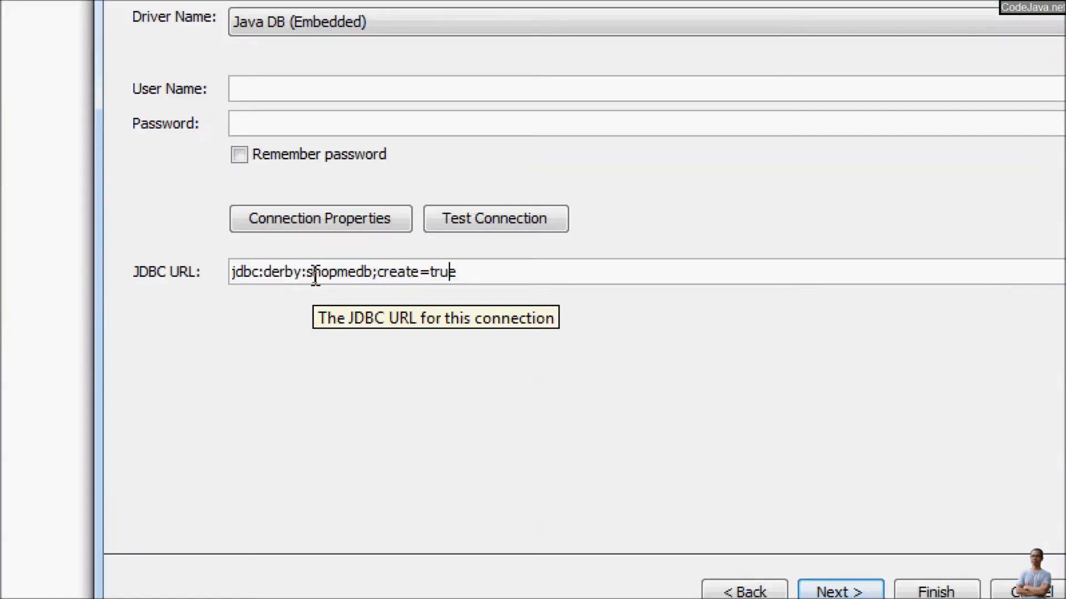
drag(309, 272, 358, 326)
key(Right)
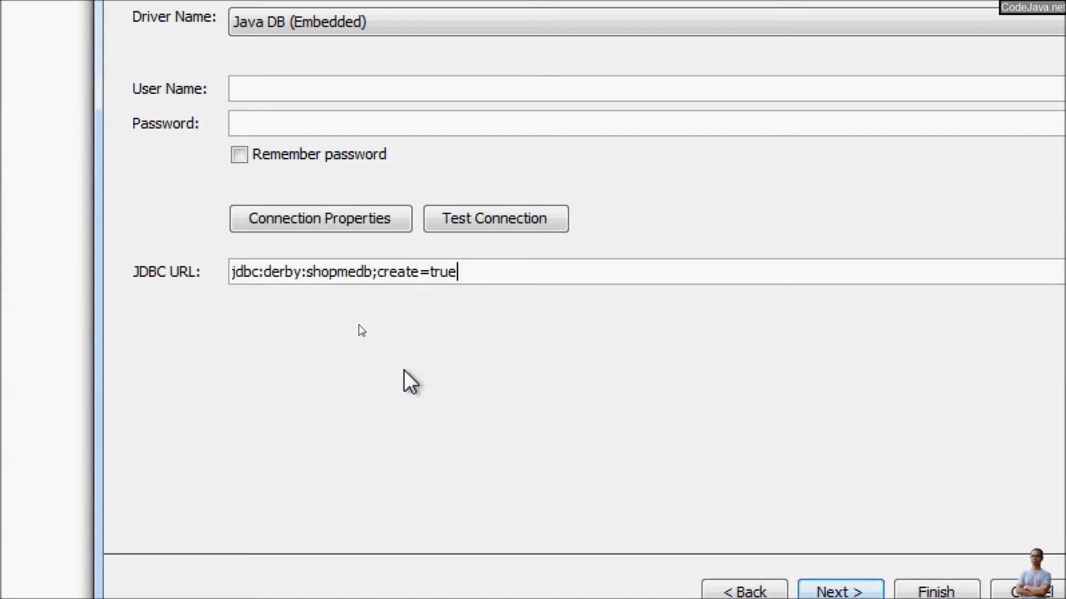
key(Home)
key(Right)
key(Right)
key(Right)
key(Right)
key(Right)
key(Right)
key(Right)
key(Right)
key(Right)
key(Right)
key(Right)
text(D)
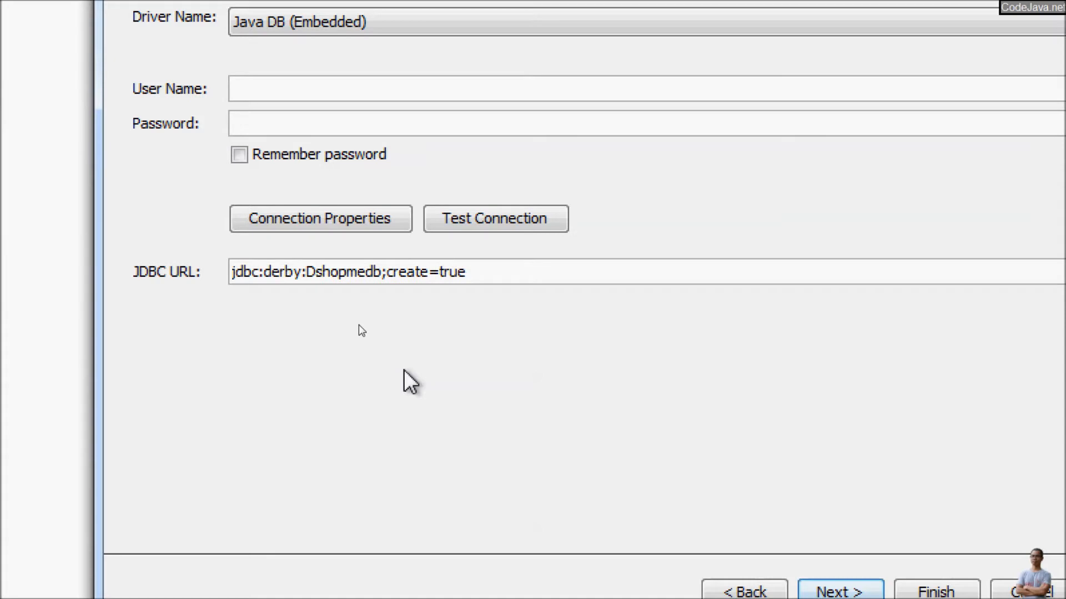
text(:/Derby)
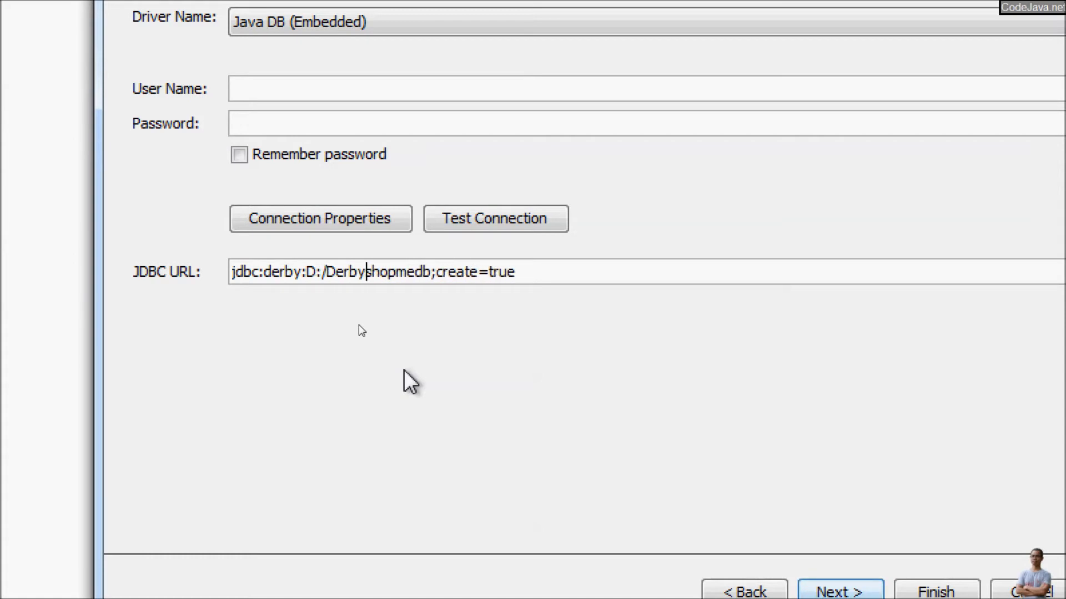
text(/)
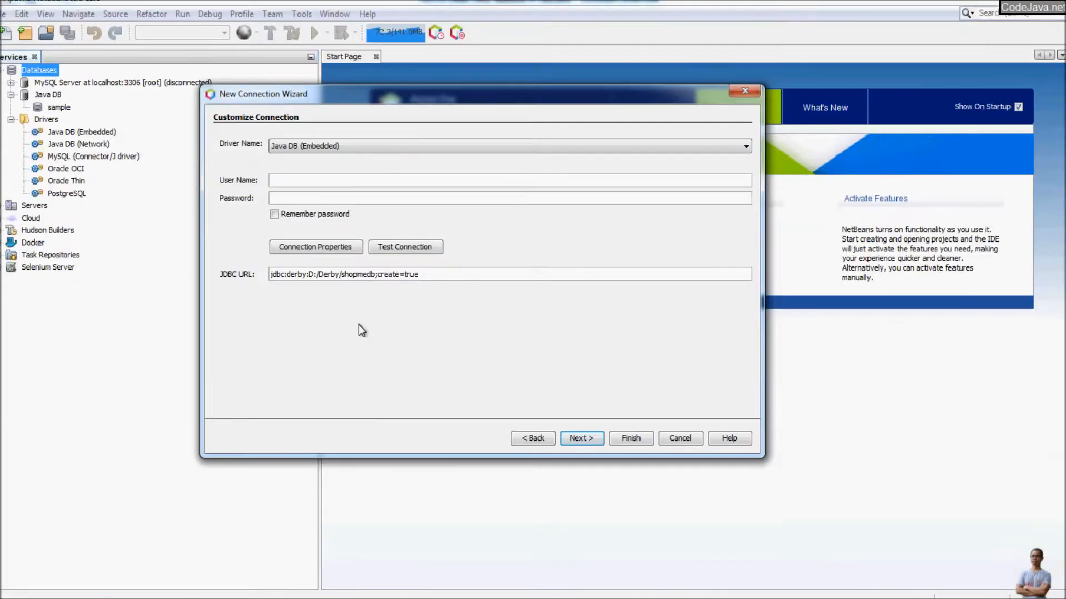
click(582, 438)
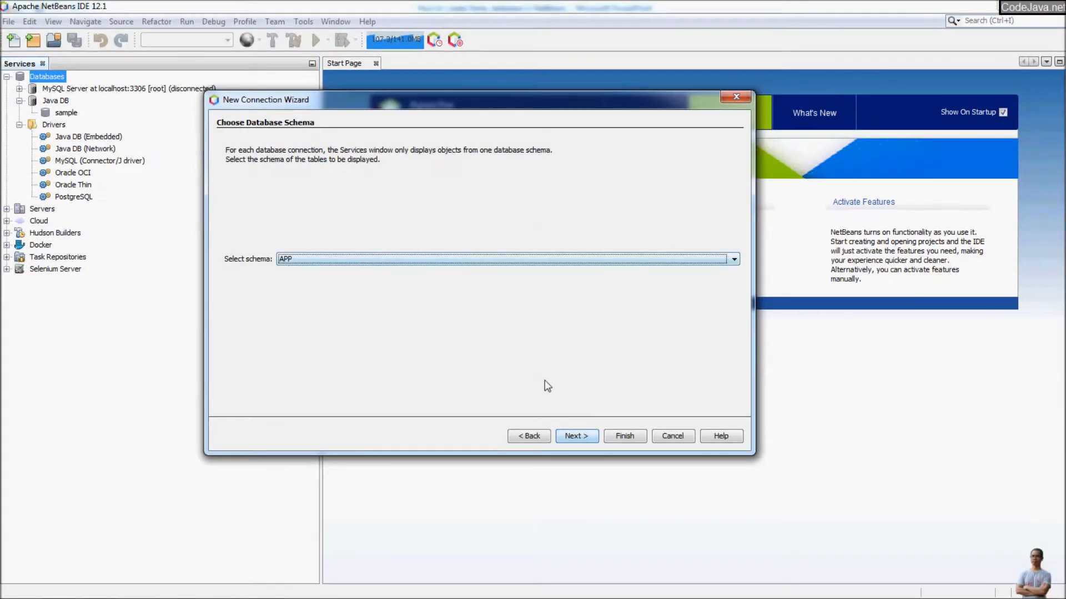
Keep the APP schema, name the connection 'Shopmedb Embedded' and finish the wizard.
click(577, 436)
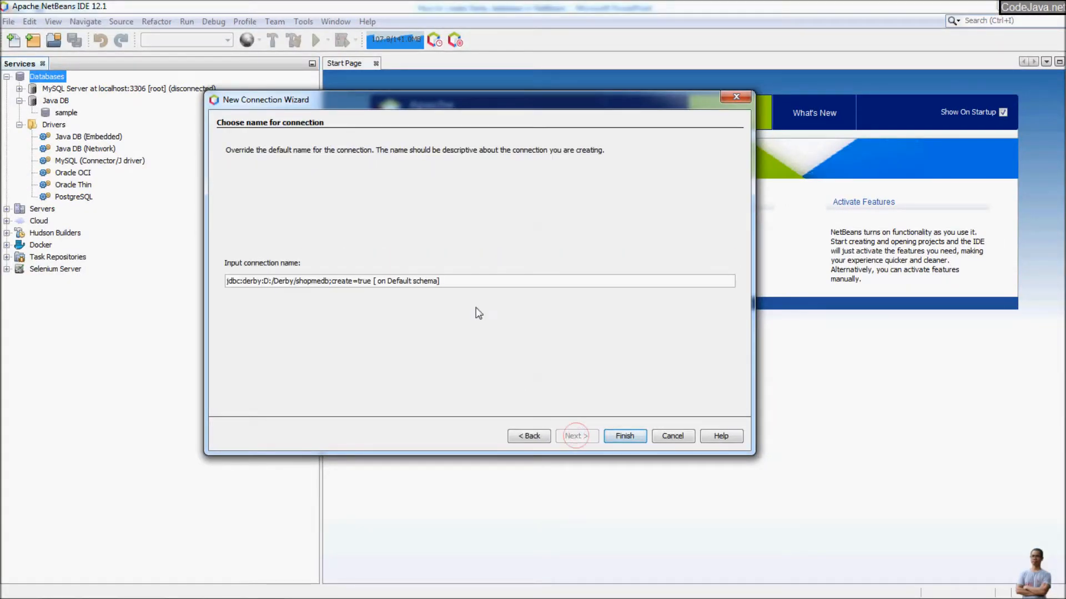
drag(455, 282, 185, 271)
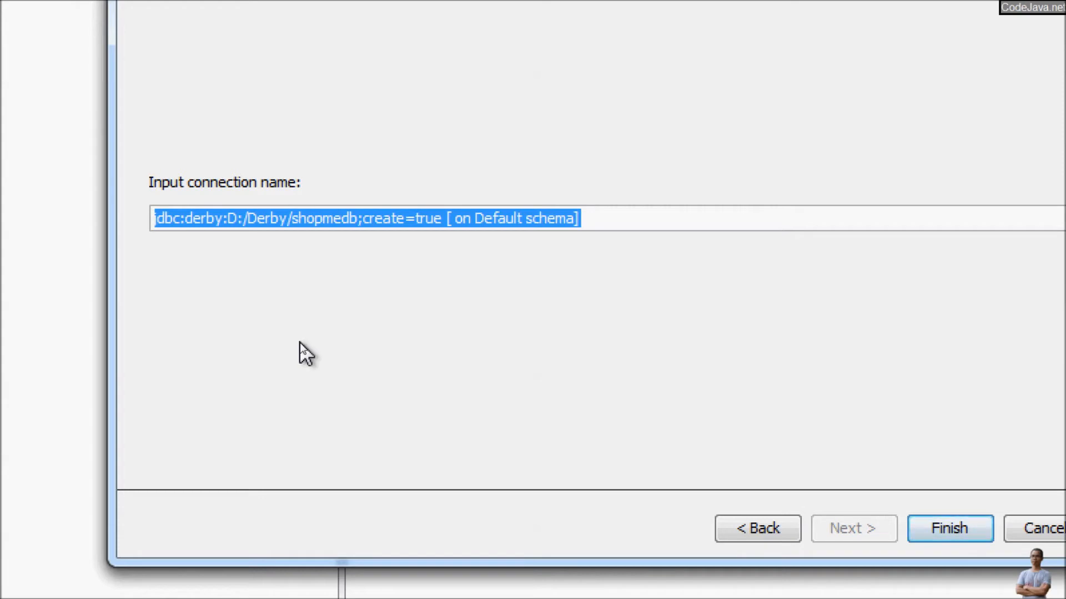
text(ShopmeDb)
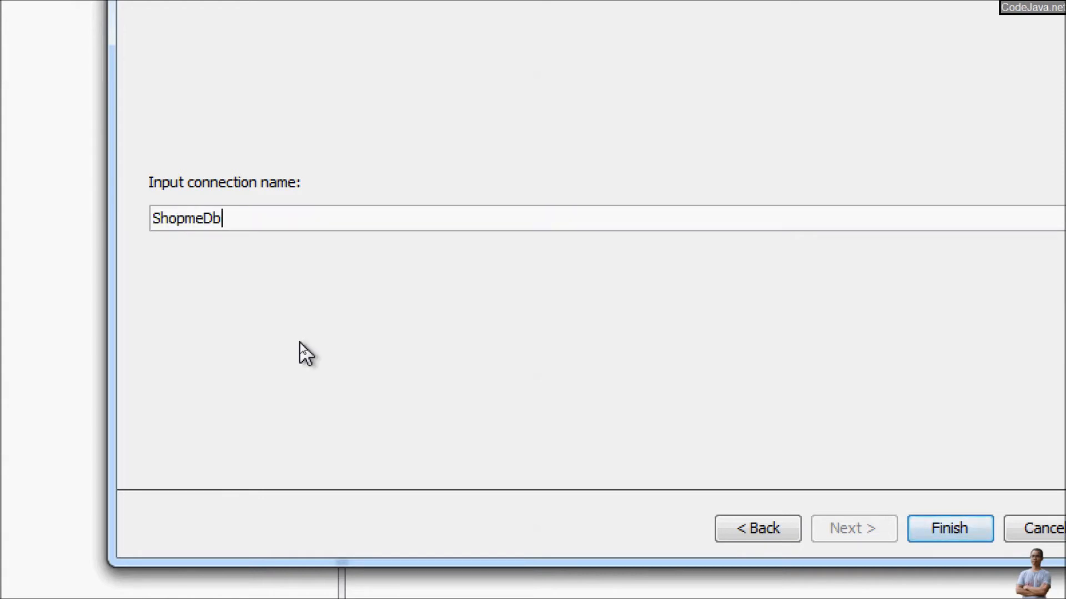
key(BackSpace)
key(BackSpace)
text(db Embedded)
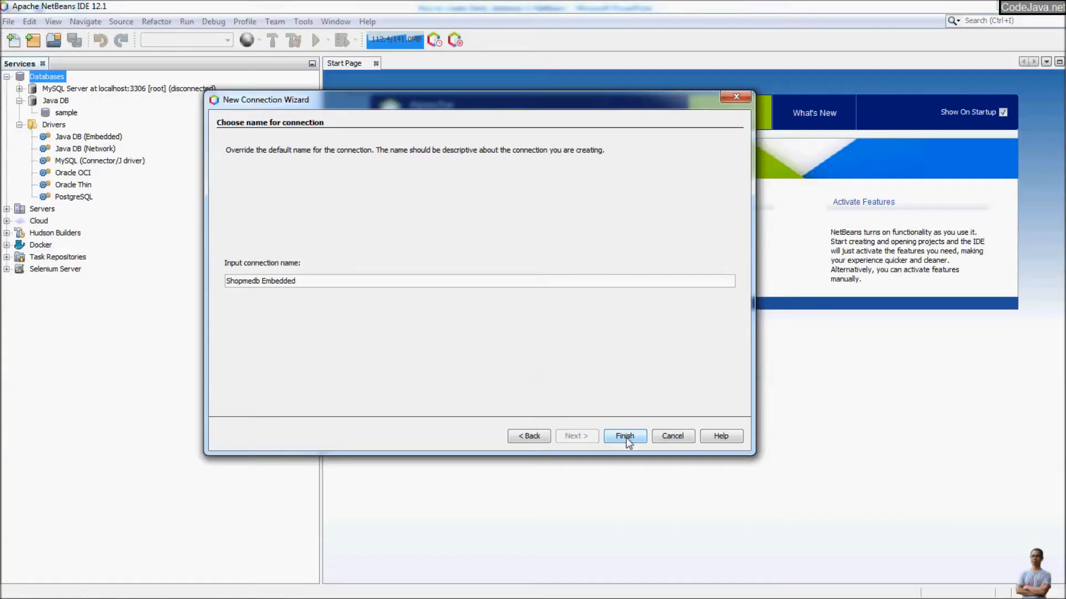
click(626, 438)
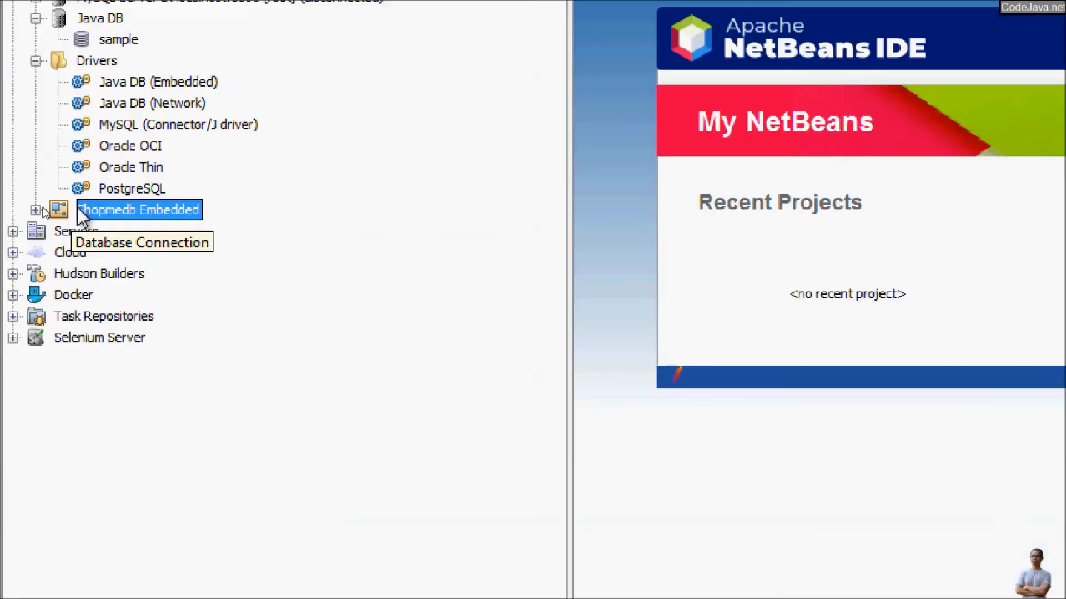
Expand Shopmedb Embedded > APP > Tables to confirm it is empty, then switch to the Derby folder window.
click(40, 211)
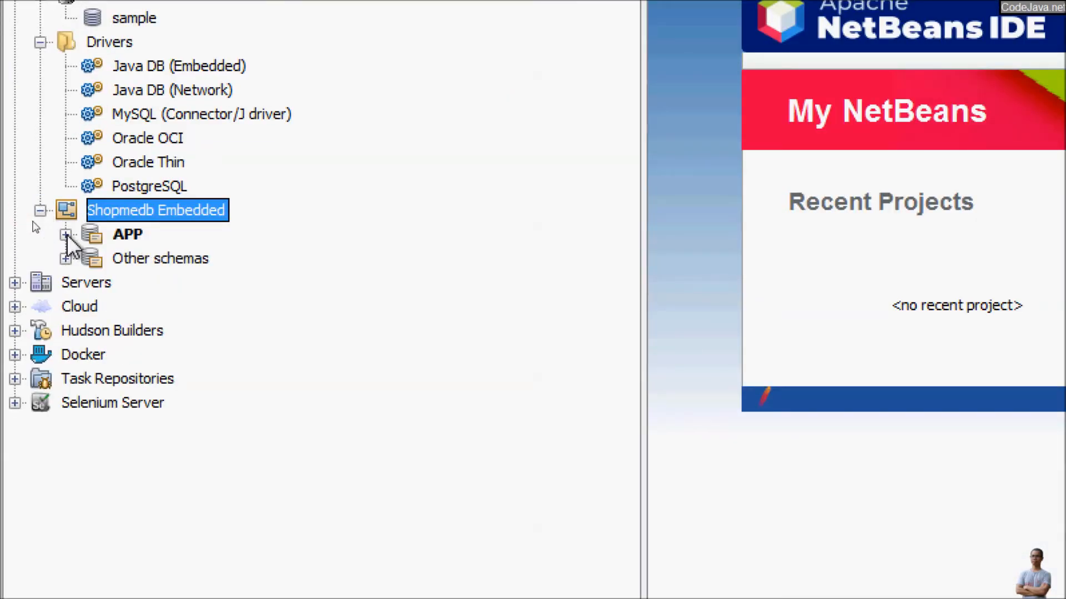
click(65, 234)
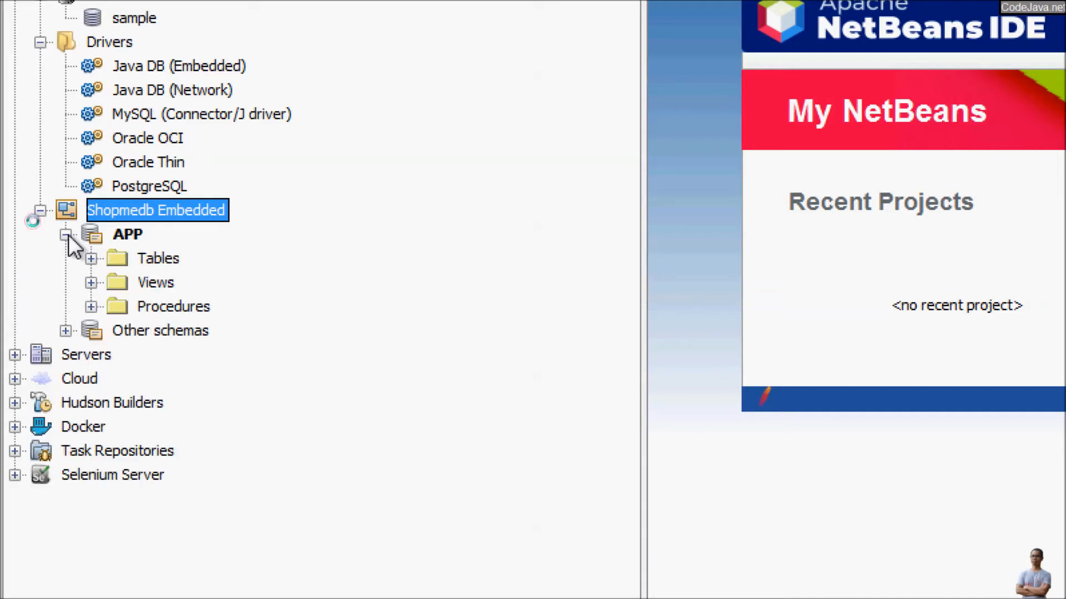
click(138, 260)
click(92, 258)
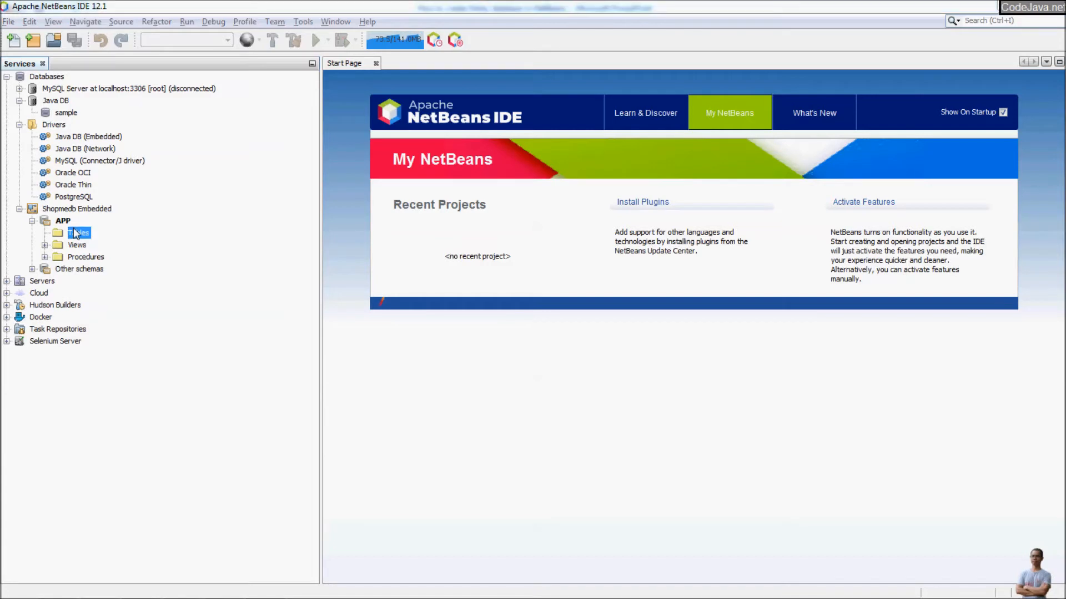
key(alt+Tab)
key(alt+Tab)
key(alt+Tab)
key(alt+Tab)
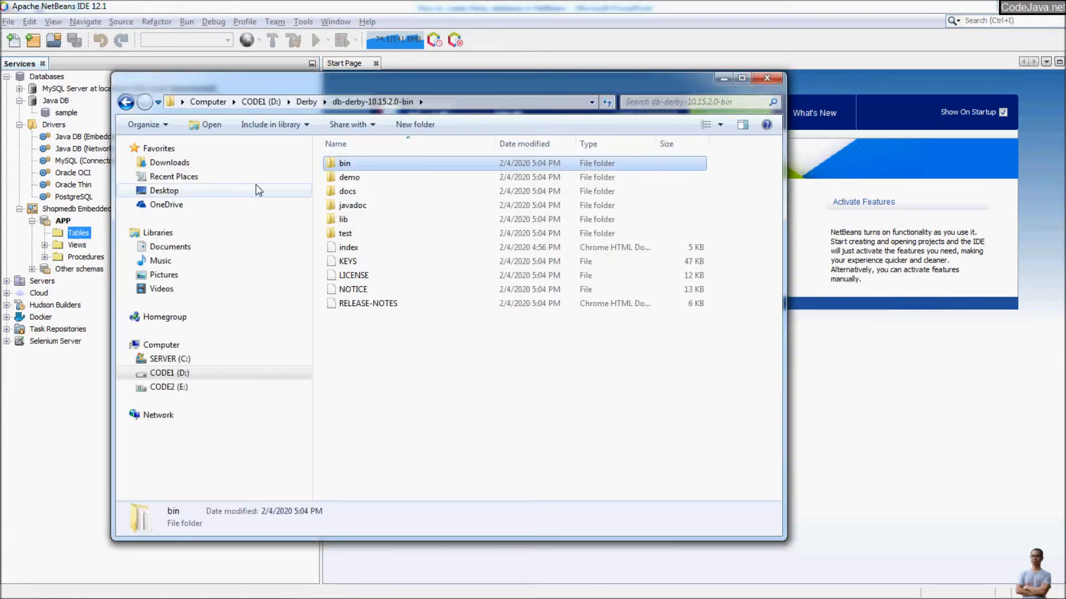
In D:\Derby, open the new shopmedb folder to see its log, seg0 and tmp contents.
click(308, 103)
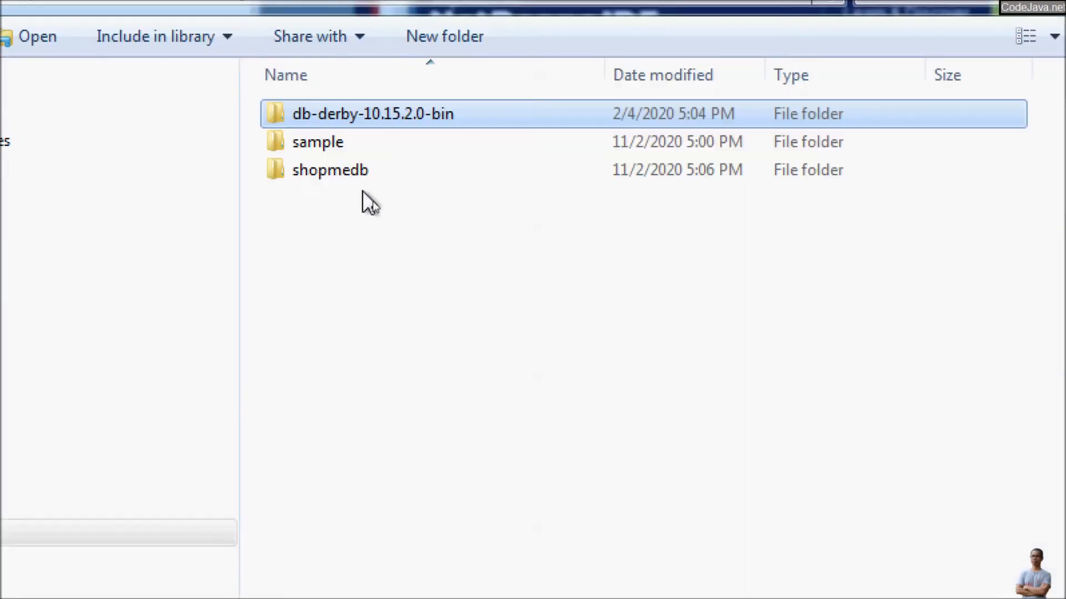
click(365, 192)
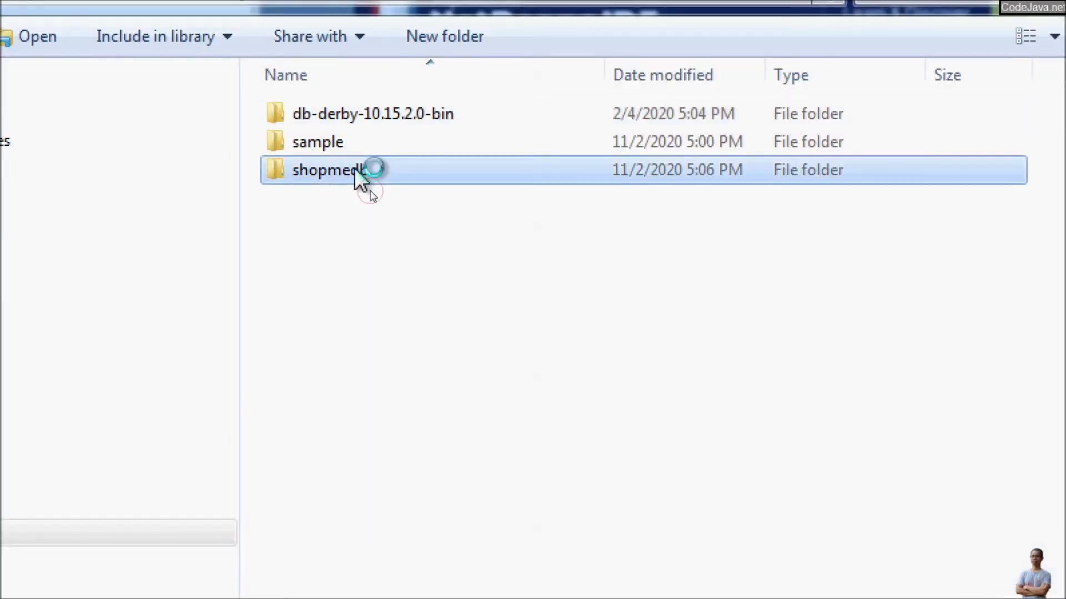
mouse_move(358, 192)
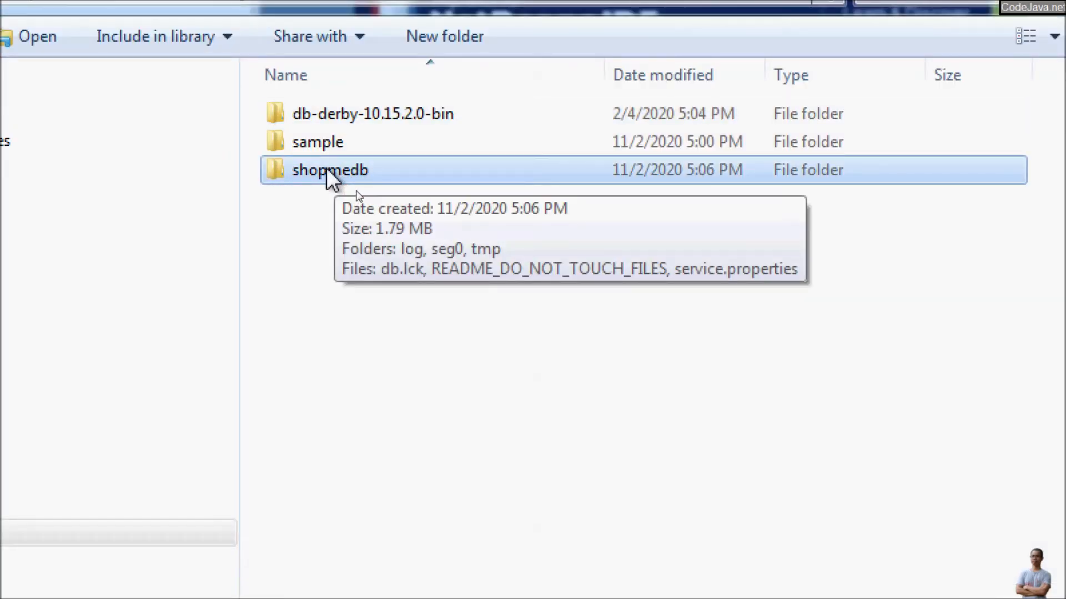
double_click(327, 170)
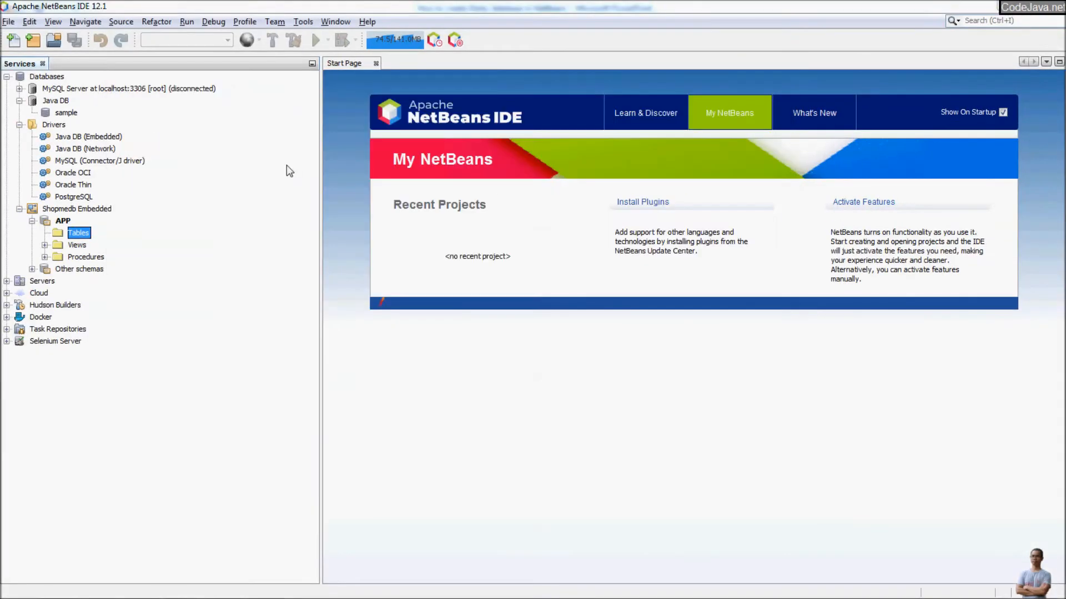
right_click(94, 209)
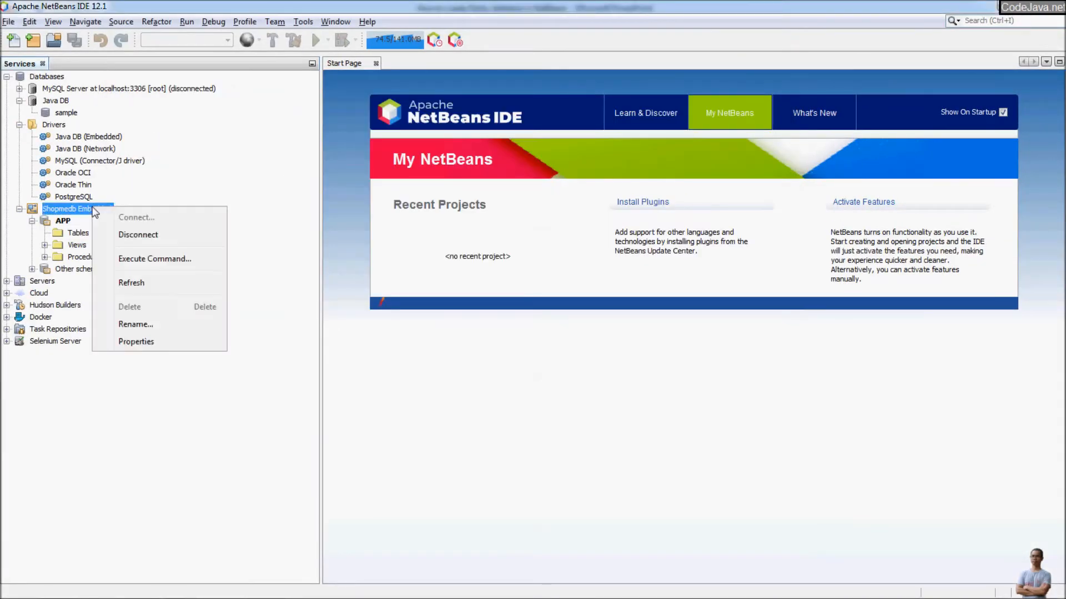
click(149, 342)
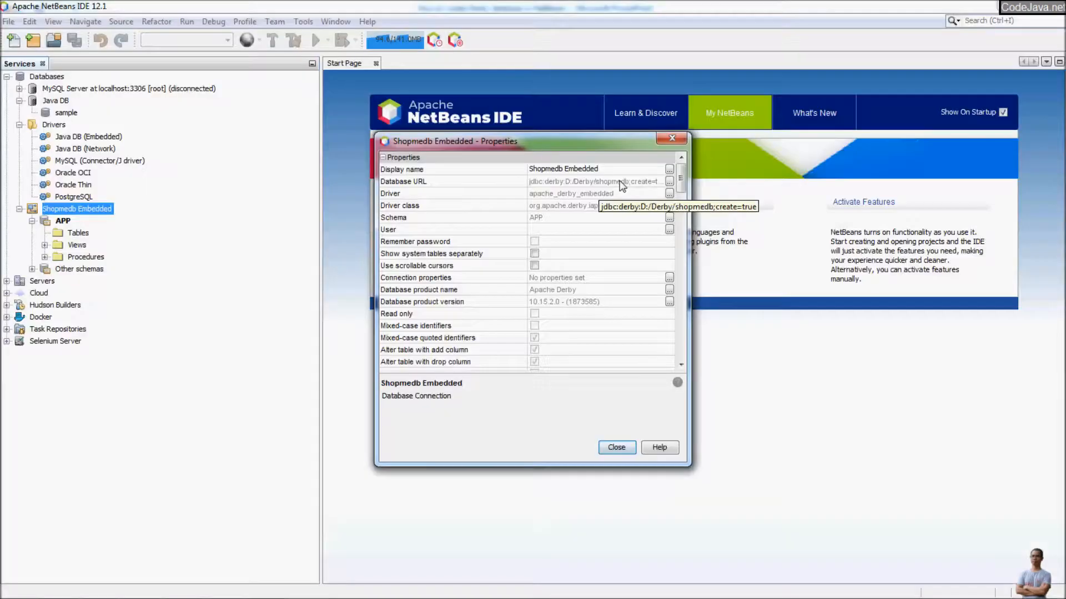
click(615, 447)
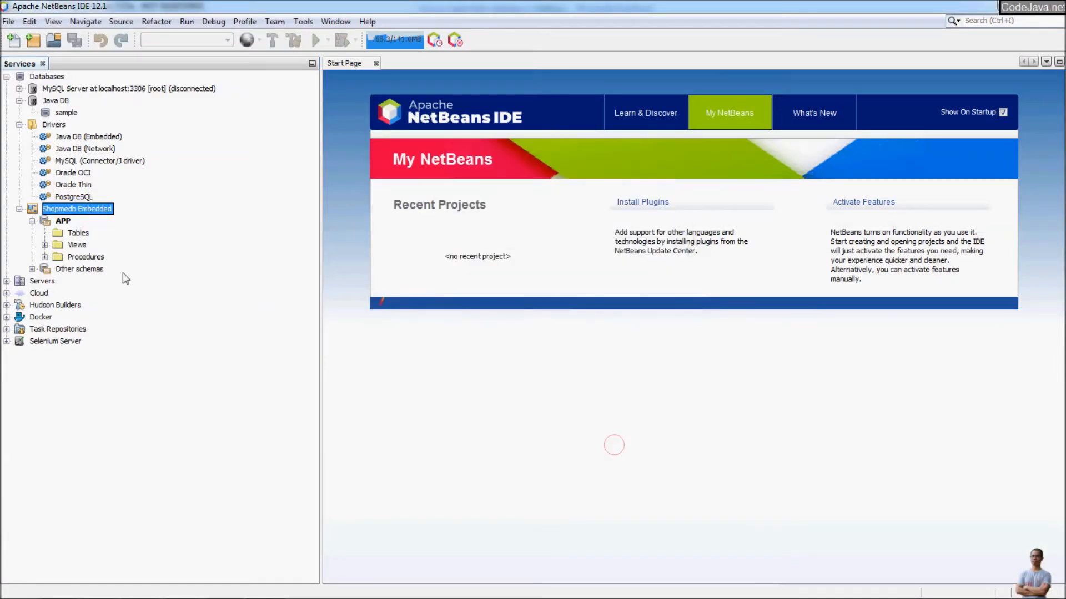
Start a new table from the Tables folder and name it products.
right_click(77, 234)
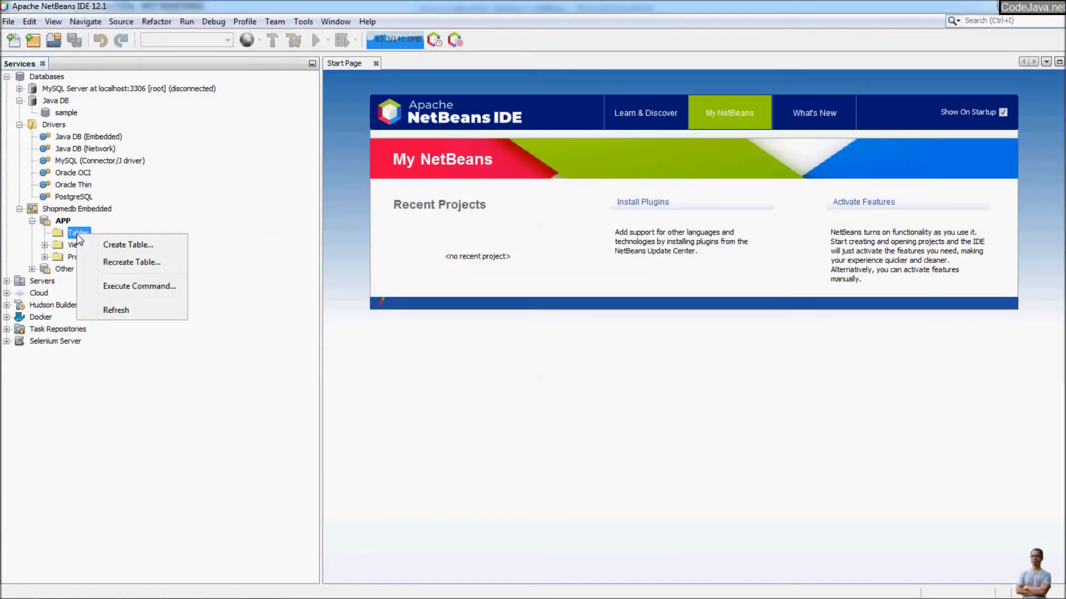
click(158, 248)
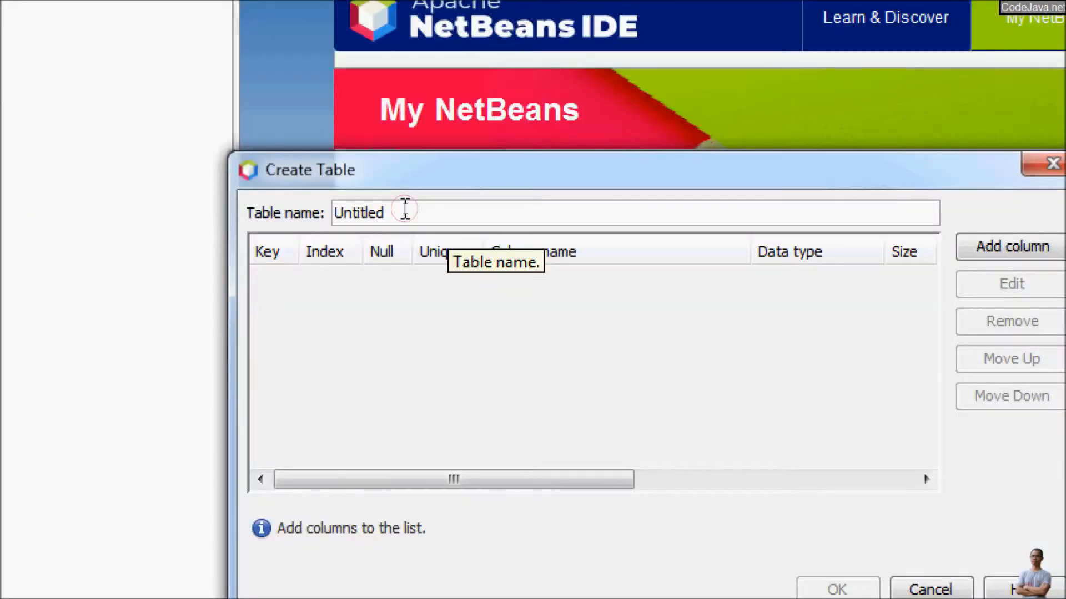
double_click(407, 211)
text(products)
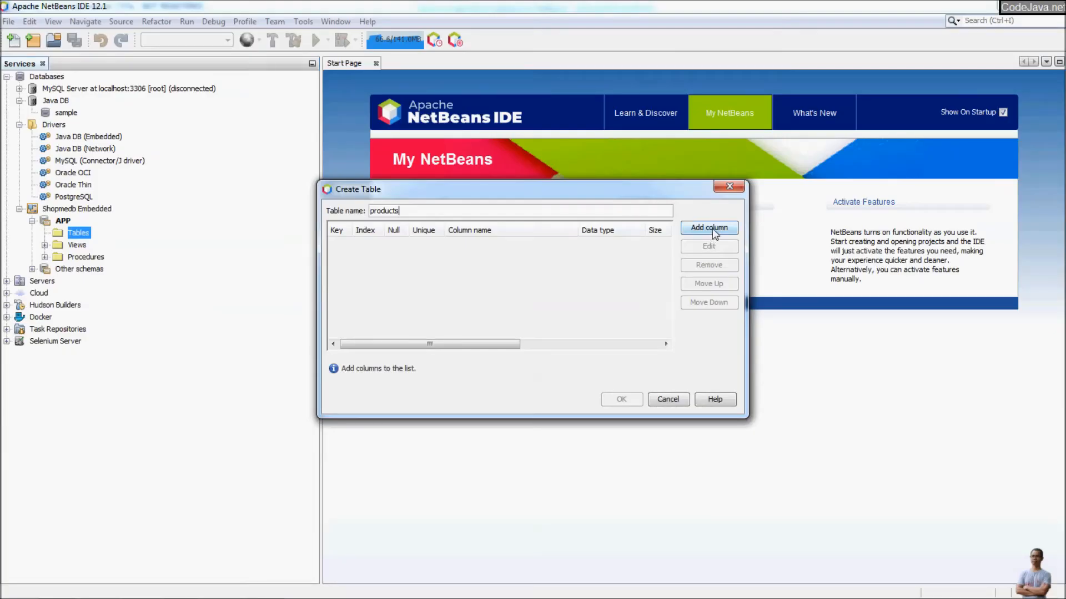
Add an id column of type INTEGER set as the primary key.
click(713, 228)
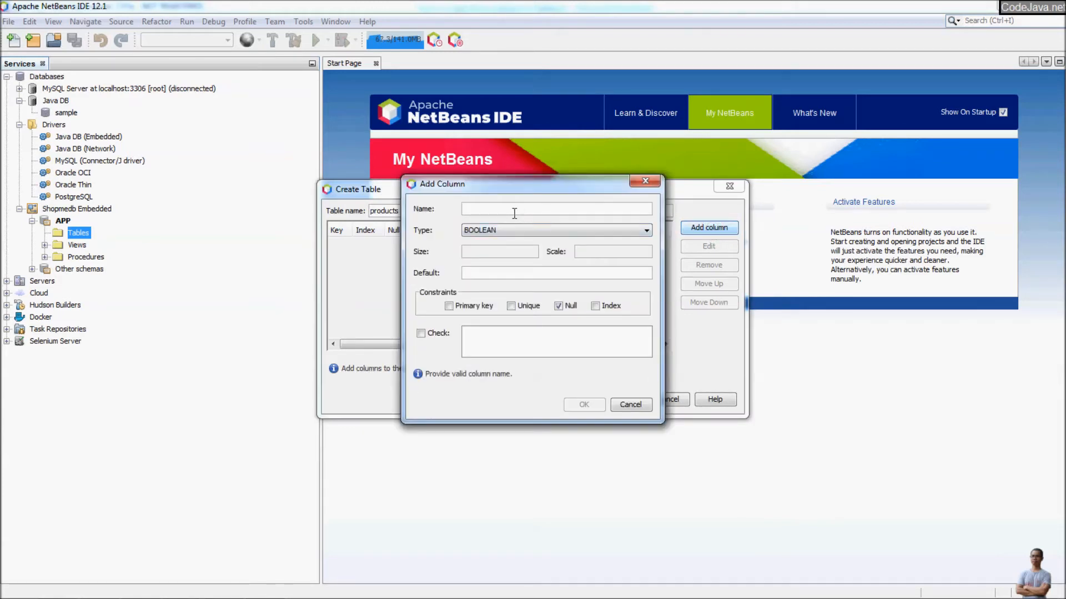
text(id)
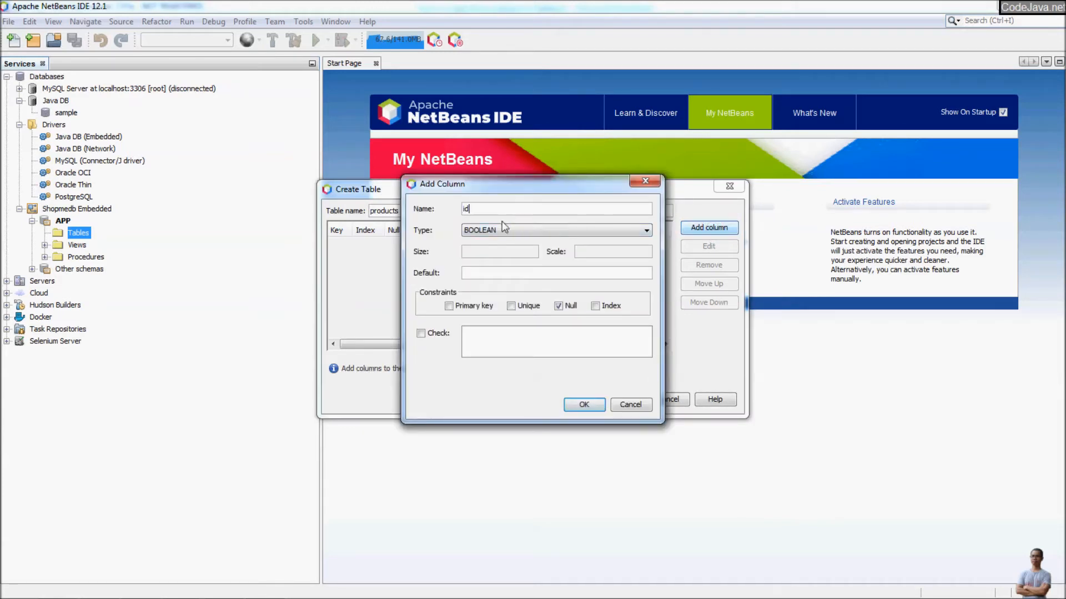
click(503, 229)
scroll(527, 273, down, 2)
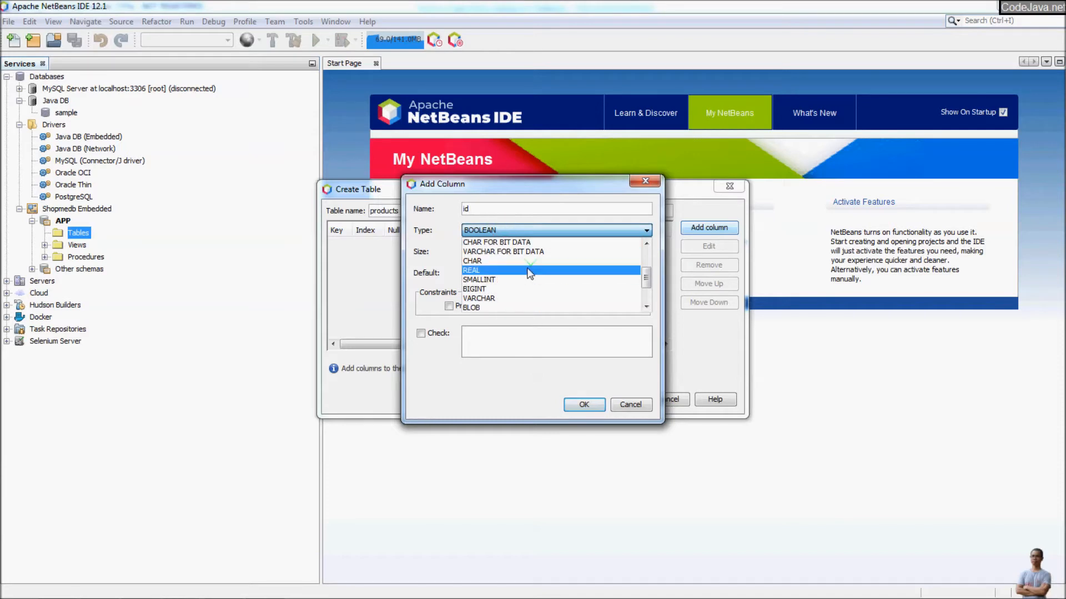
scroll(527, 273, down, 2)
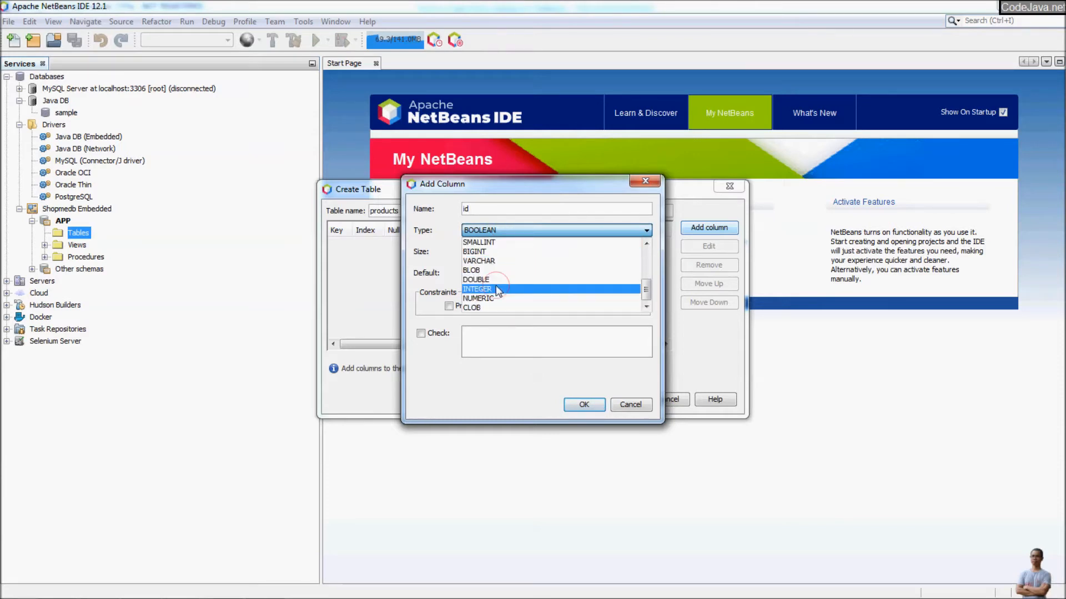
click(495, 286)
click(449, 305)
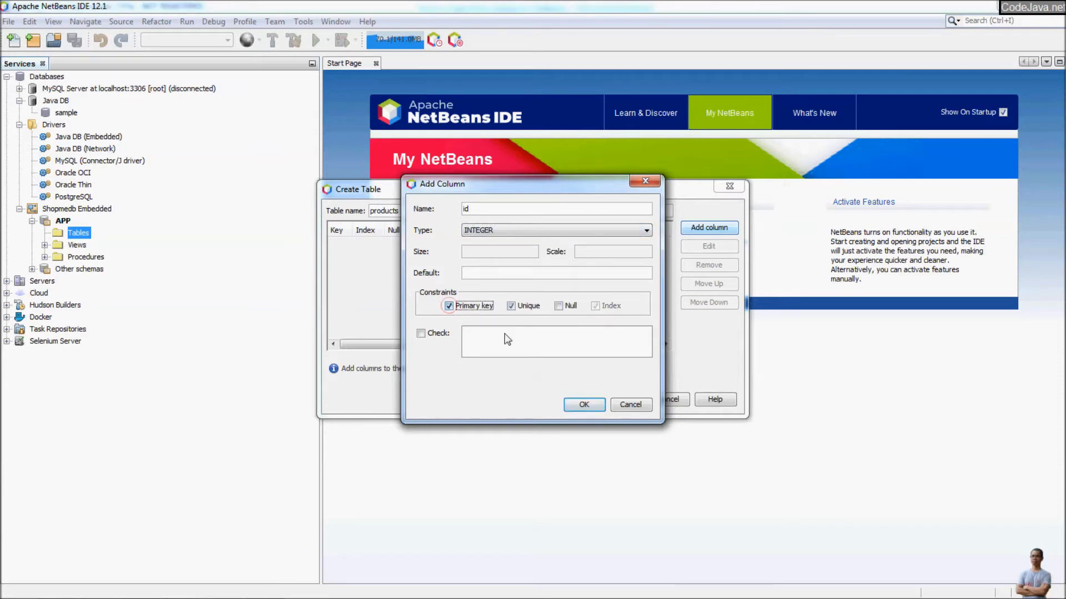
click(583, 404)
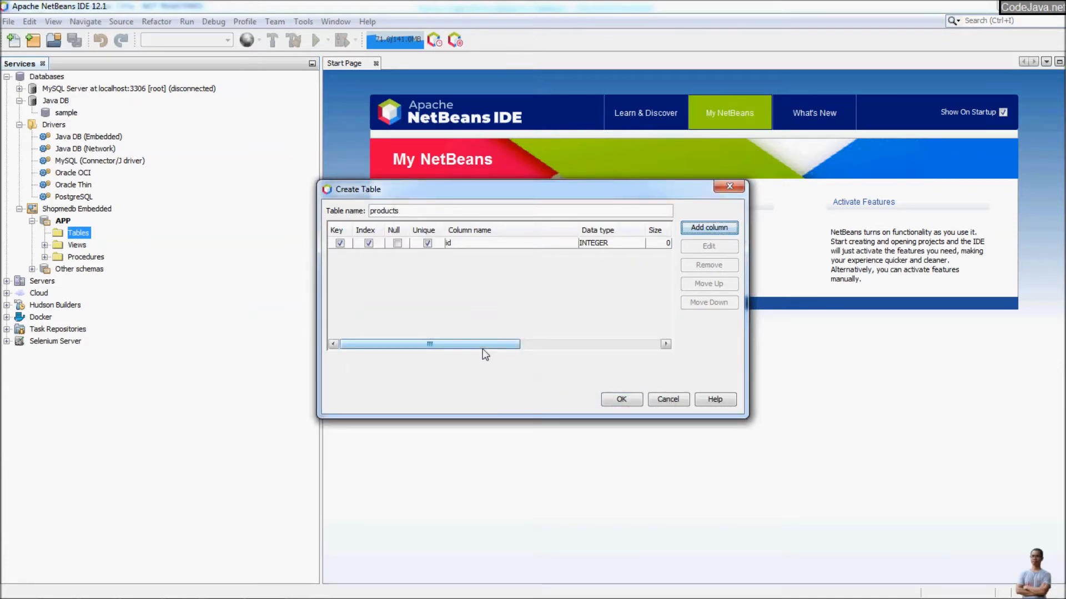
drag(501, 348, 724, 365)
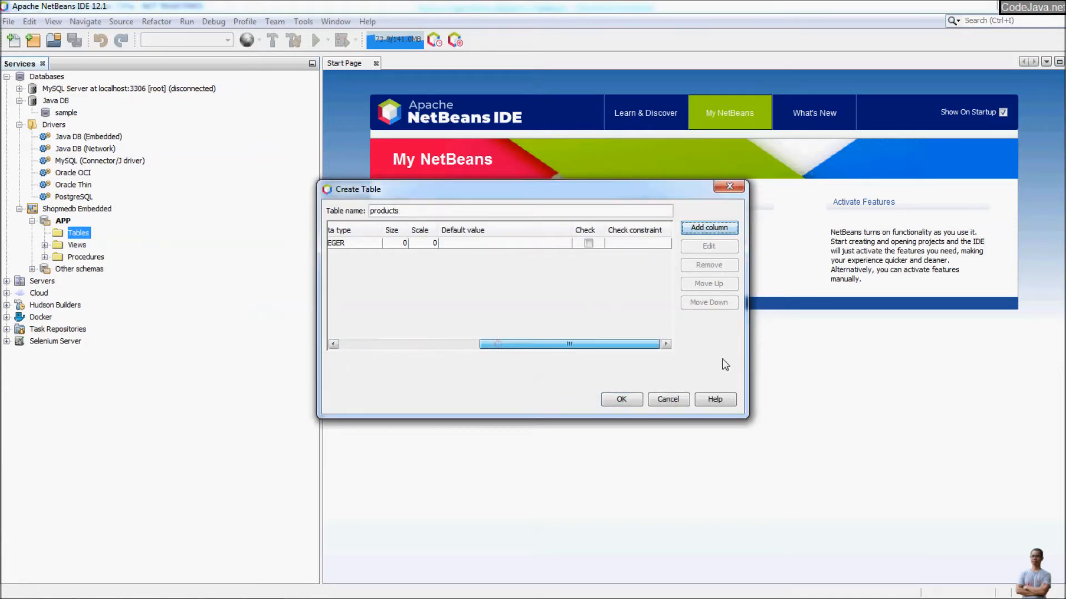
drag(655, 344, 322, 334)
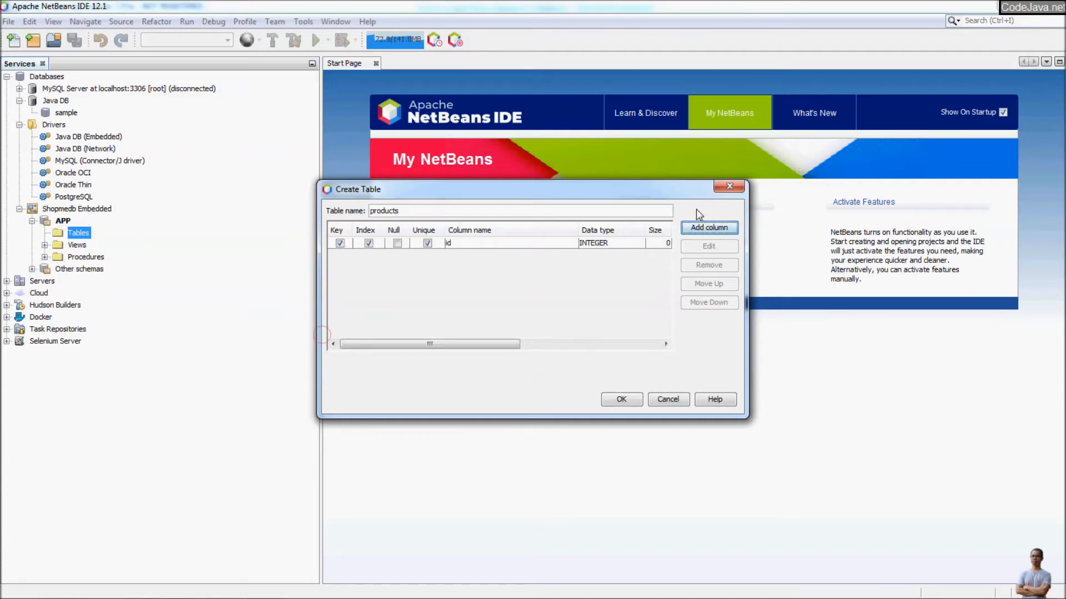
Add a name column of type VARCHAR with size 128.
click(705, 225)
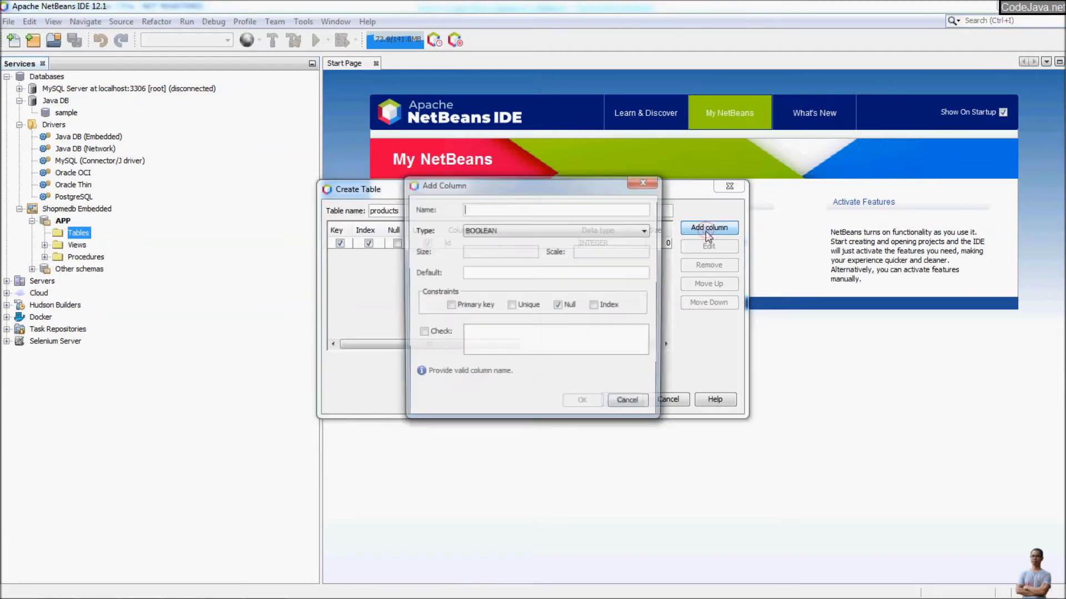
text(name)
click(528, 221)
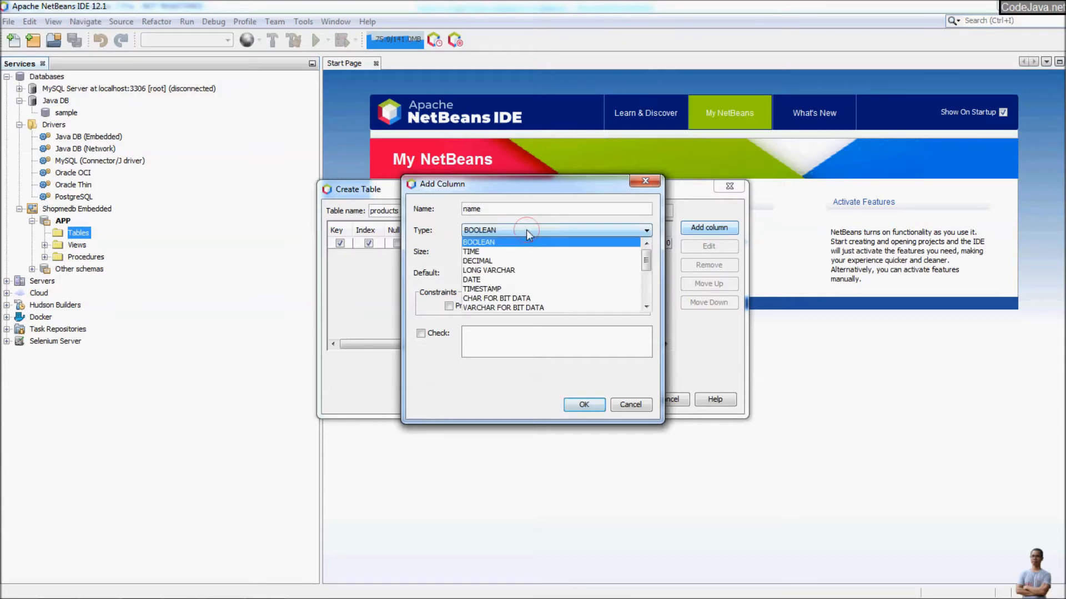
scroll(511, 272, down, 2)
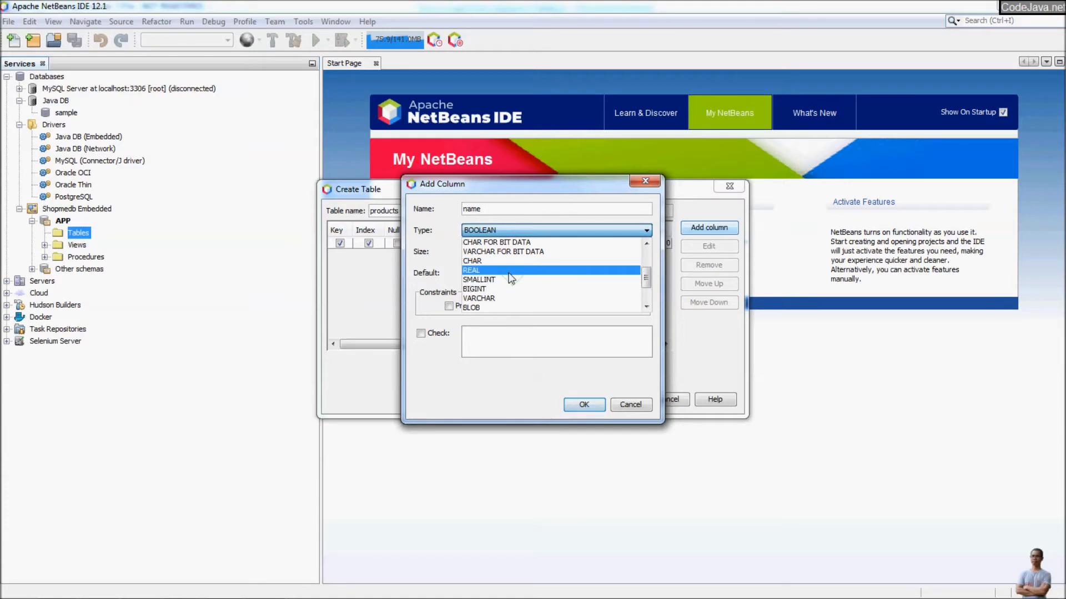
click(506, 294)
click(503, 252)
text(128)
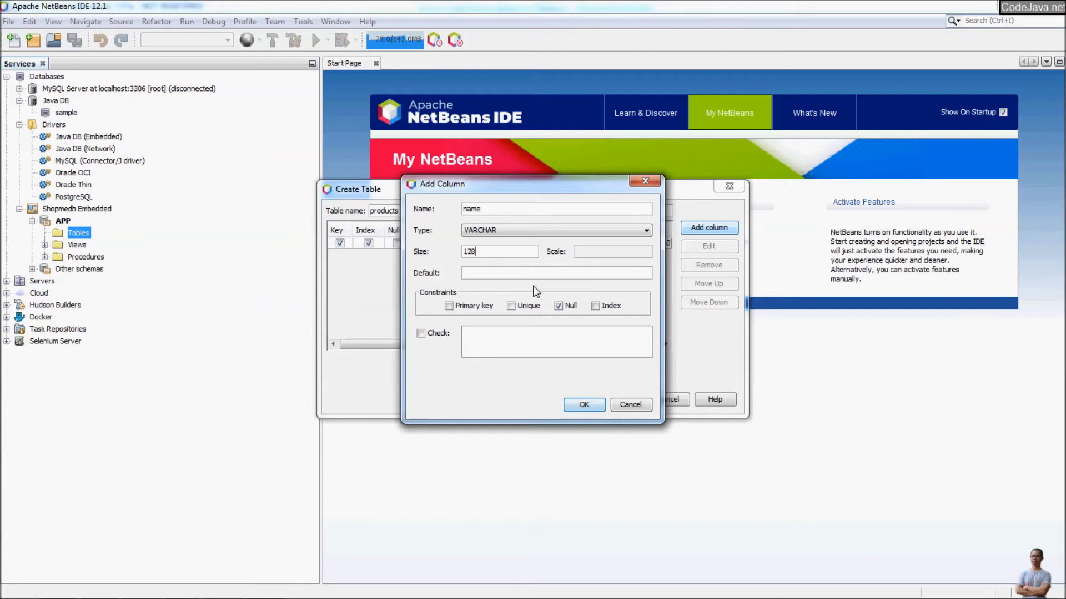
click(581, 404)
Add a price column of type DECIMAL.
click(699, 225)
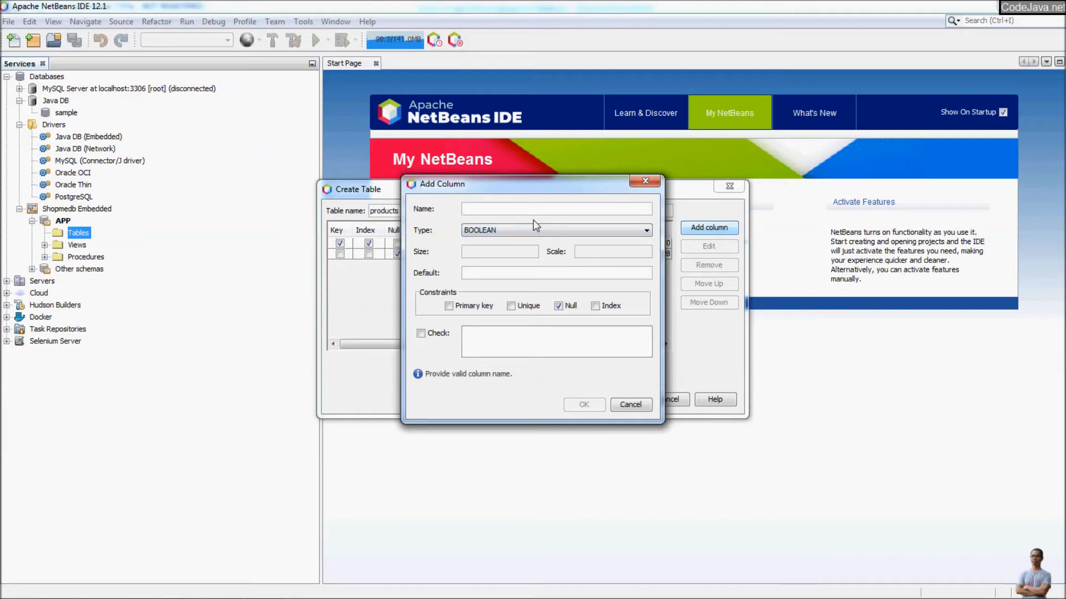
text(price)
click(533, 225)
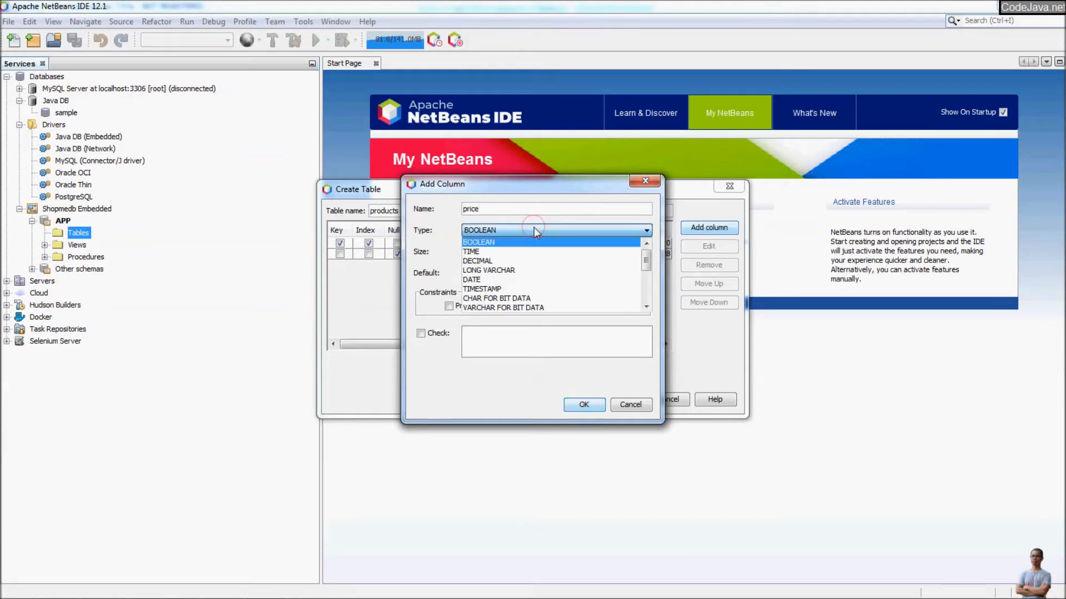
click(531, 261)
click(509, 250)
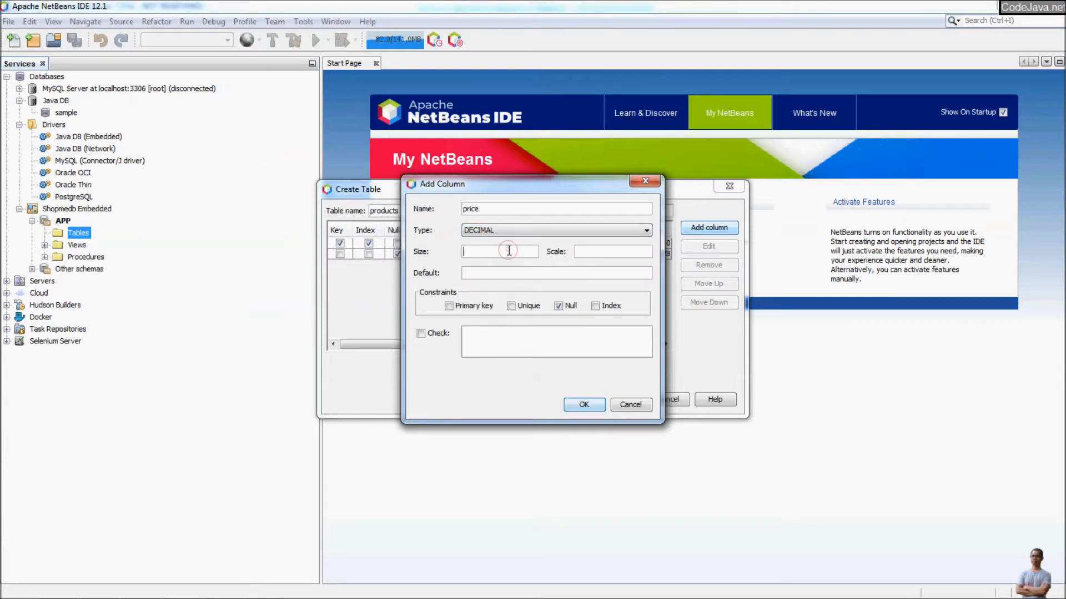
click(579, 407)
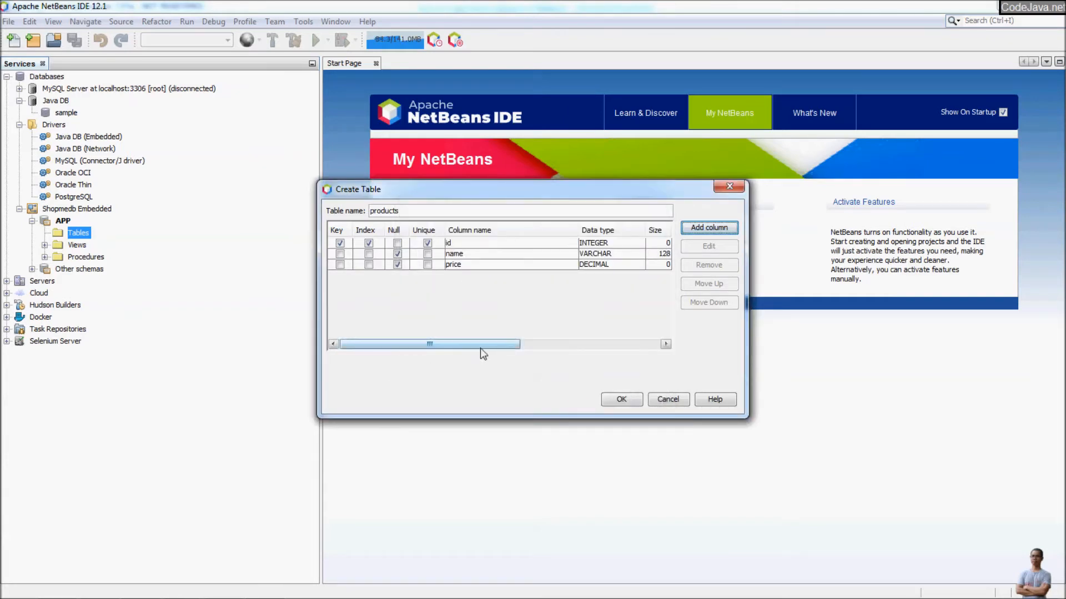
drag(475, 345, 362, 321)
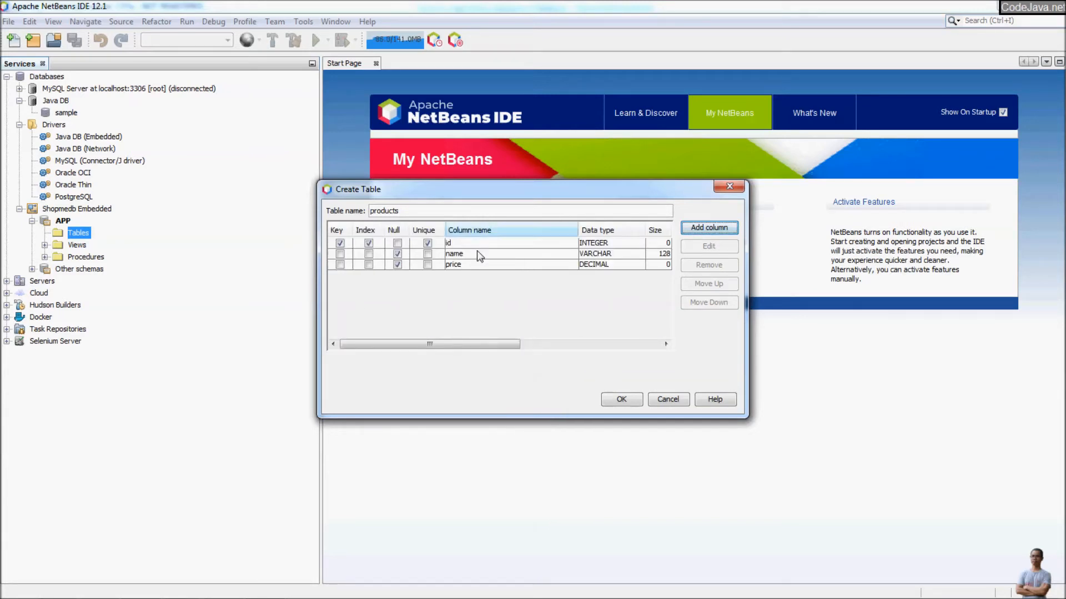
Create the PRODUCTS table and expand it to check its ID, NAME and PRICE columns.
click(622, 400)
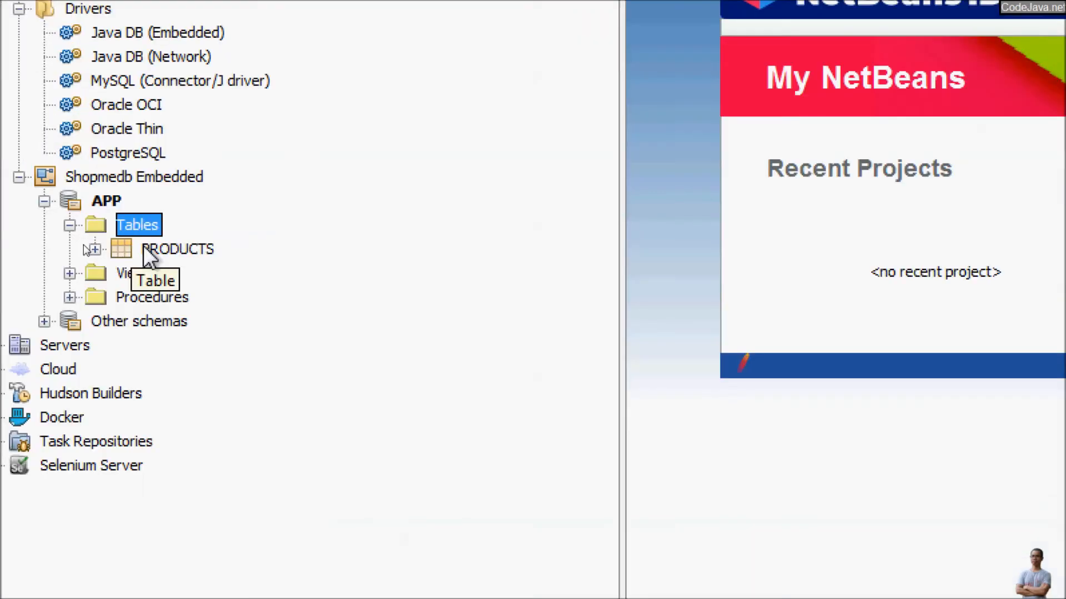
click(116, 249)
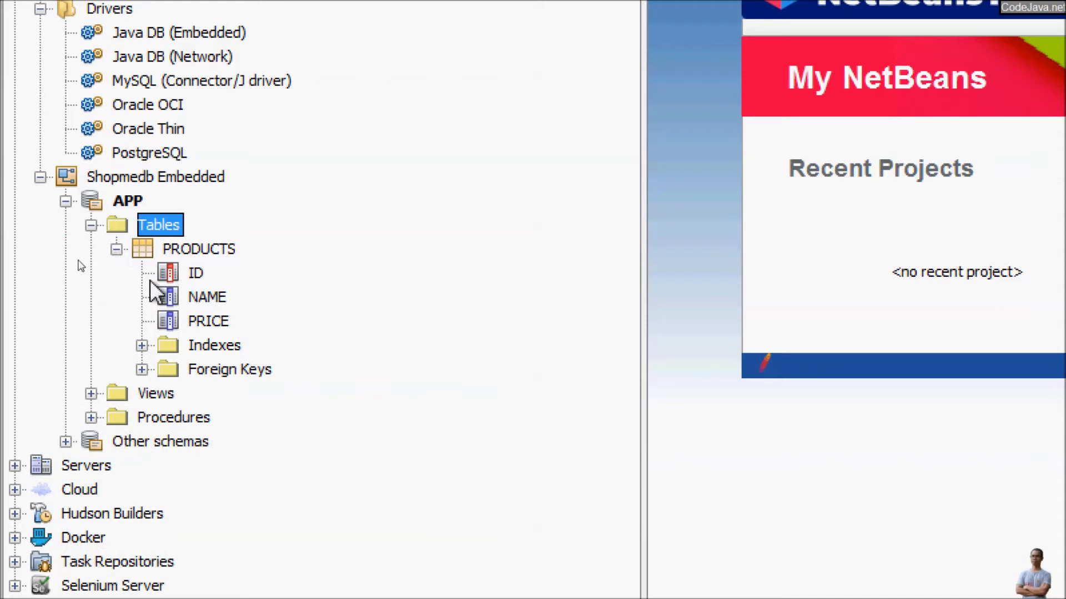
click(194, 273)
click(202, 297)
click(203, 321)
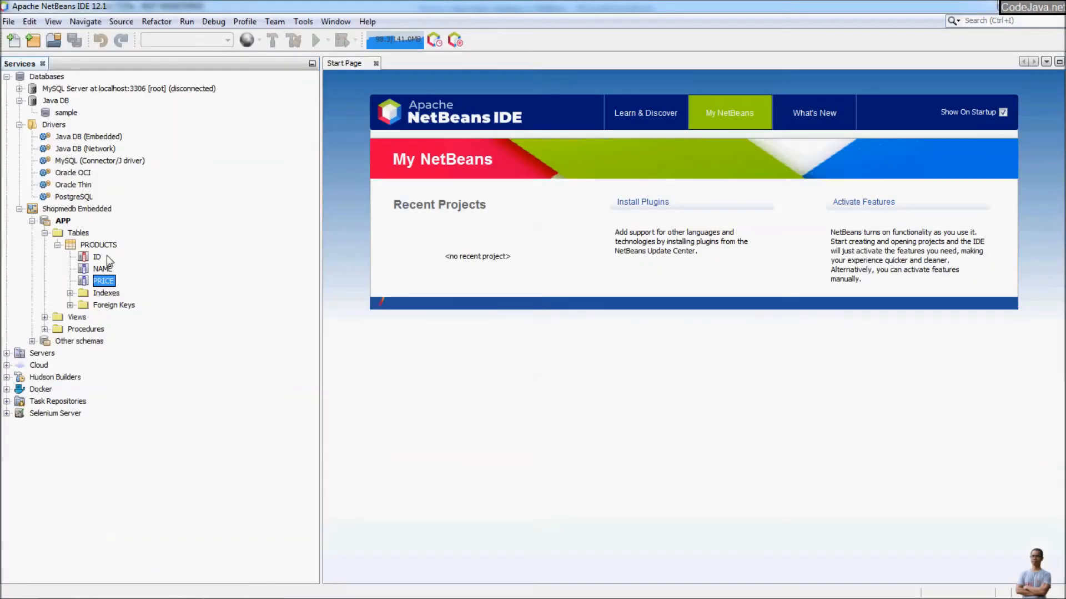
right_click(107, 248)
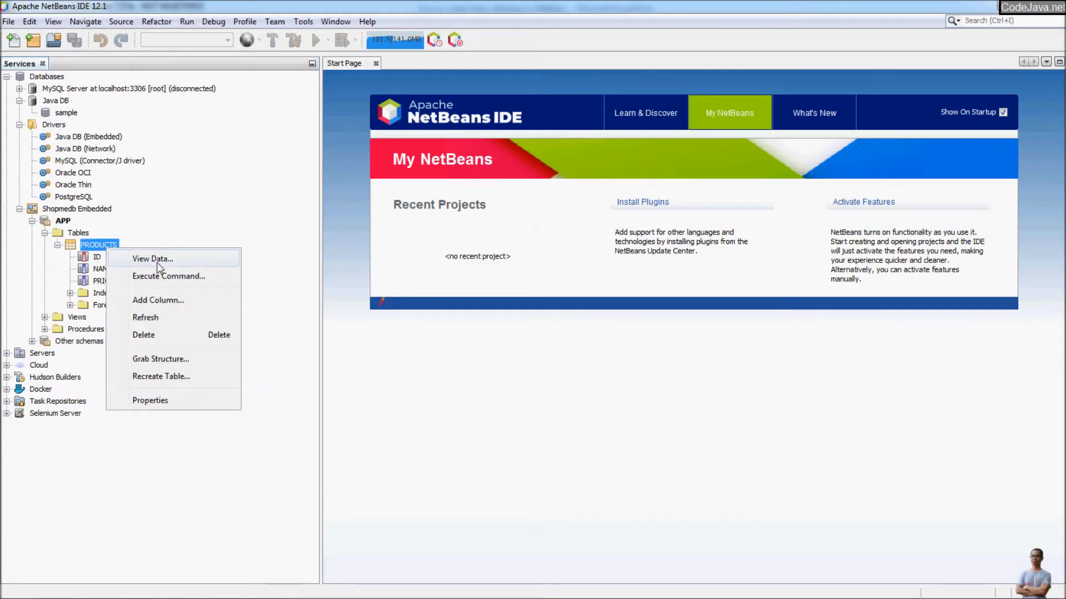
View PRODUCTS data and run SELECT * FROM APP.PRODUCTS, returning an empty grid.
click(155, 260)
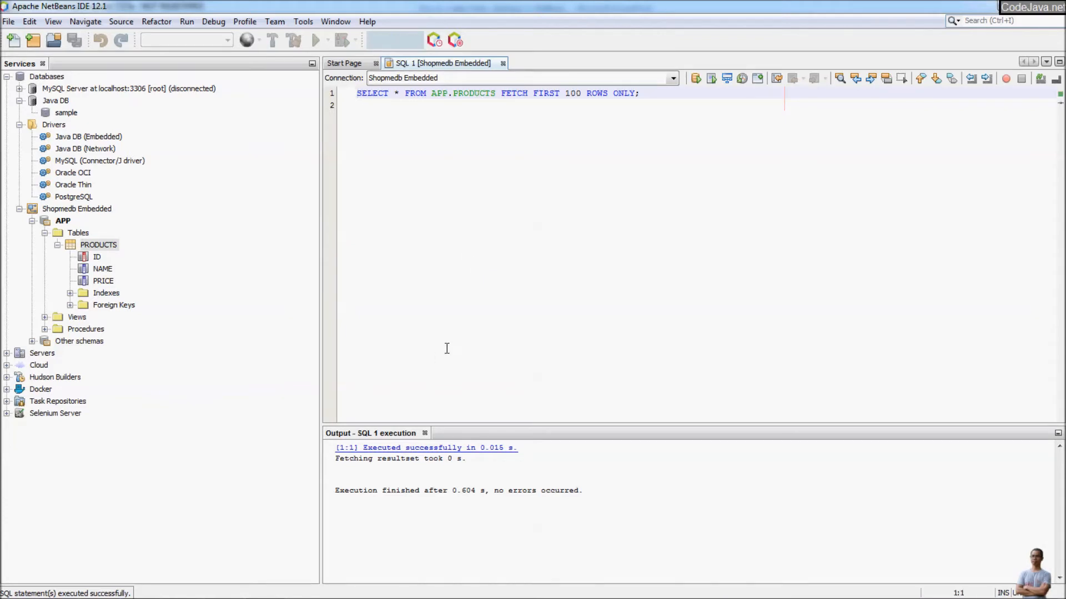
click(399, 291)
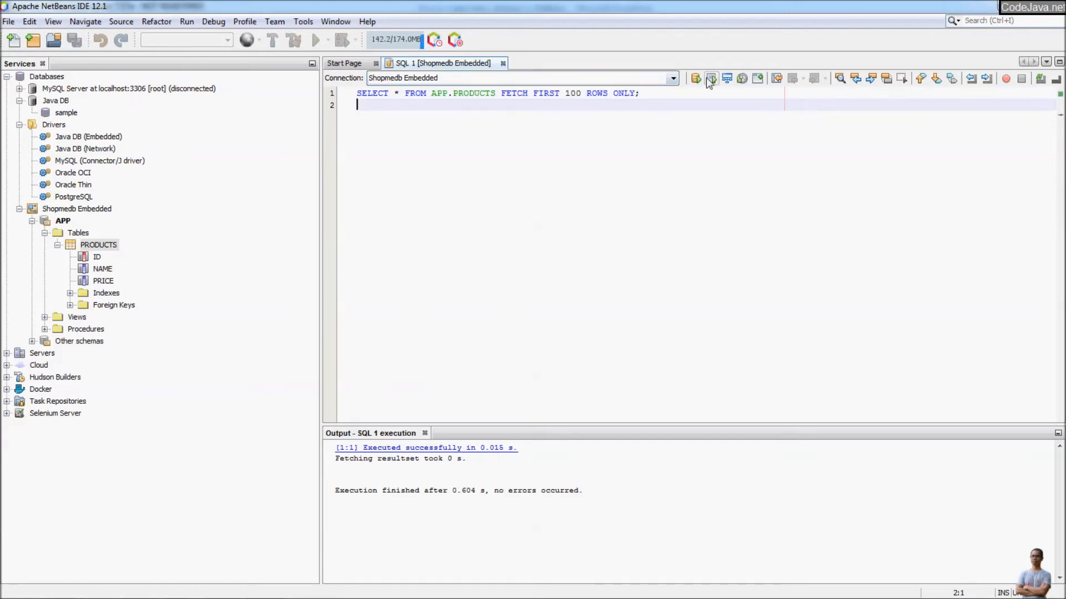
click(696, 80)
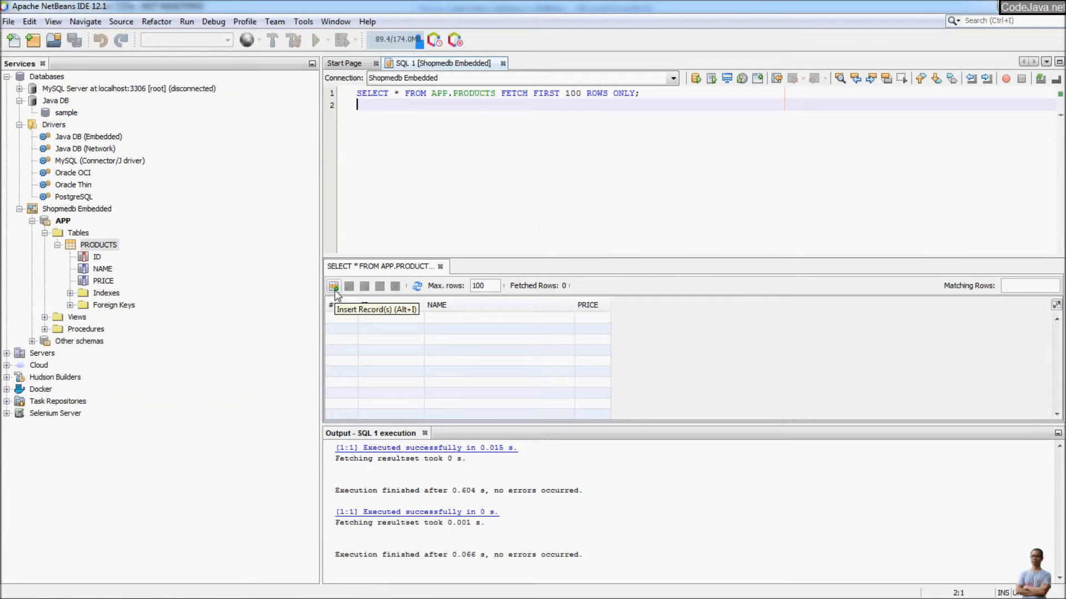
Insert a PRODUCTS row with ID 1, NAME iPhone 12, PRICE 1000 and re-run the query.
click(333, 287)
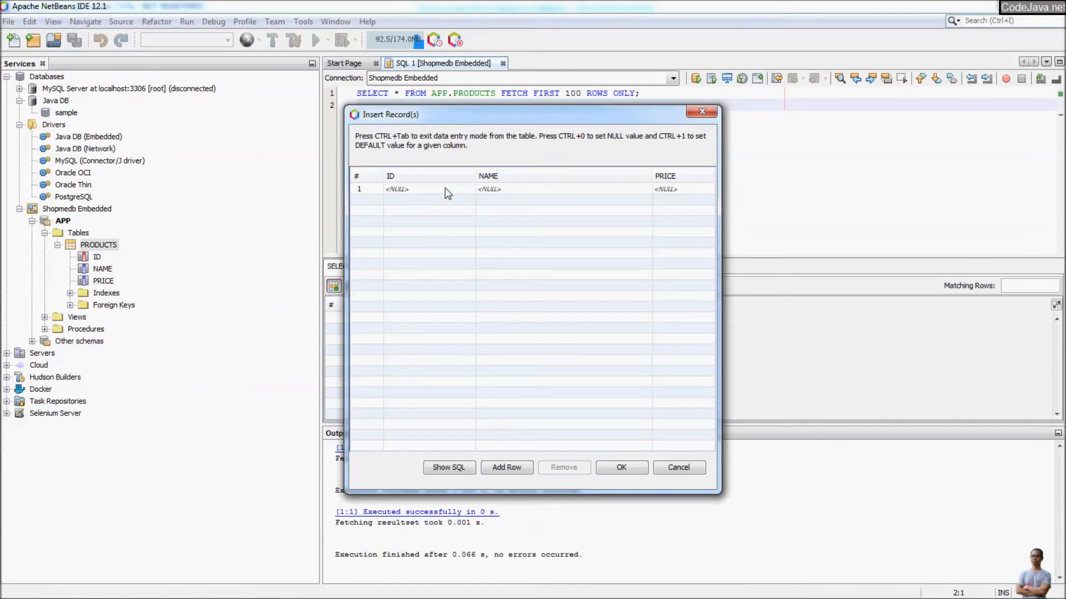
click(446, 188)
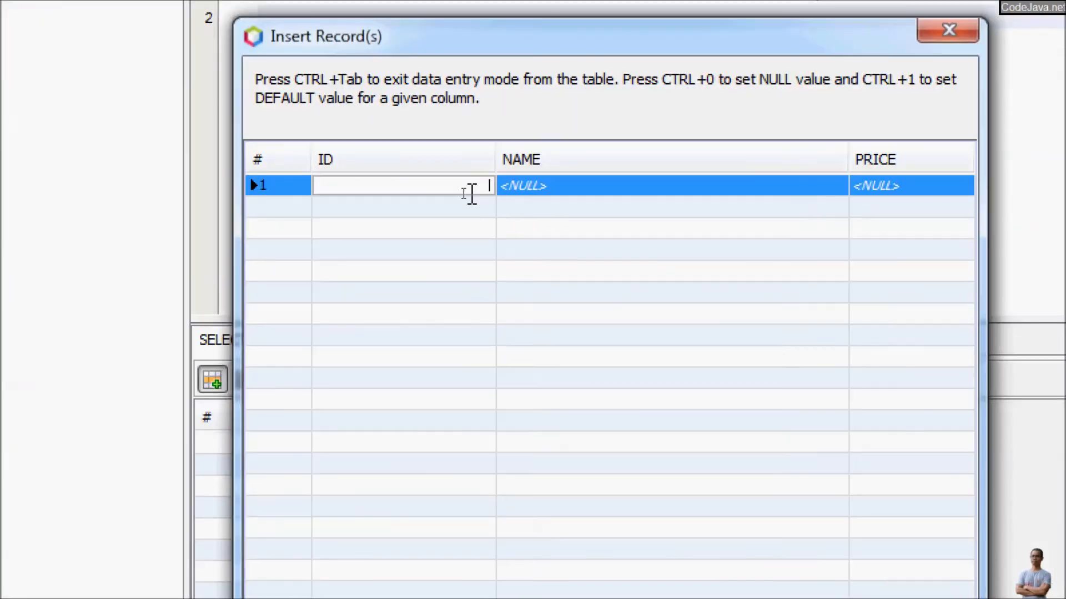
text(1)
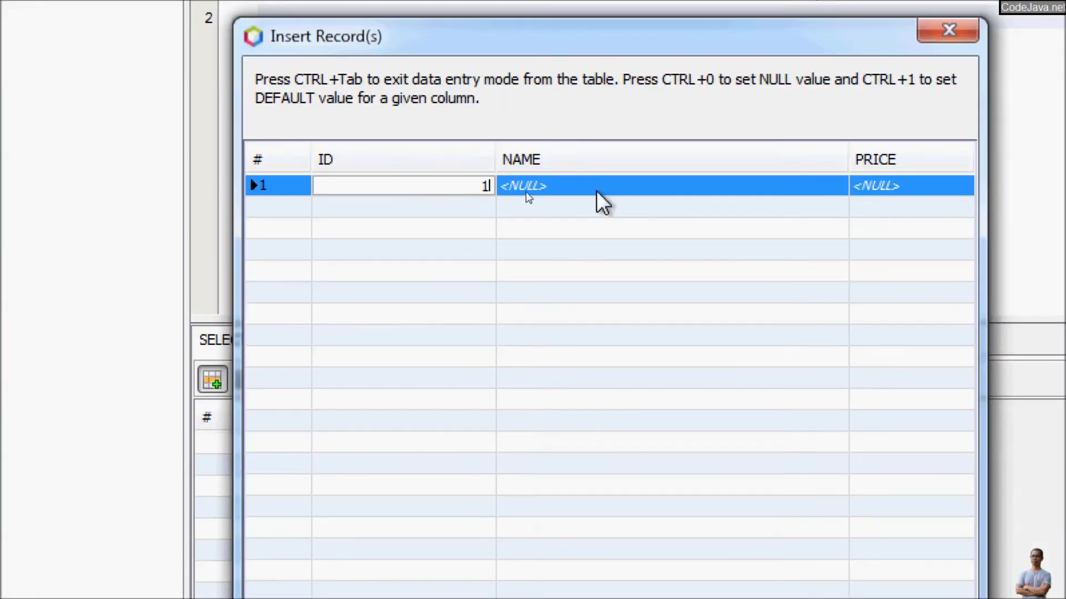
click(525, 191)
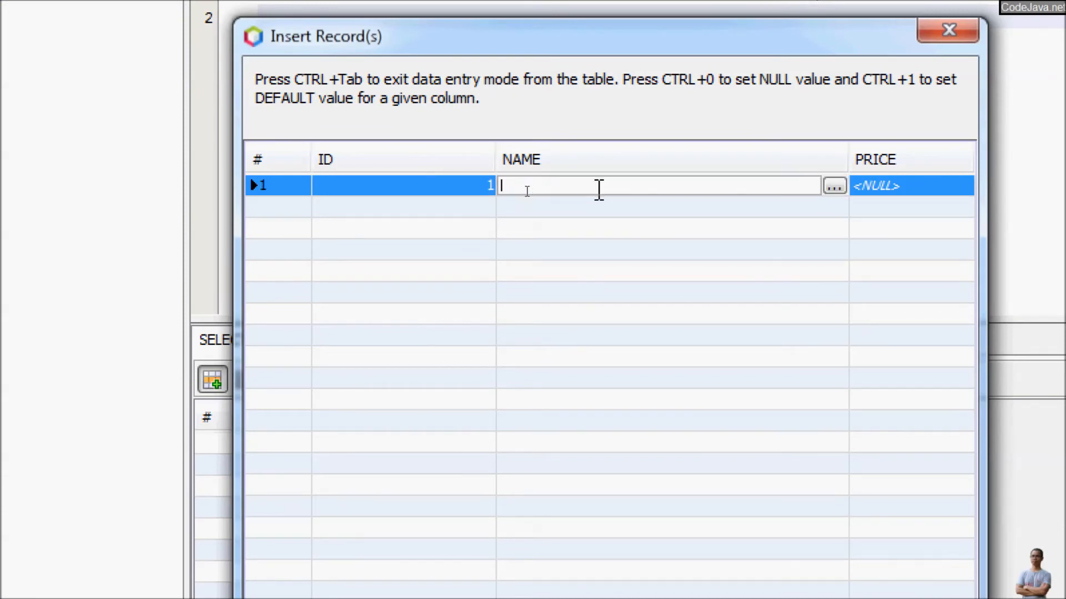
text(iPhone 12)
click(910, 188)
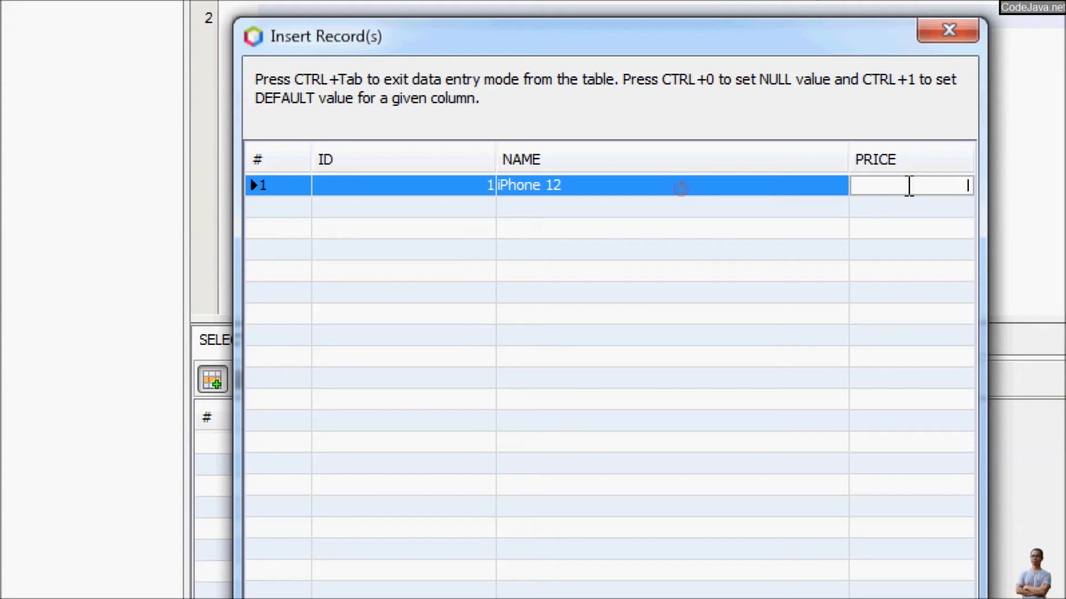
text(1000)
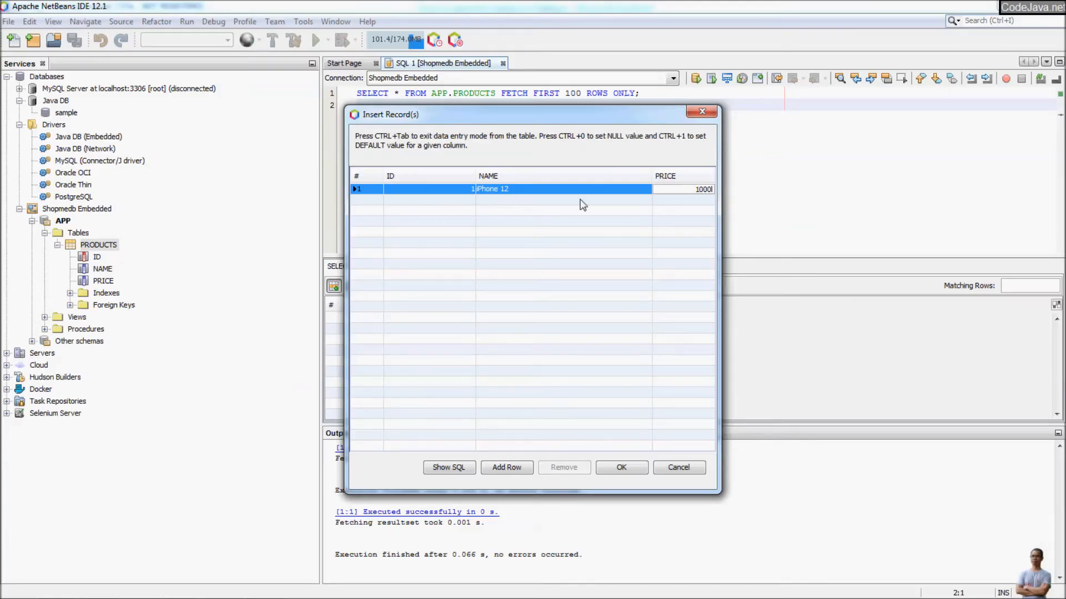
click(621, 467)
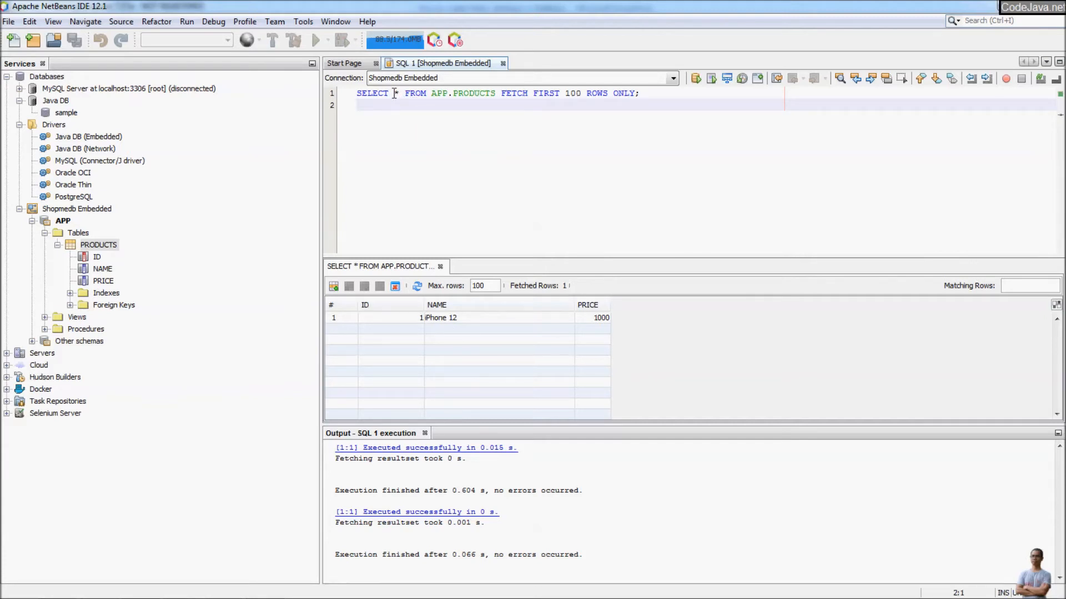
click(655, 94)
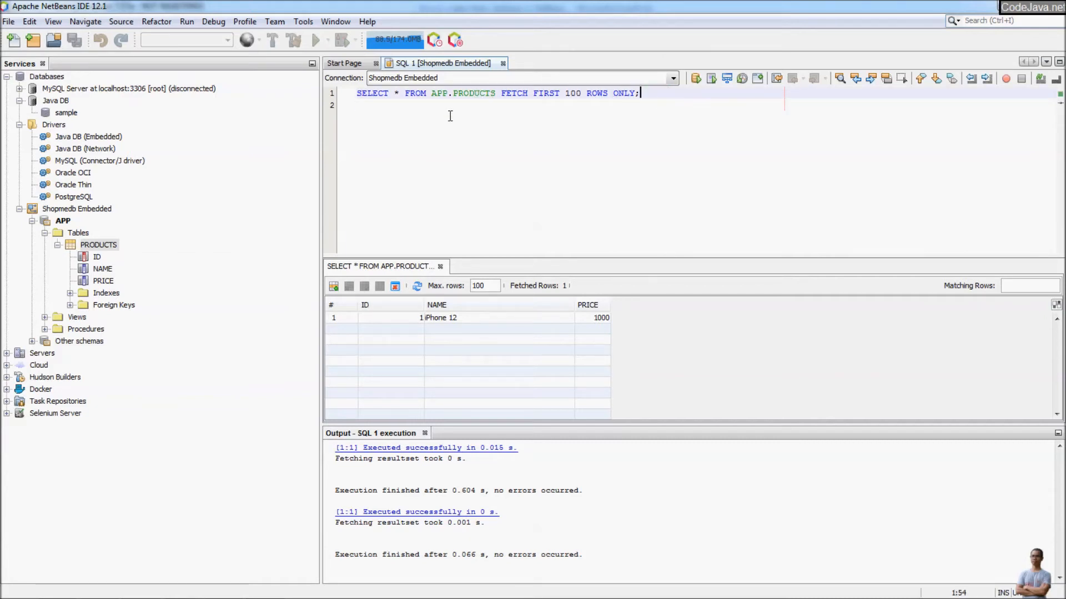
click(530, 127)
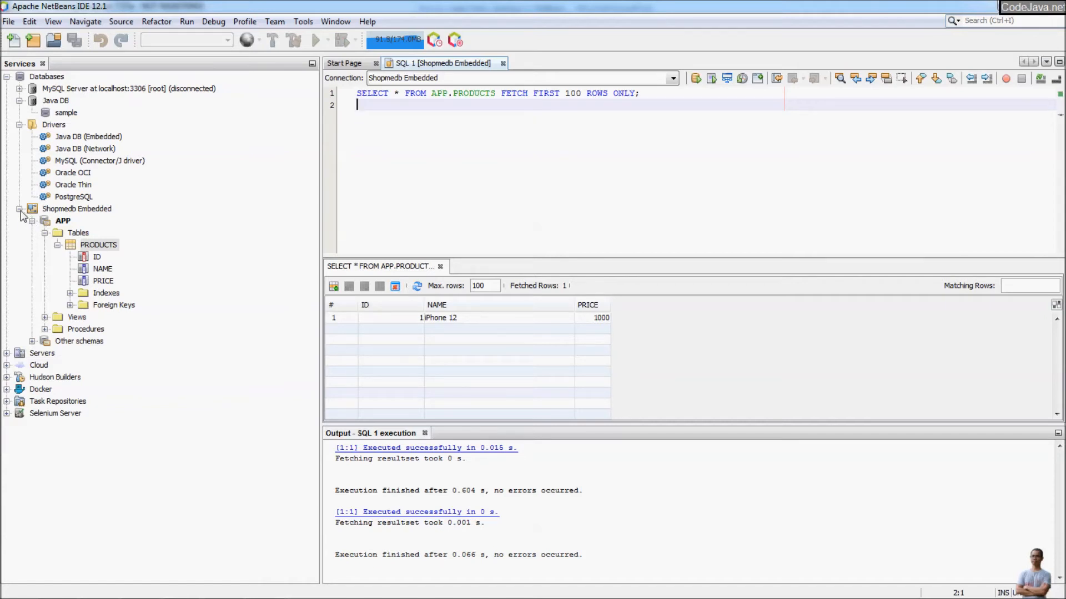
Disconnect Shopmedb Embedded and close the open SQL query tab.
click(84, 211)
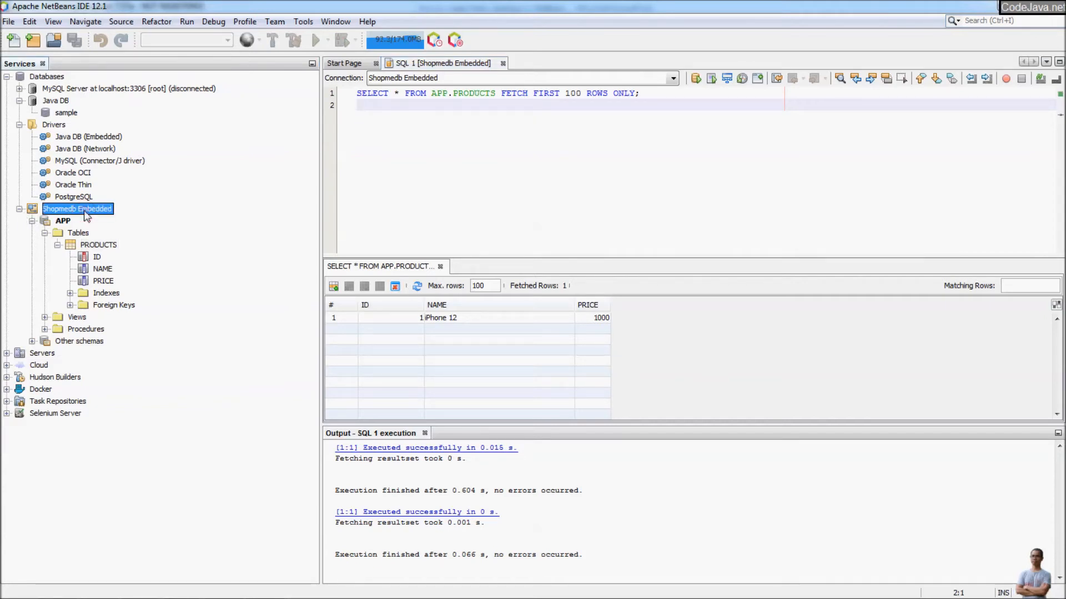
right_click(84, 210)
click(84, 211)
right_click(90, 211)
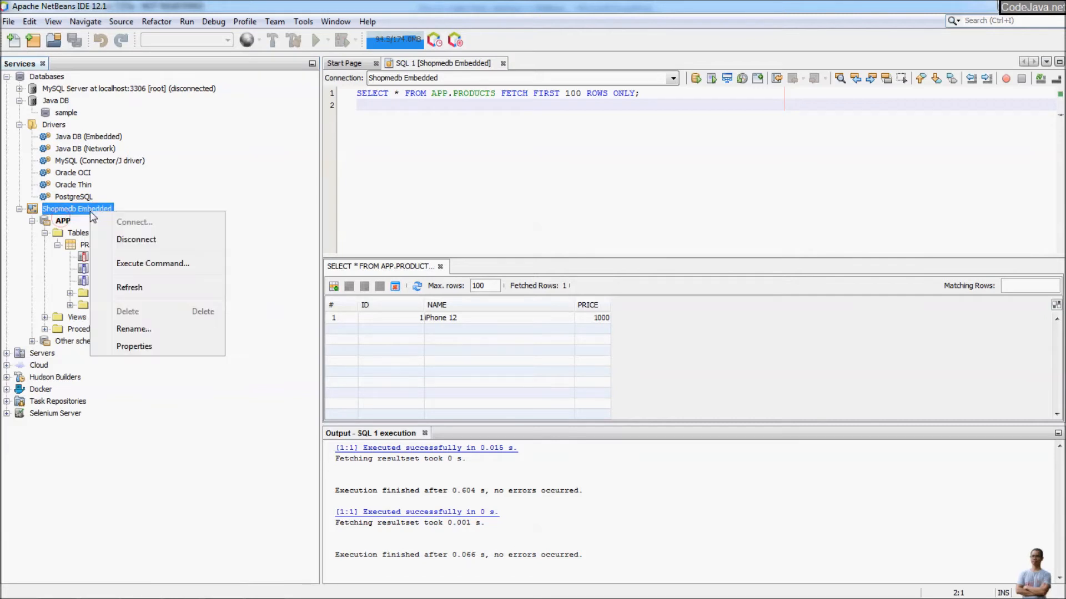
click(149, 238)
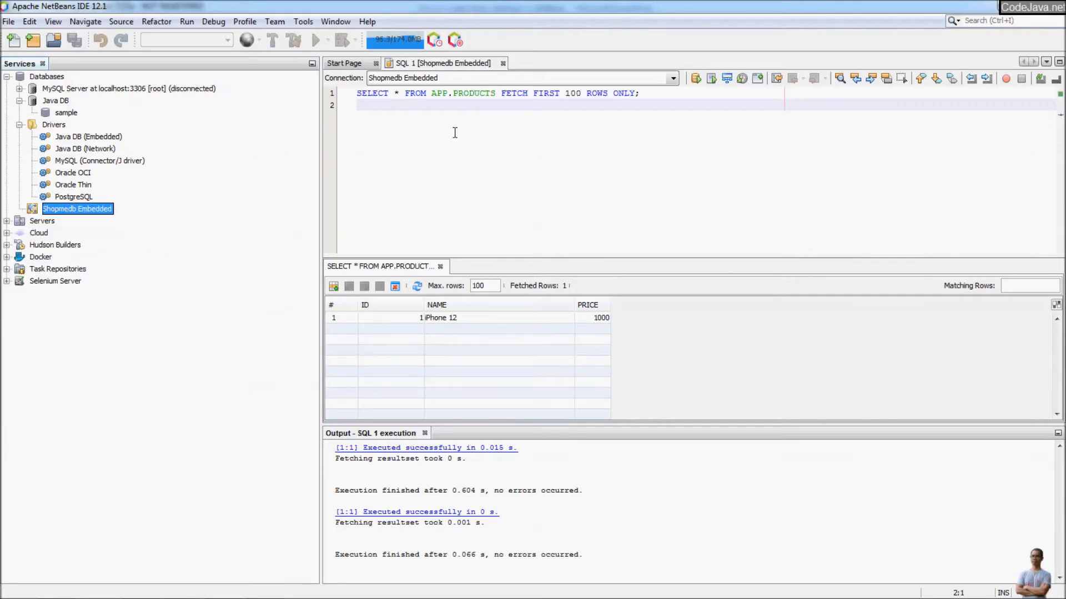
click(503, 63)
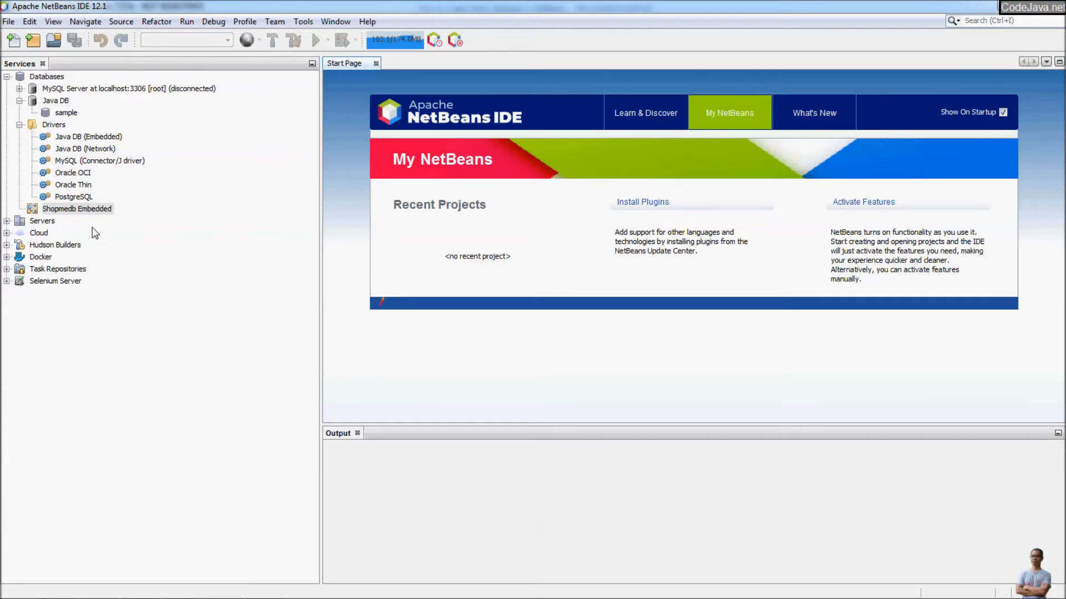
Reconnect Shopmedb Embedded, accepting the blank credentials.
right_click(99, 209)
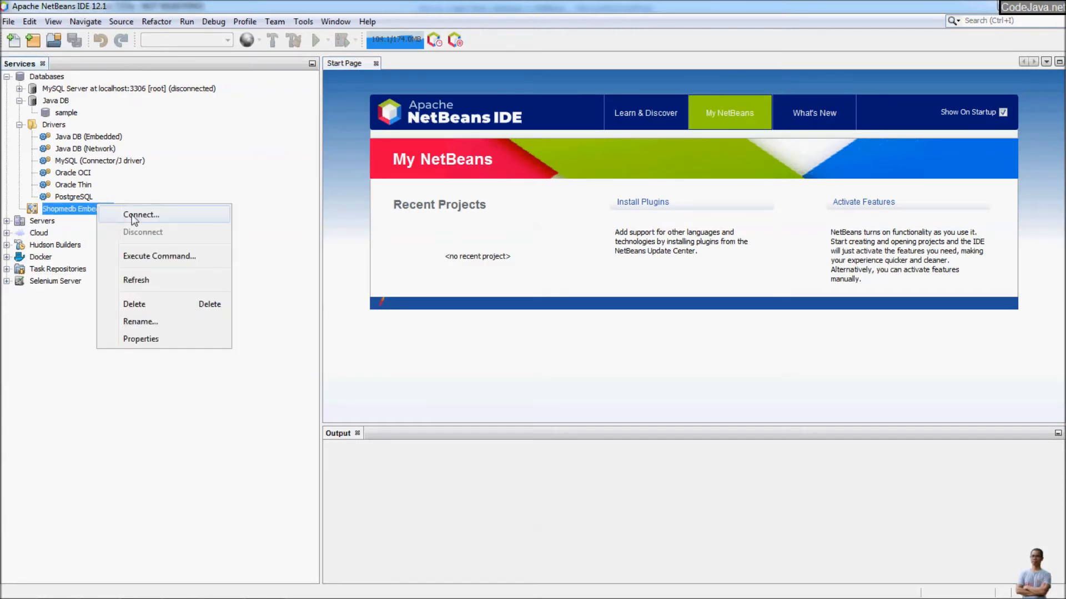
click(137, 217)
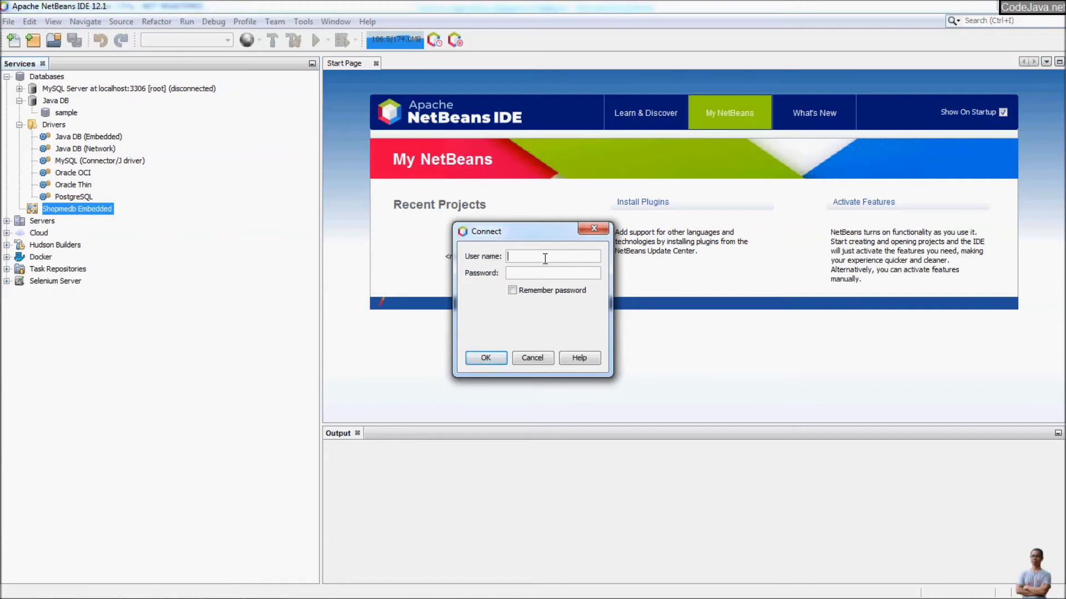
click(486, 358)
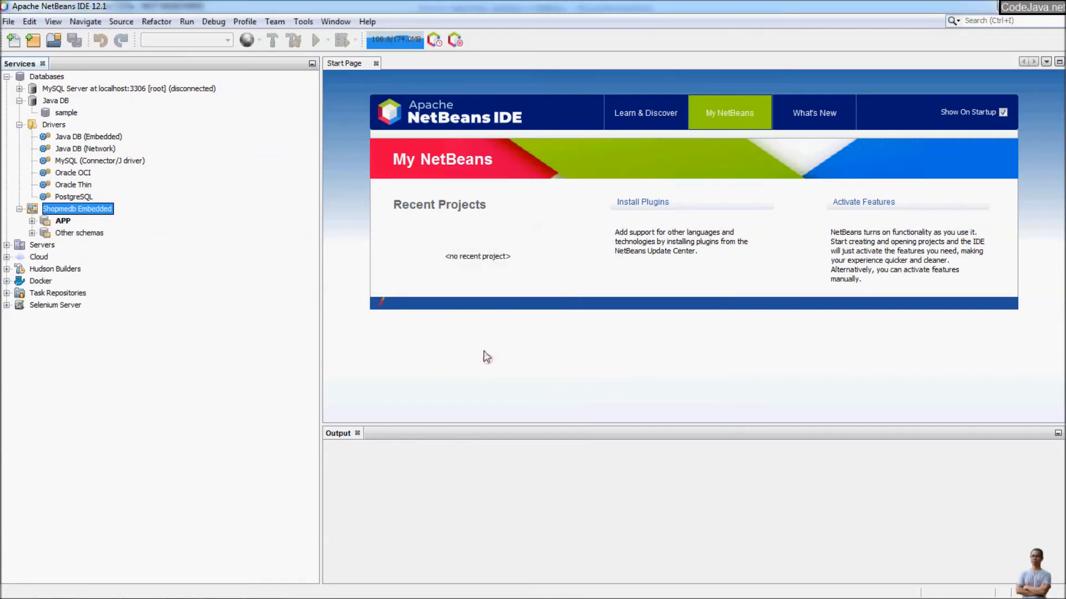
Expand APP > Tables > PRODUCTS and run its View Data query to see the iPhone 12 row.
click(32, 220)
click(45, 234)
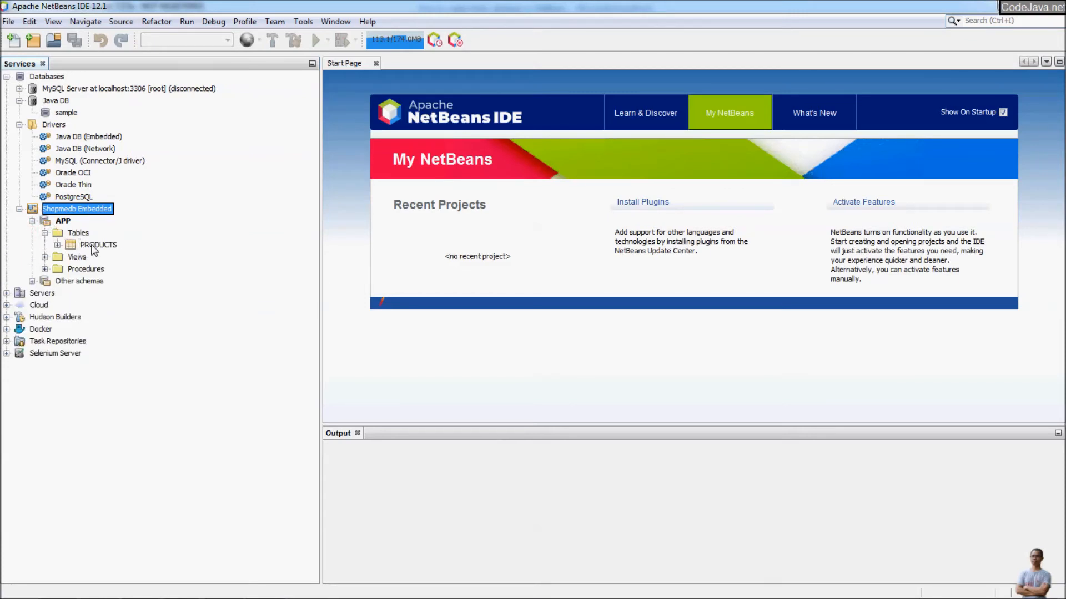
double_click(95, 245)
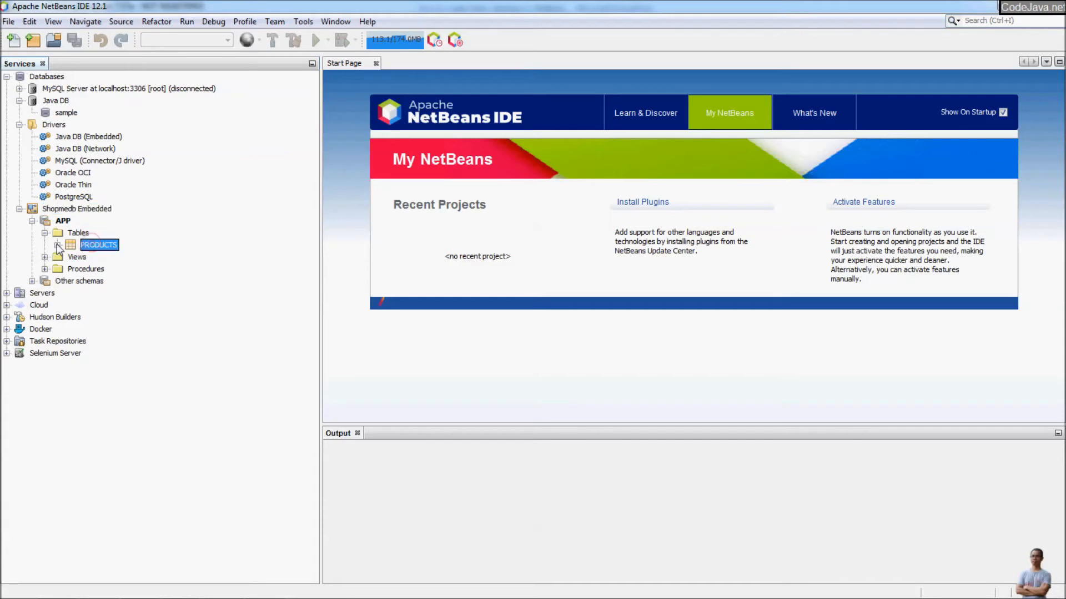
right_click(97, 253)
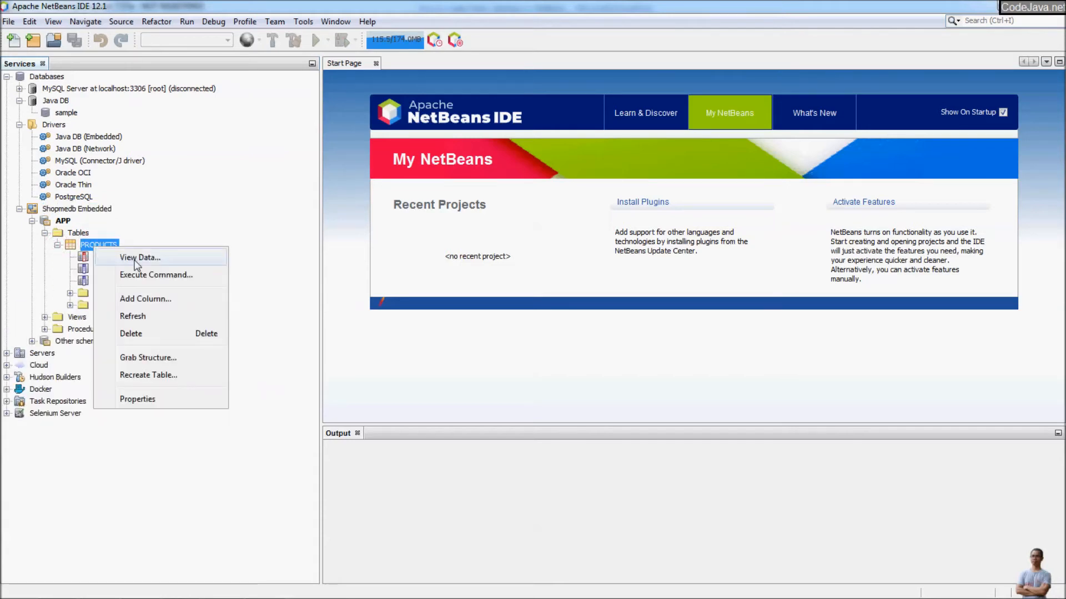
click(136, 258)
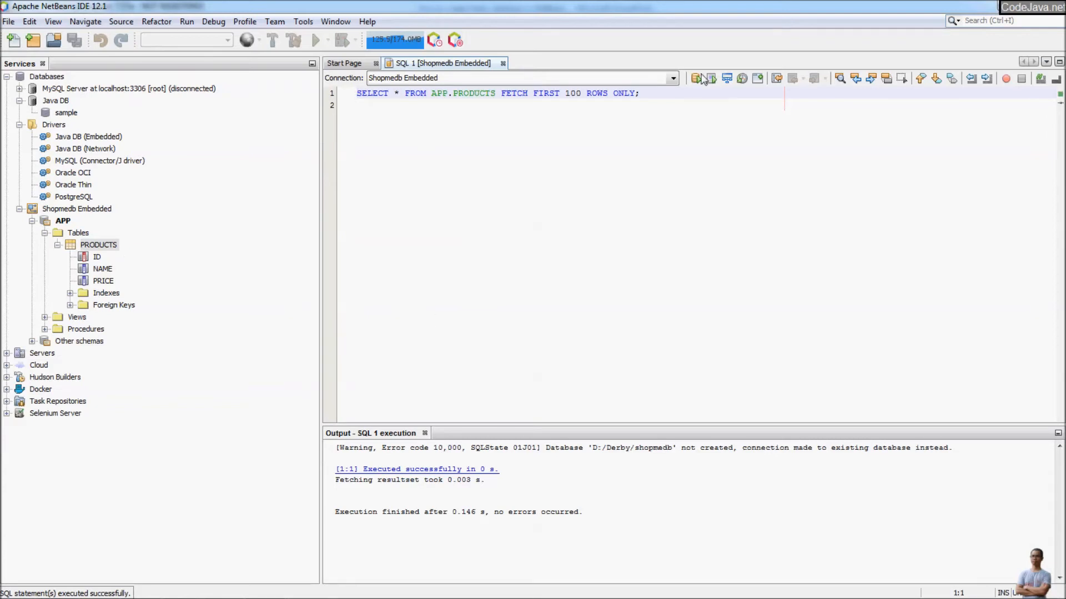
click(480, 93)
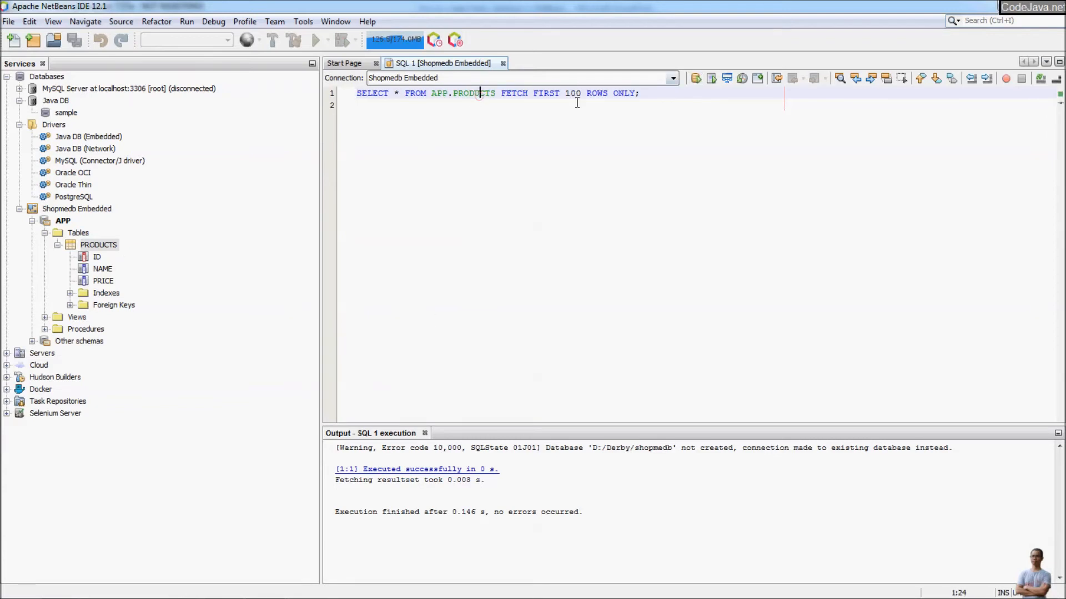
click(696, 79)
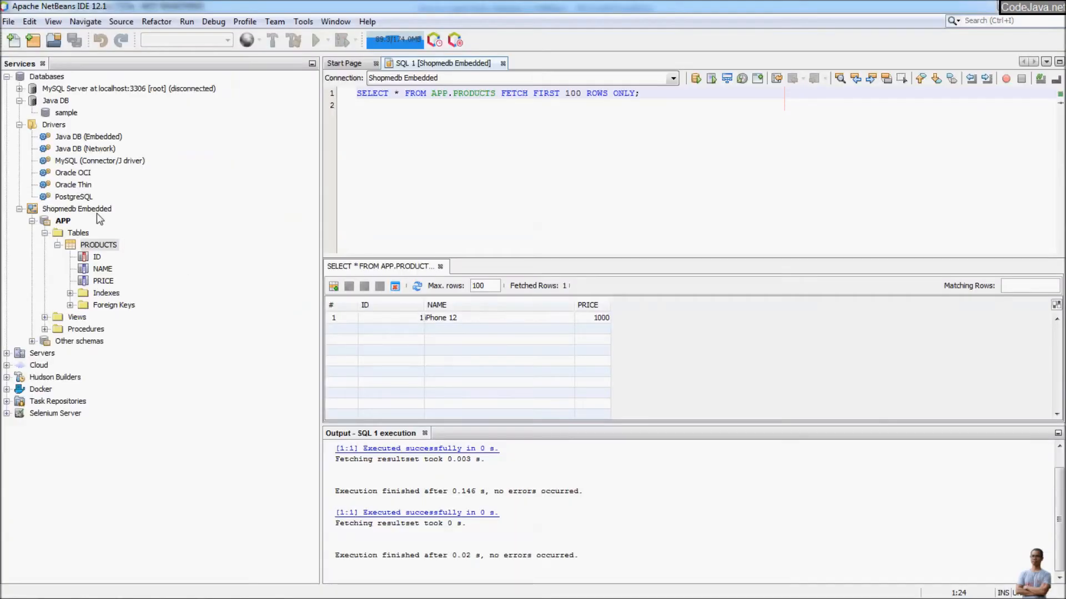
Disconnect Shopmedb Embedded again and close the SQL 1 tab.
right_click(99, 209)
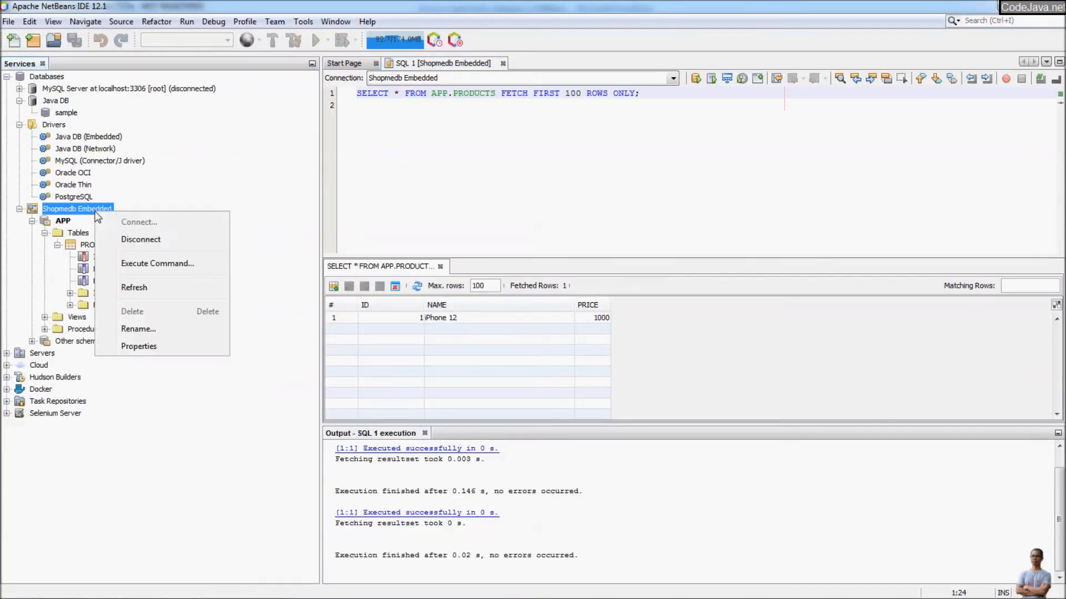
click(141, 239)
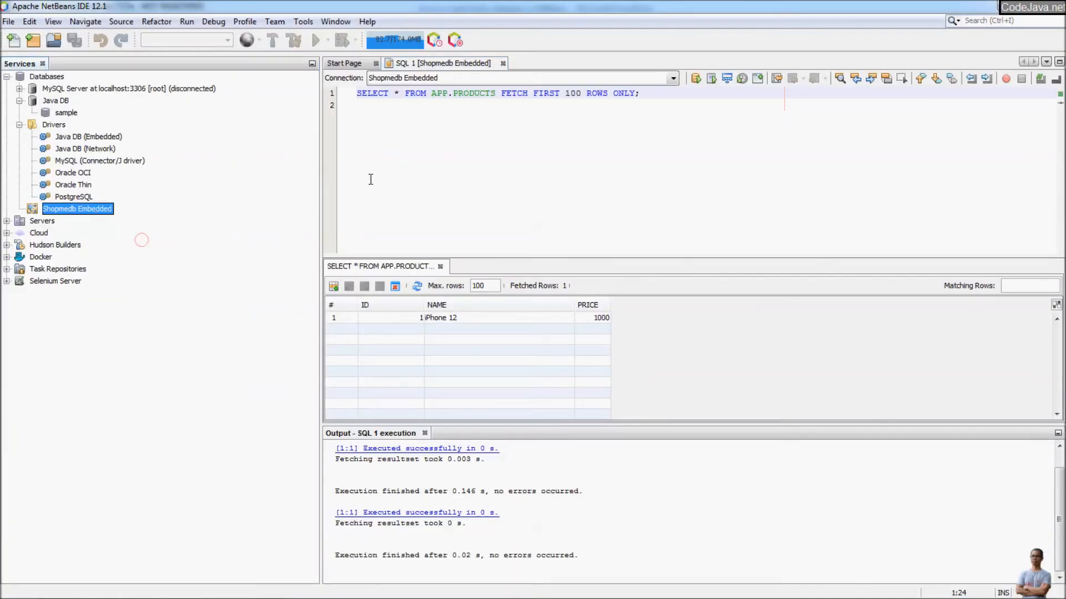
click(503, 63)
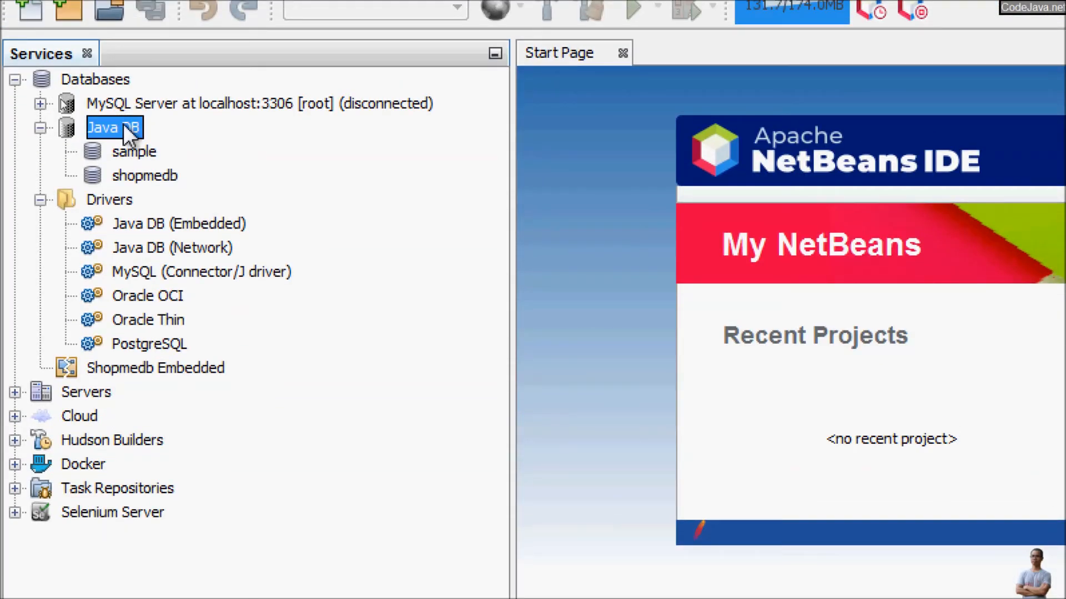
Start the Java DB server, enlarge the output showing Java launcher help, and open Java DB Properties.
right_click(131, 132)
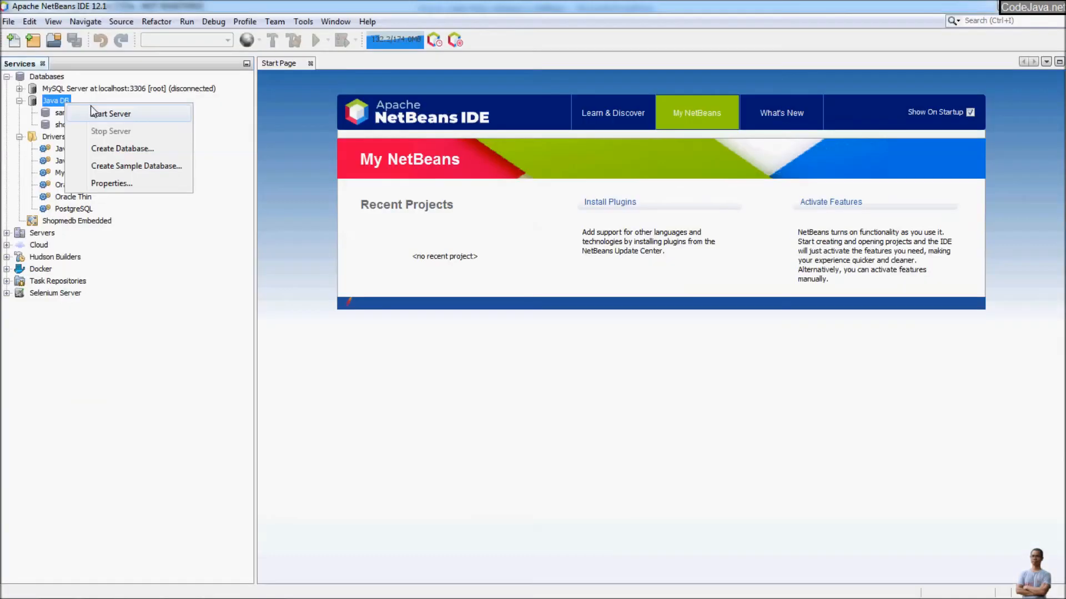
click(188, 145)
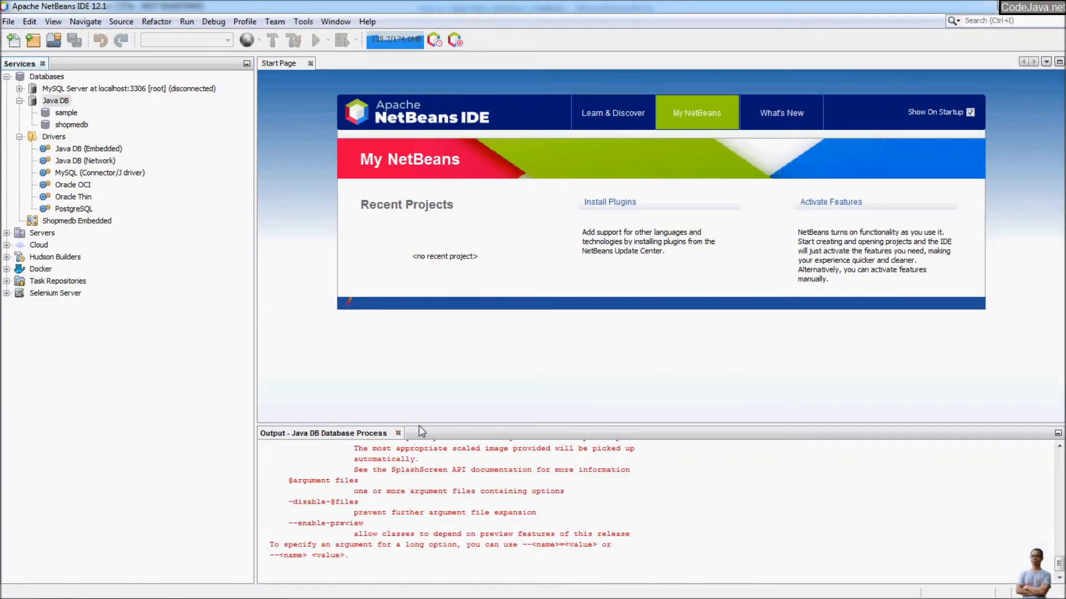
drag(420, 426, 421, 373)
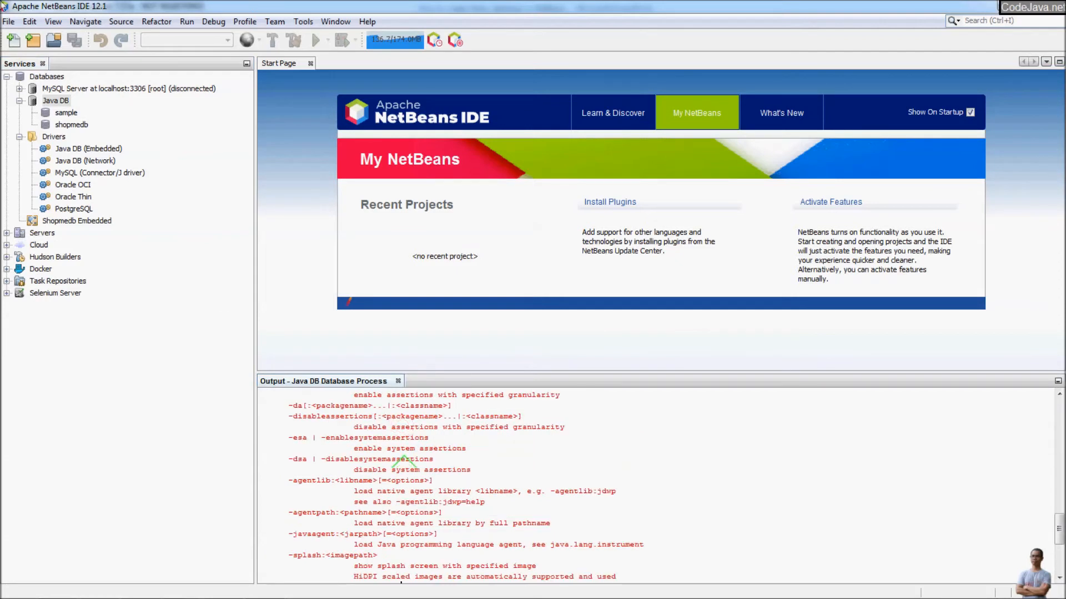
right_click(56, 101)
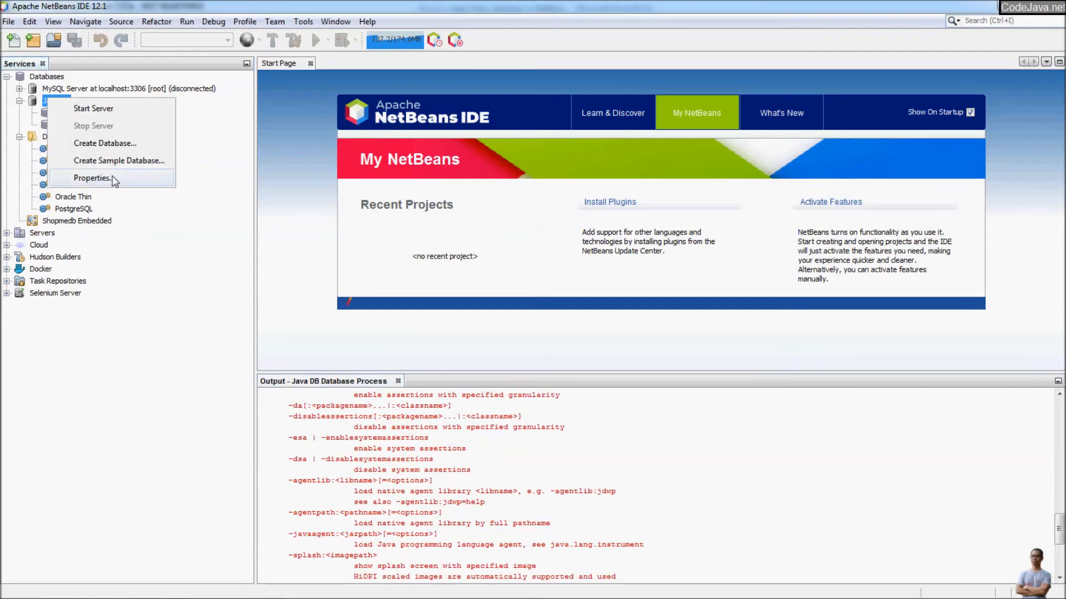
click(114, 176)
Remove the trailing backslash so the Java DB Database Location reads D:\Derby.
click(508, 286)
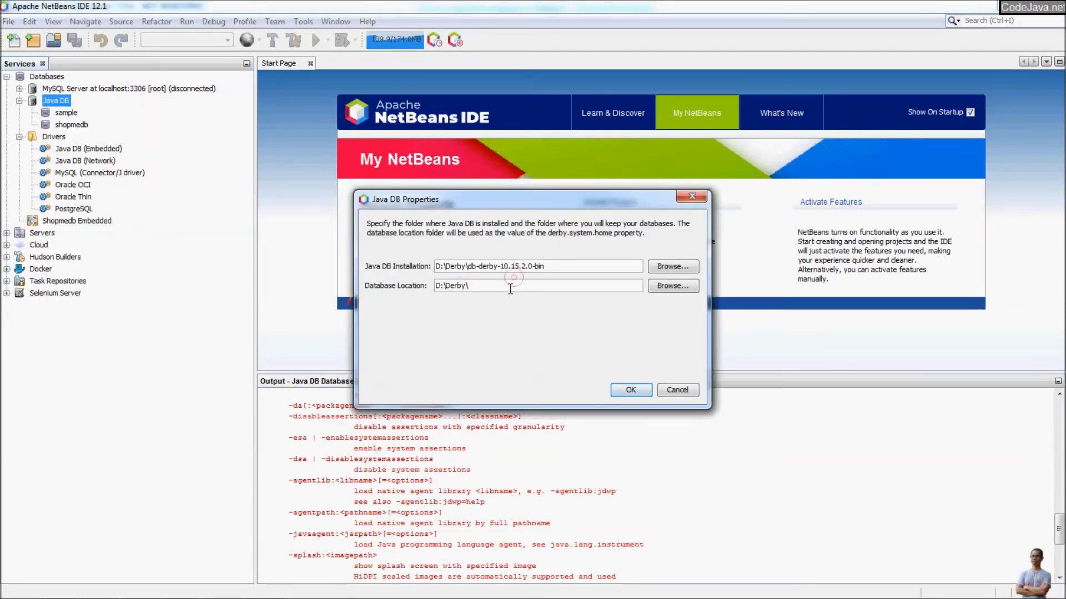
key(BackSpace)
click(631, 390)
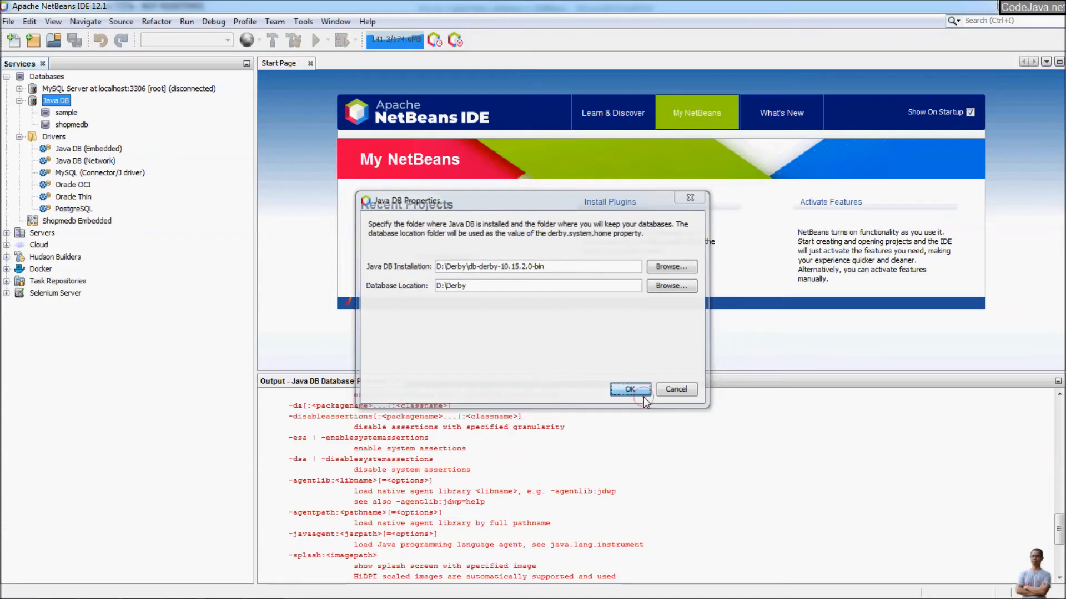
Start the Java DB server again so Derby accepts connections on port 1527.
right_click(64, 100)
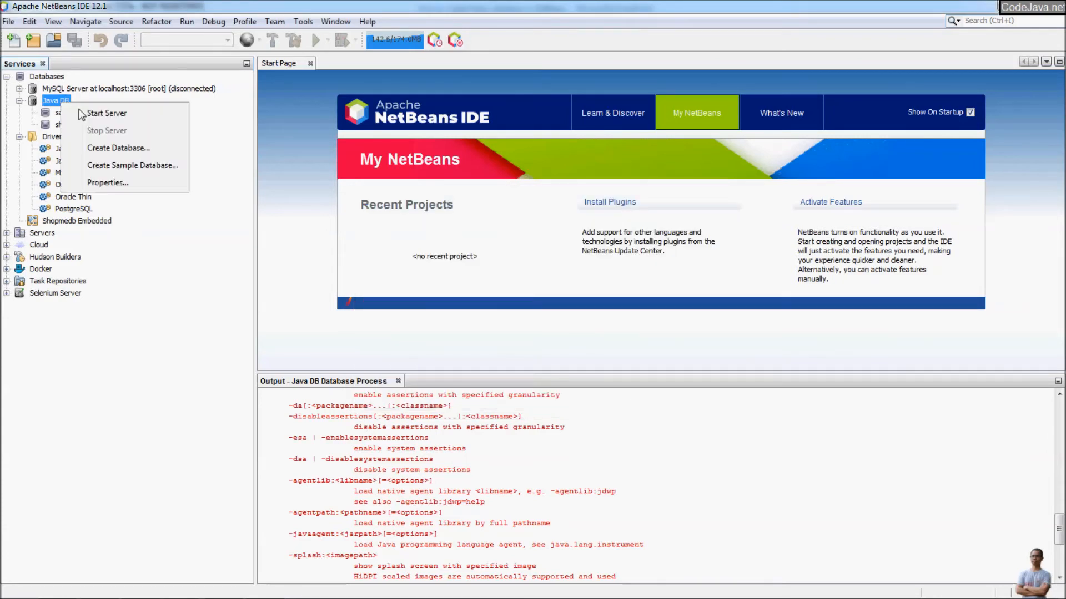
click(81, 114)
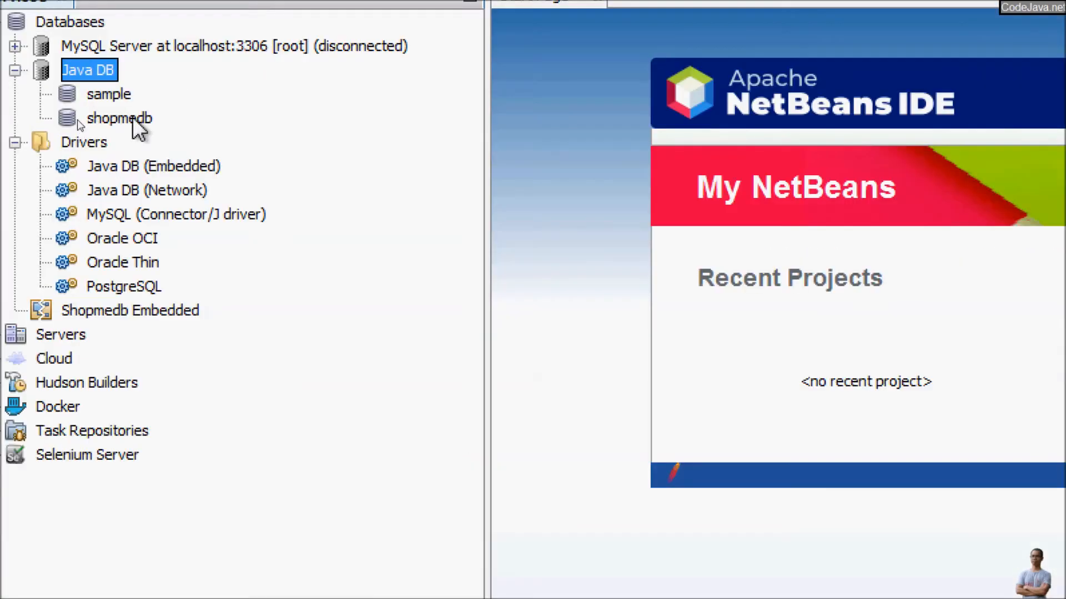
click(134, 119)
click(105, 72)
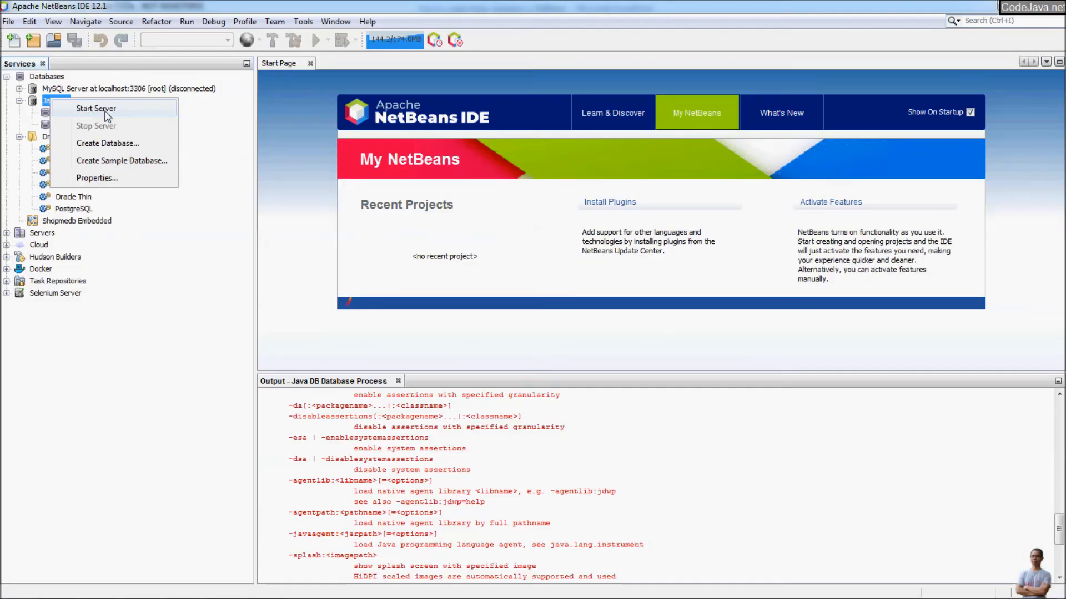
click(213, 102)
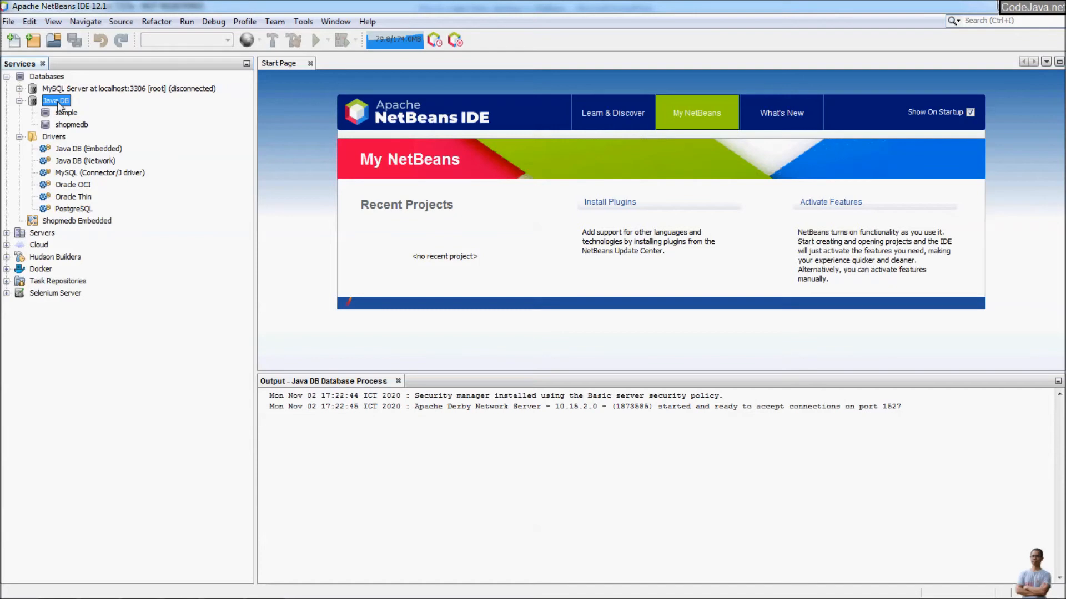
Review the Java DB properties without changes and return to the server output.
right_click(61, 106)
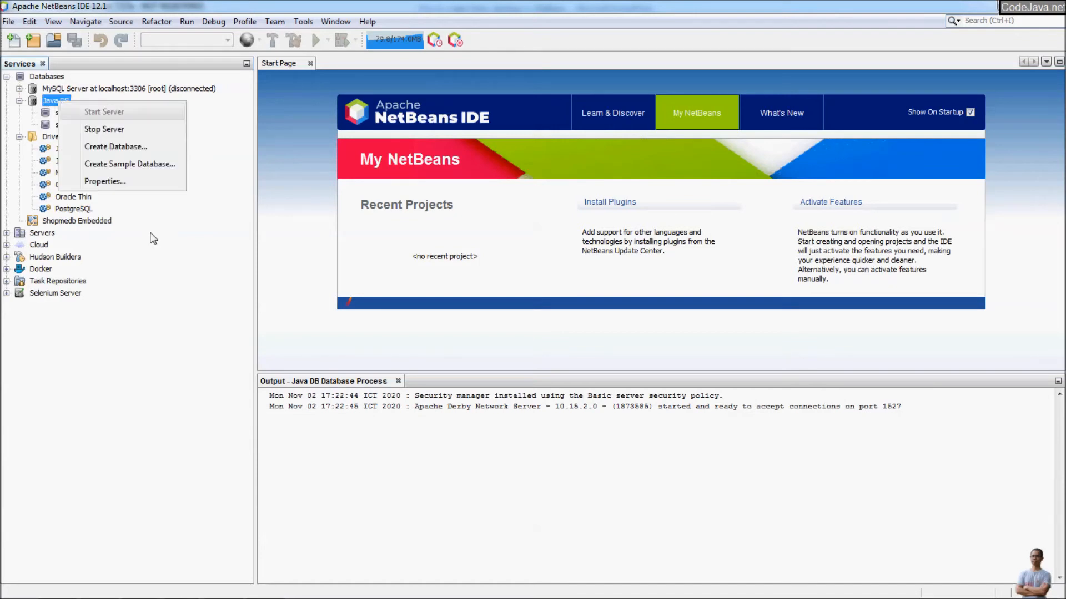
click(119, 181)
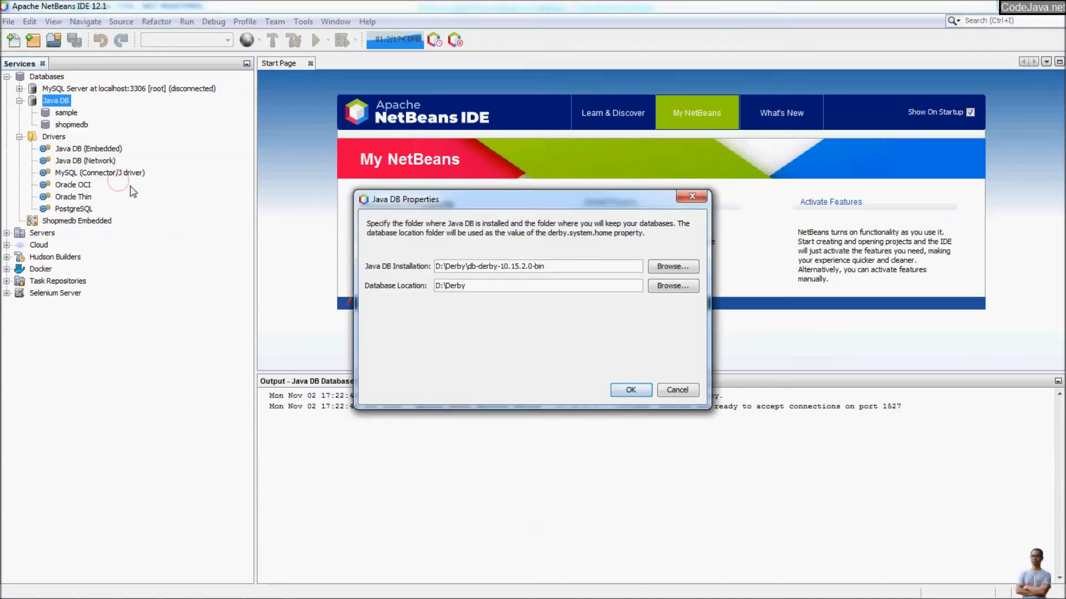
drag(502, 283, 379, 258)
drag(487, 281, 410, 272)
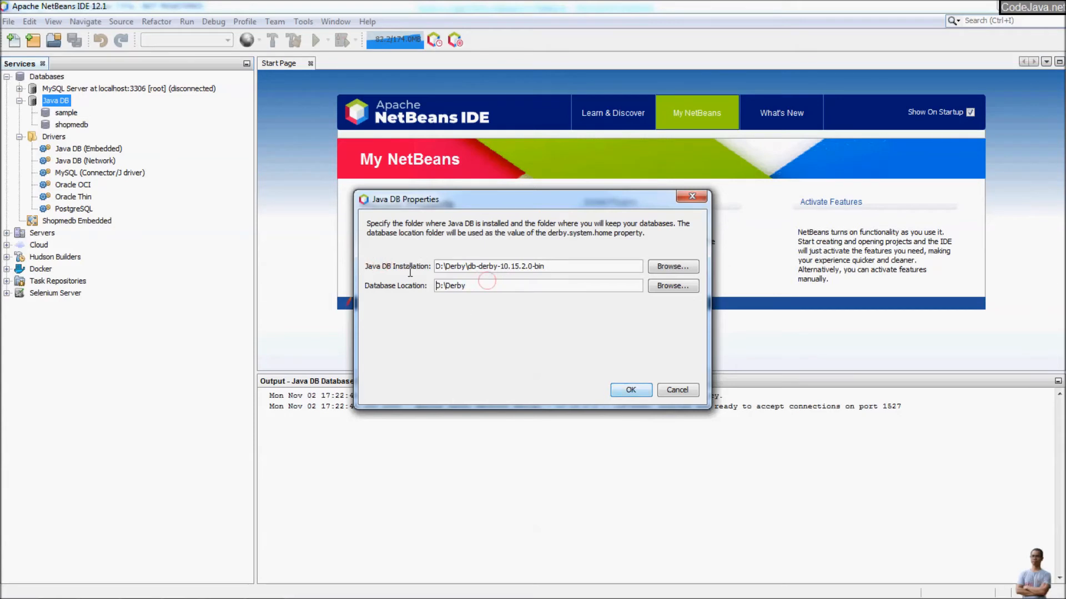
click(676, 390)
click(483, 426)
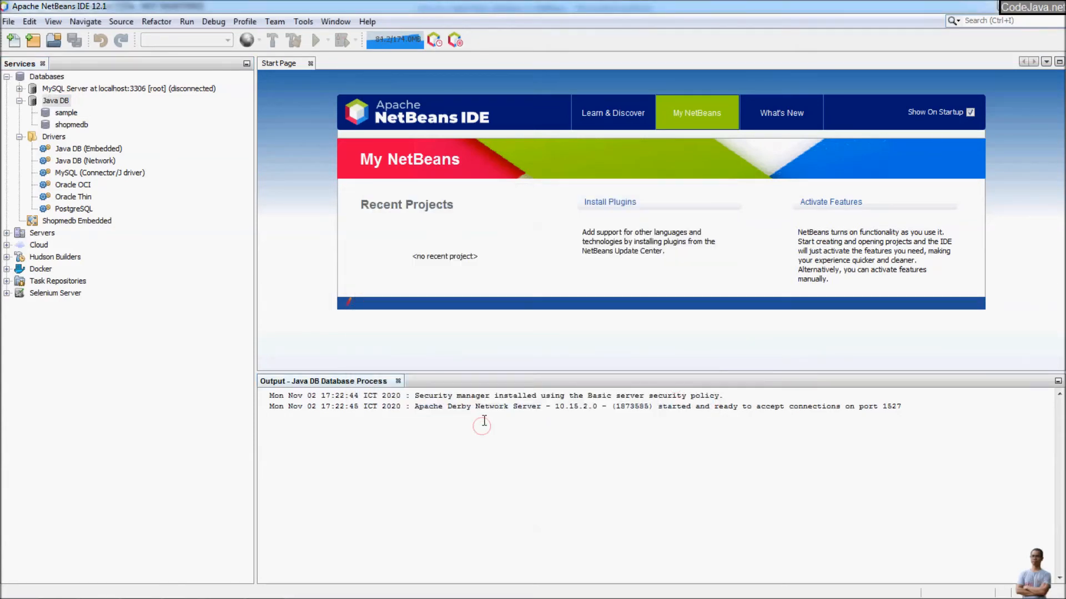
Check the server output for Derby version 10.15.2.0 and port 1527.
ctrl+scroll(519, 440, up, 2)
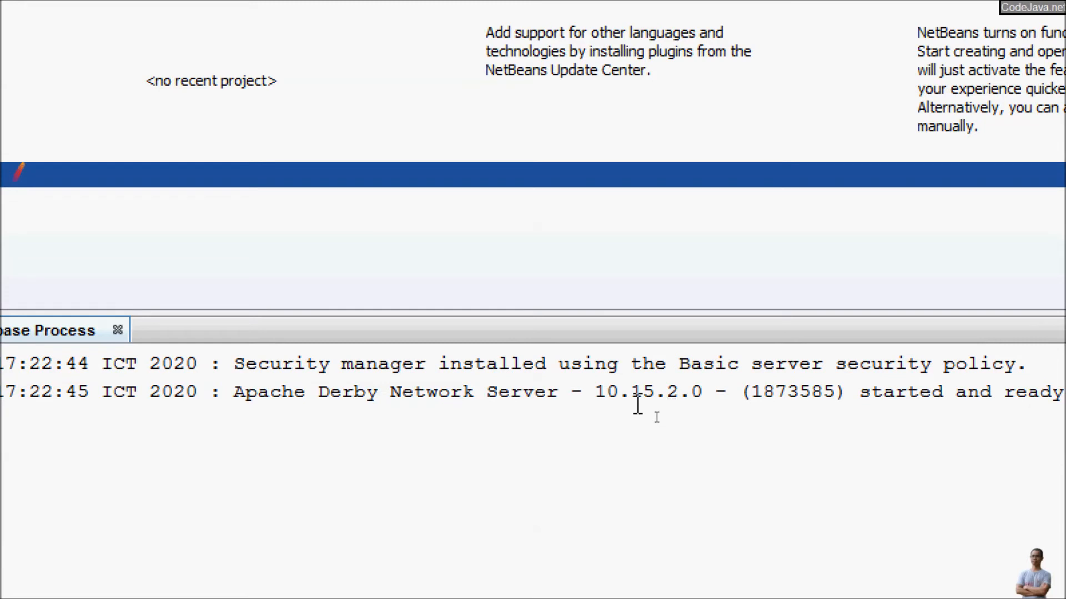
click(581, 392)
drag(581, 392, 704, 392)
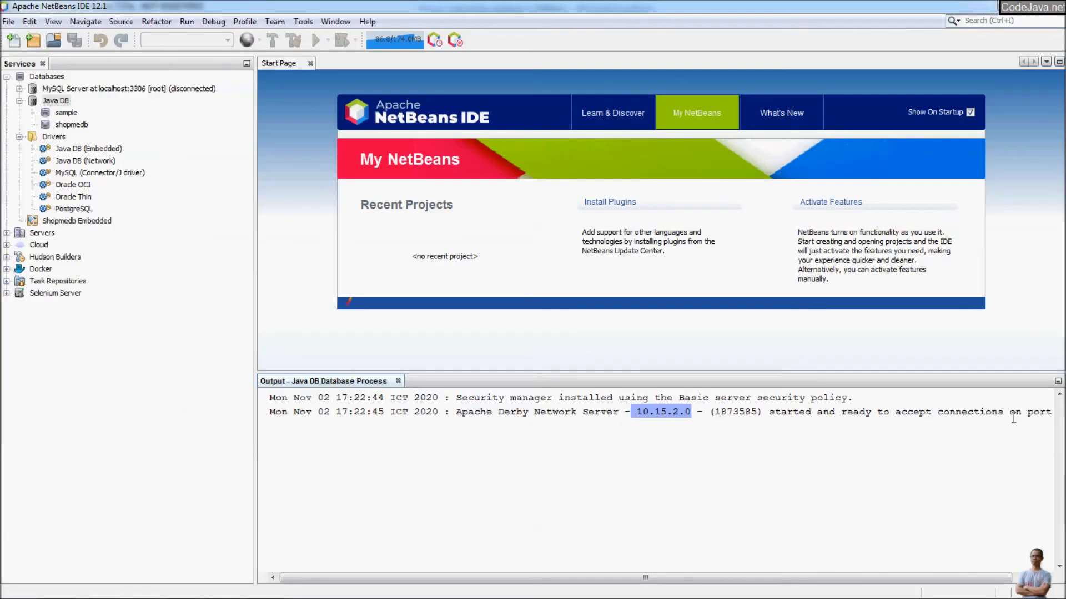
drag(842, 575, 1053, 560)
drag(1020, 412, 1060, 408)
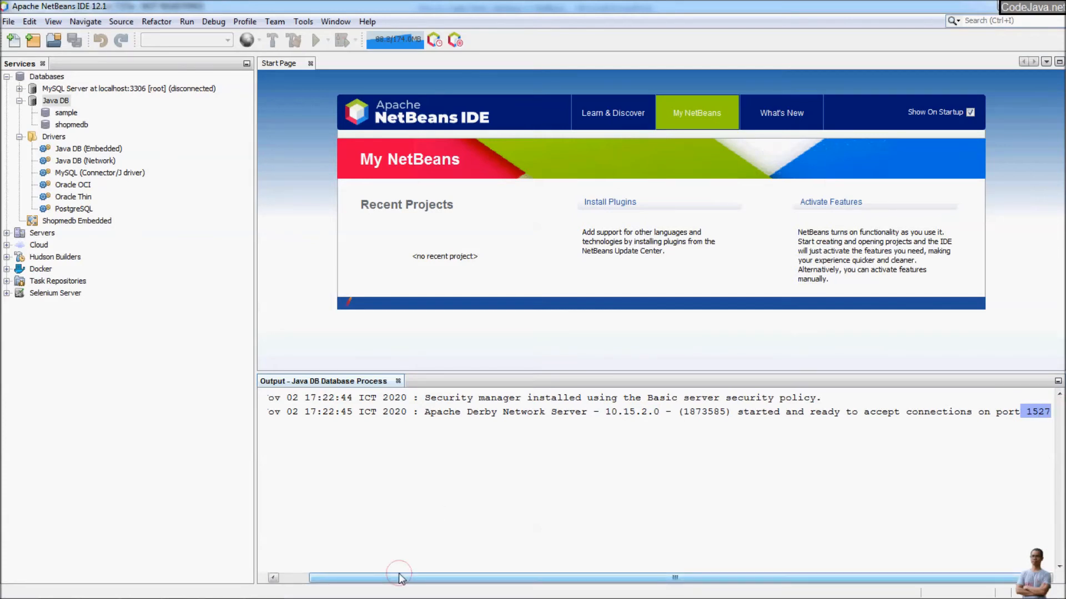
drag(405, 577, 231, 565)
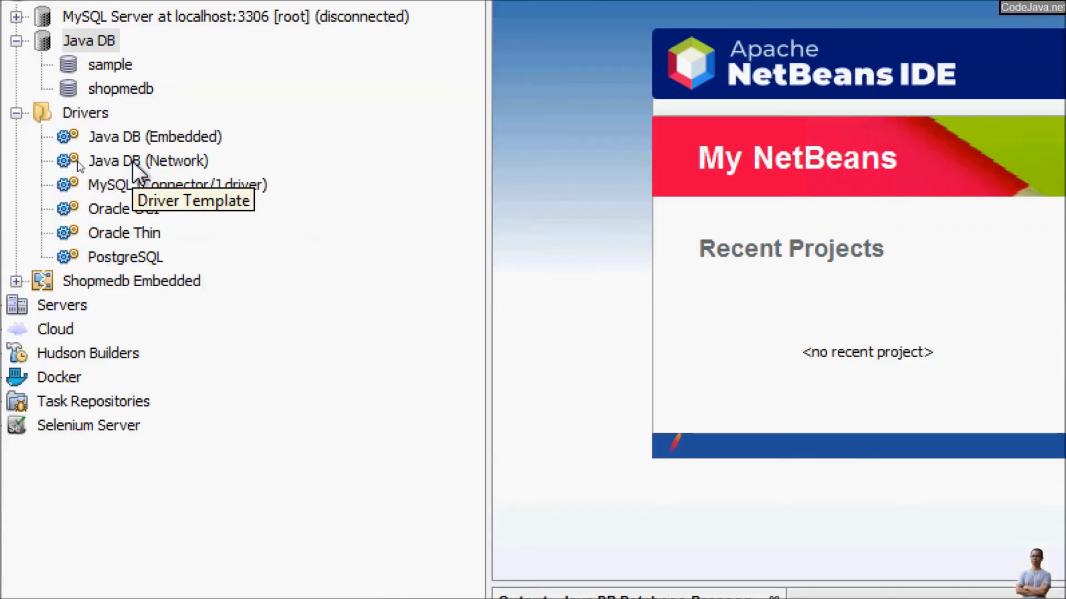
Open Customize for the Java DB (Network) driver under Drivers.
click(79, 162)
right_click(191, 163)
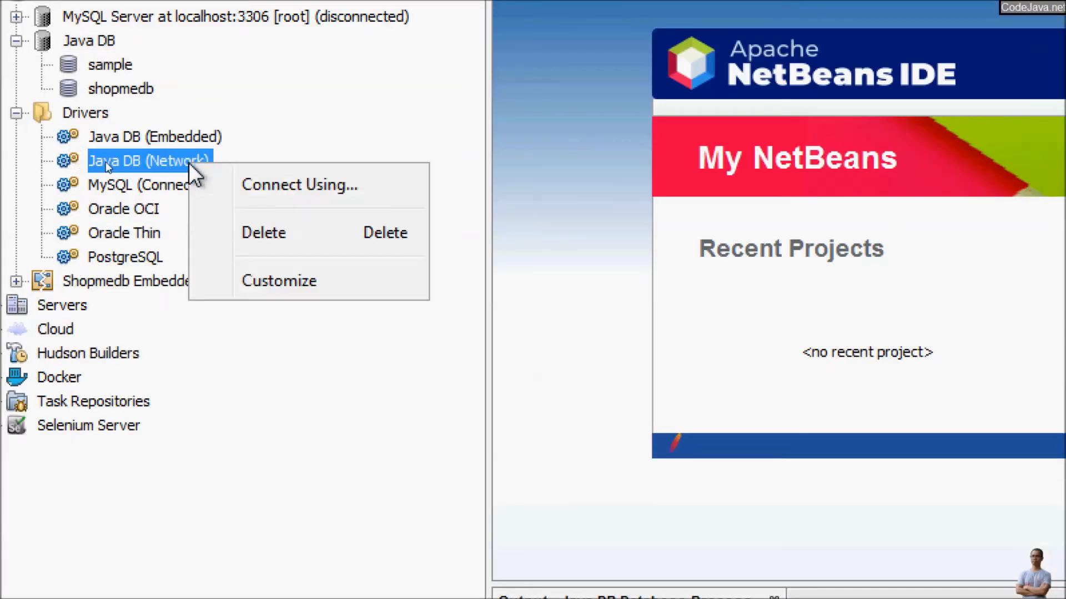
click(301, 295)
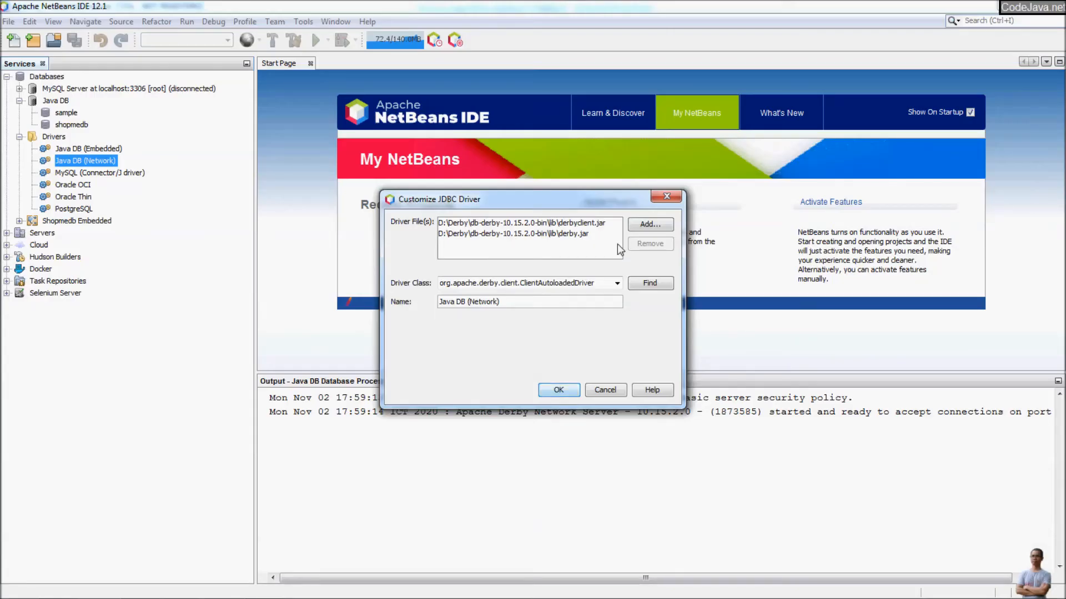
Replace derby.jar with derbyshared.jar in the Java DB (Network) driver files.
drag(564, 201, 503, 206)
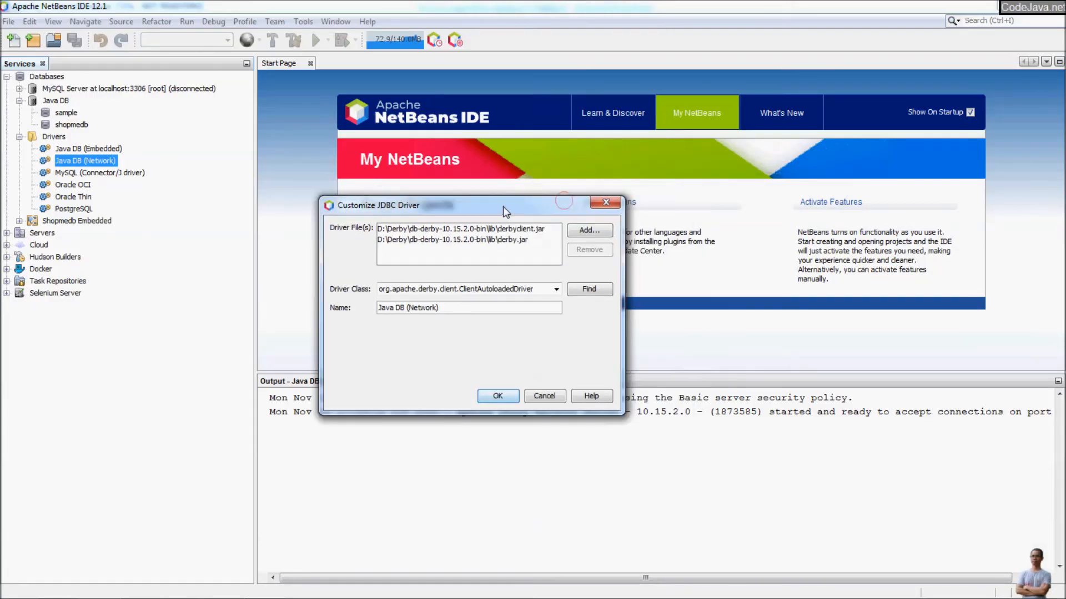
click(502, 243)
click(591, 247)
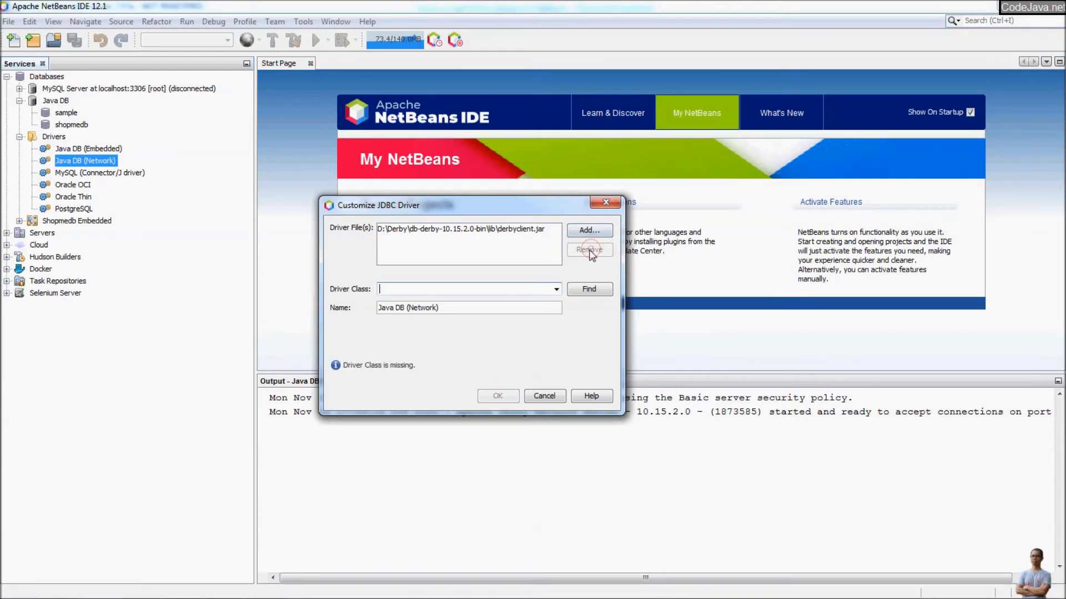
click(588, 234)
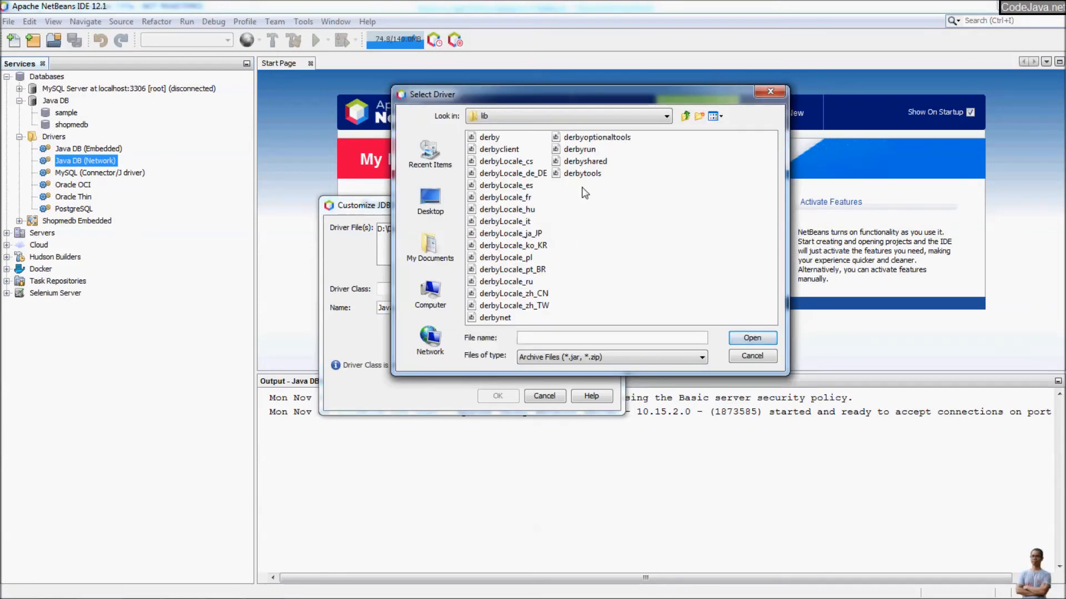
double_click(582, 162)
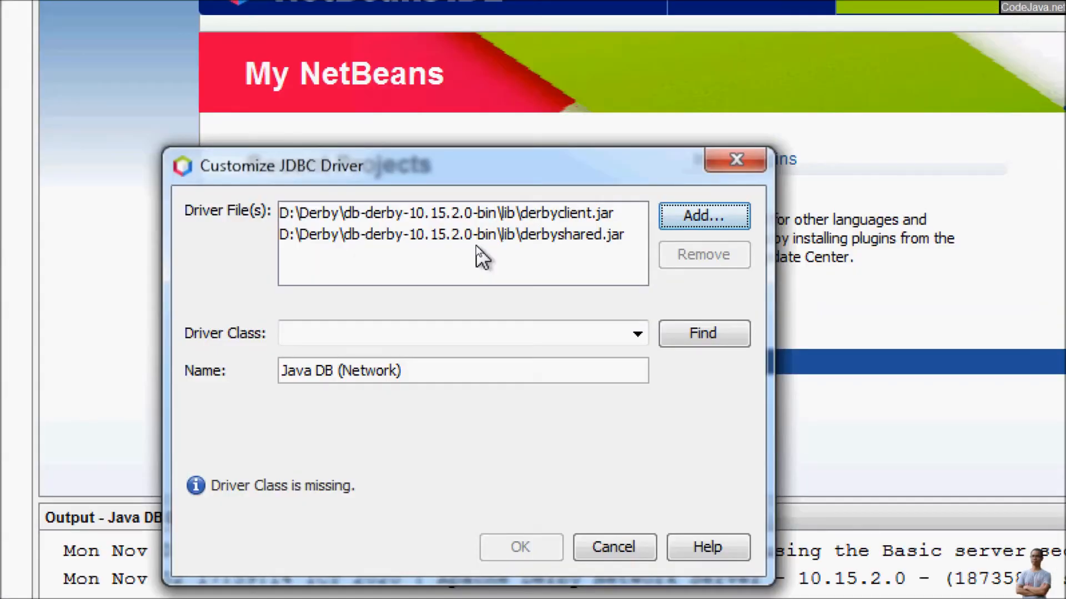
Detect the org.apache.derby.client.ClientAutoloadedDriver class and save the driver settings.
drag(331, 174, 338, 133)
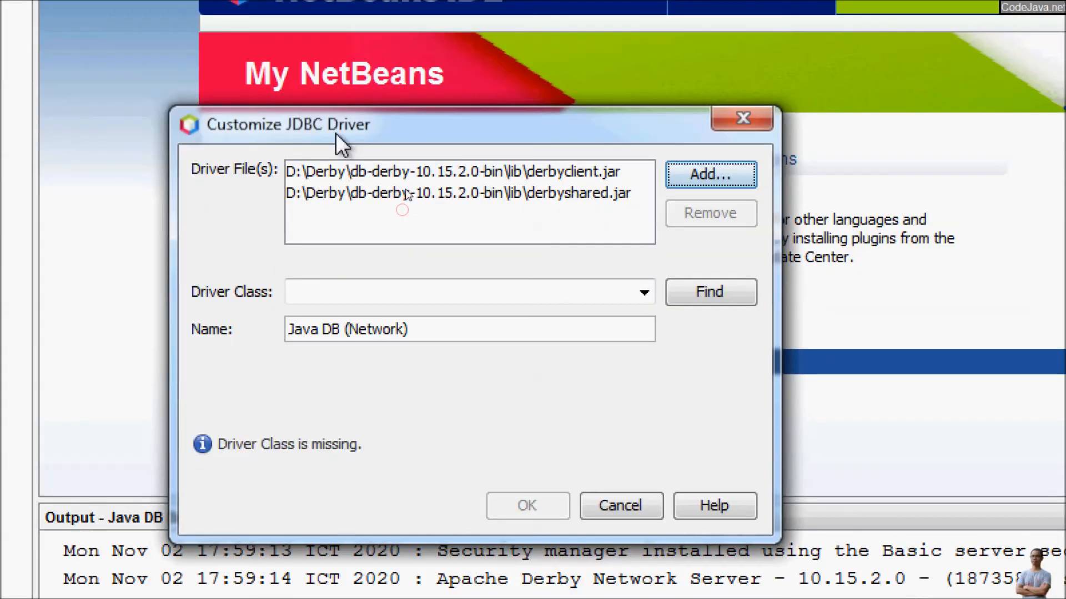
click(567, 173)
click(538, 202)
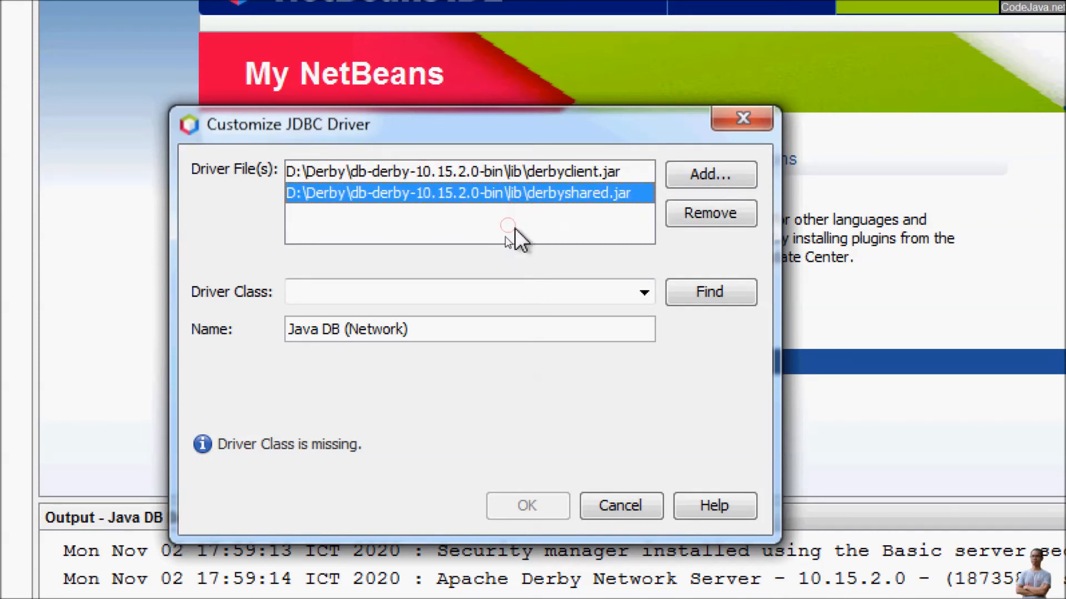
click(711, 295)
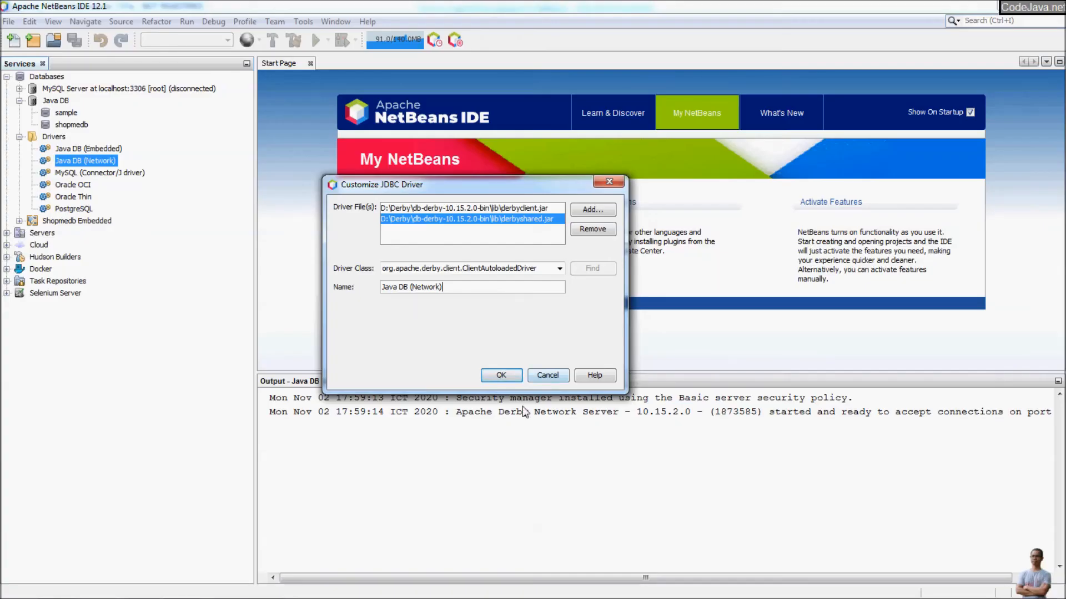
click(527, 505)
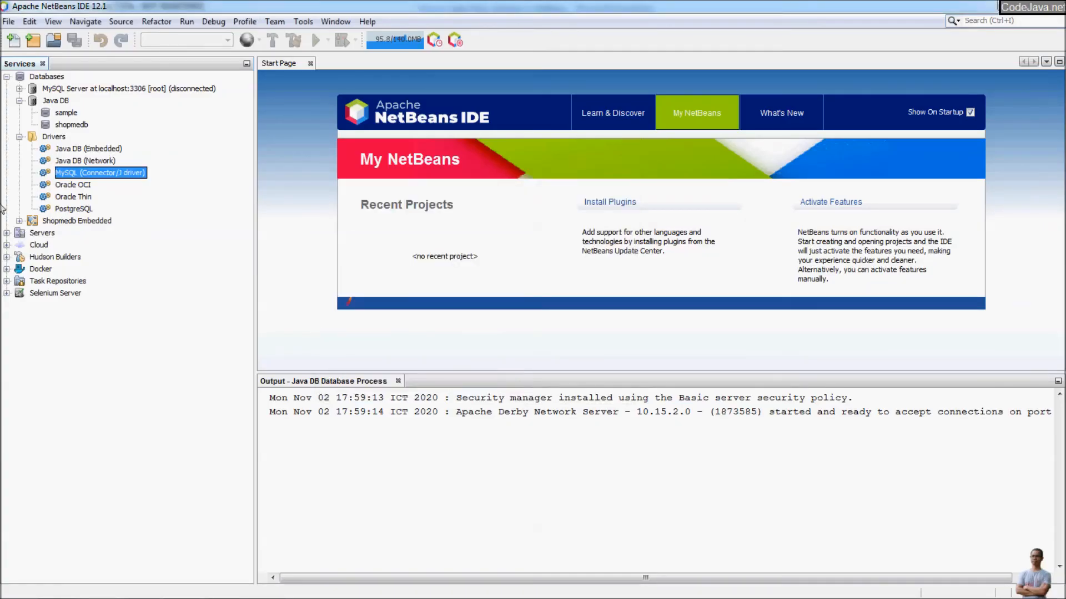
Start a new database connection using the Java DB (Network) driver.
right_click(28, 80)
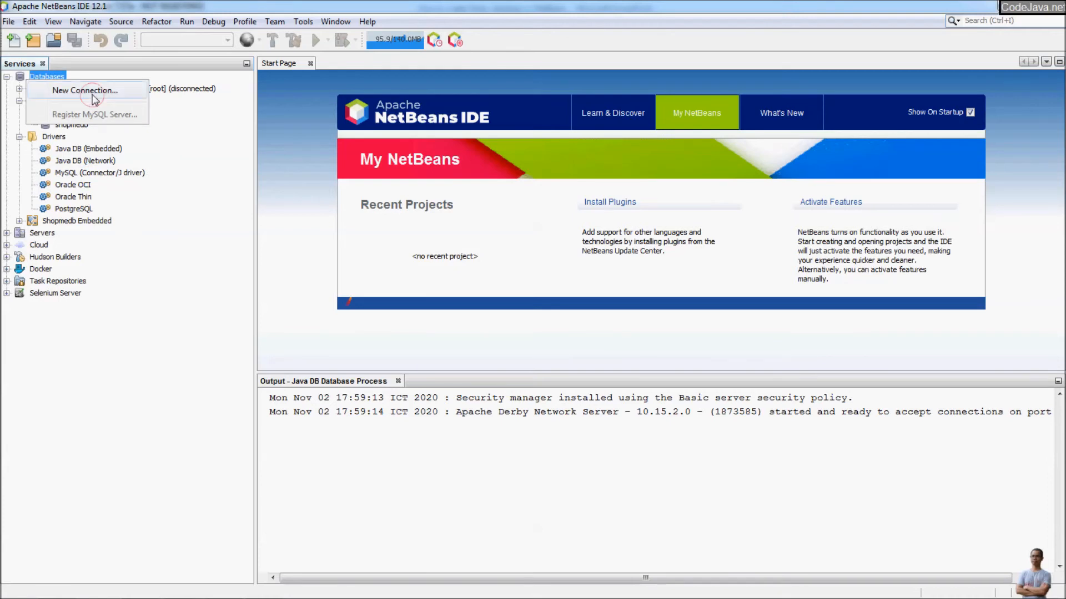
click(92, 93)
click(382, 207)
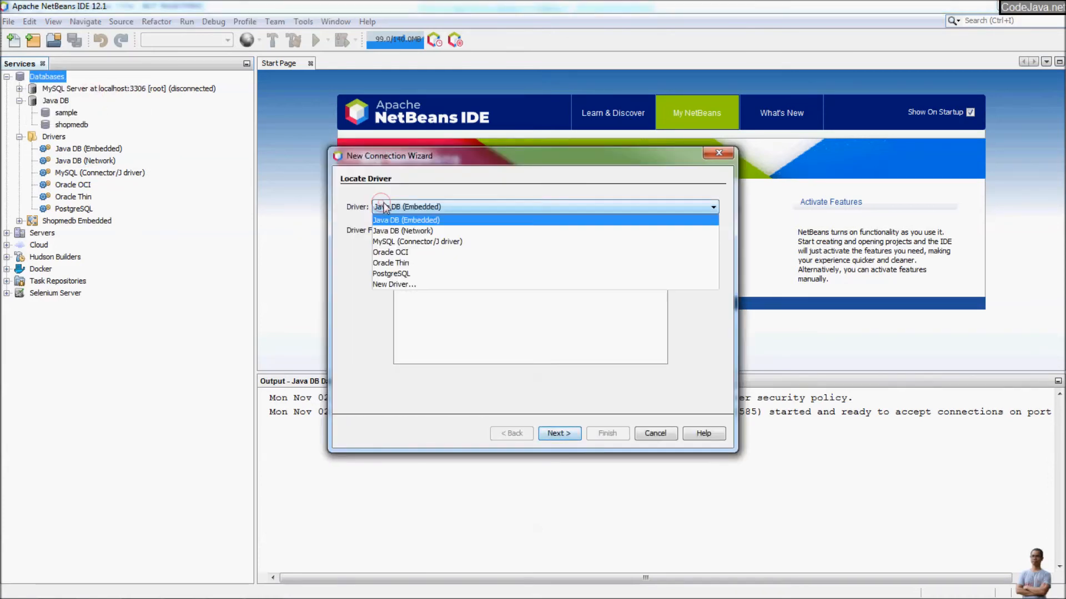
click(422, 231)
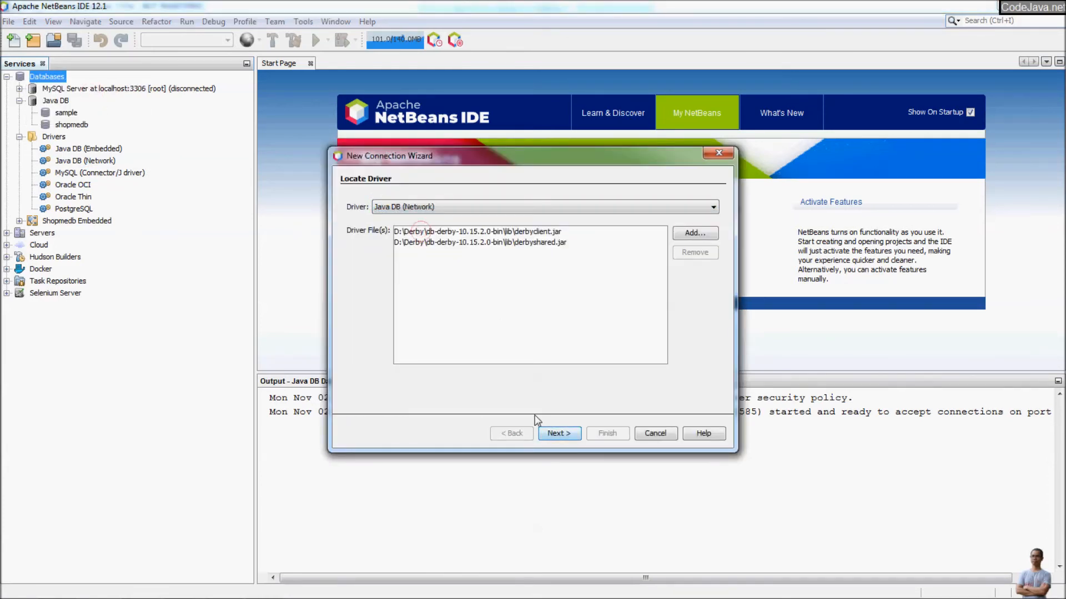
click(561, 434)
Connect to jdbc:derby://localhost:1527/shopmedb on APP schema, named Shopmedb Network.
click(451, 331)
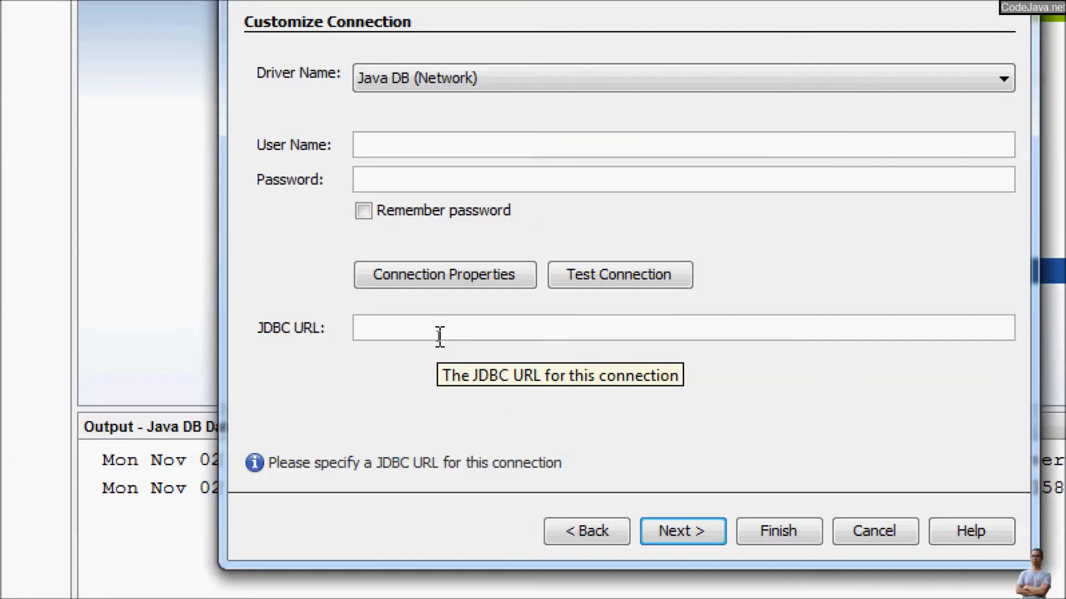
text(jdbc)
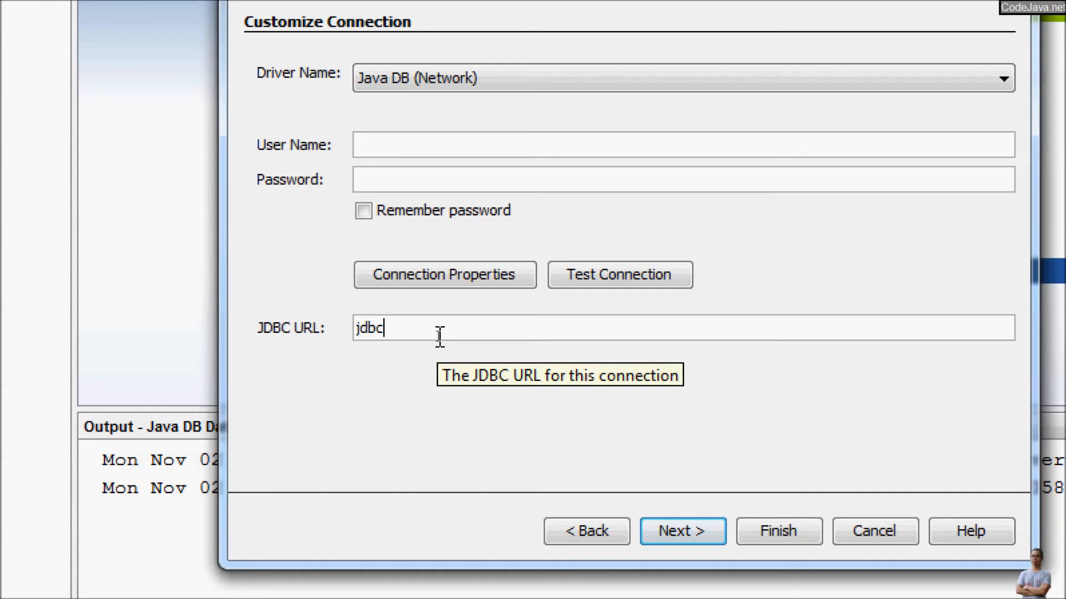
text(:derby://)
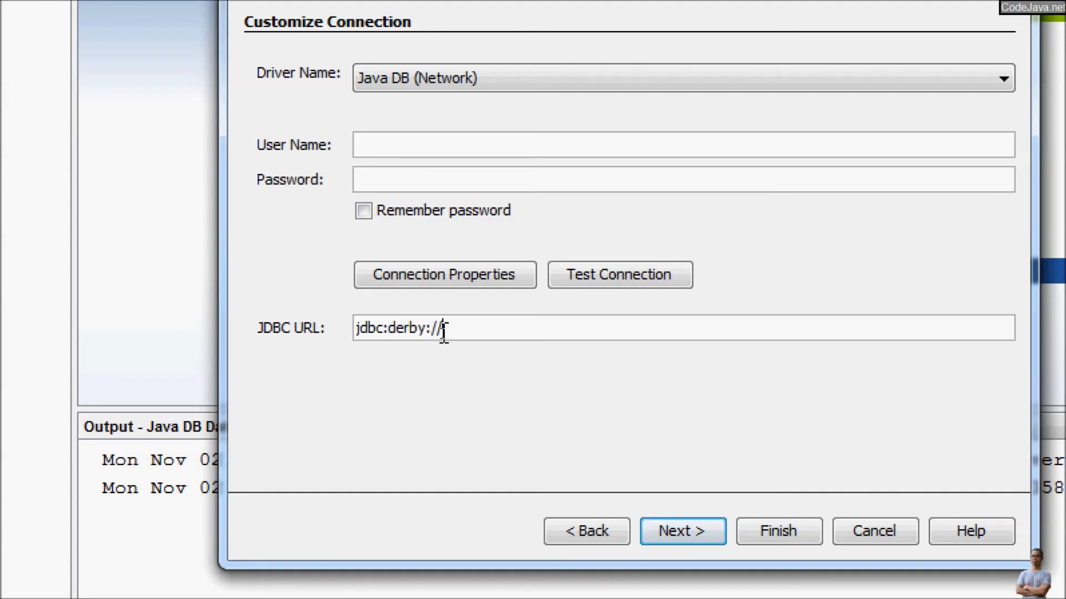
text(localhost:)
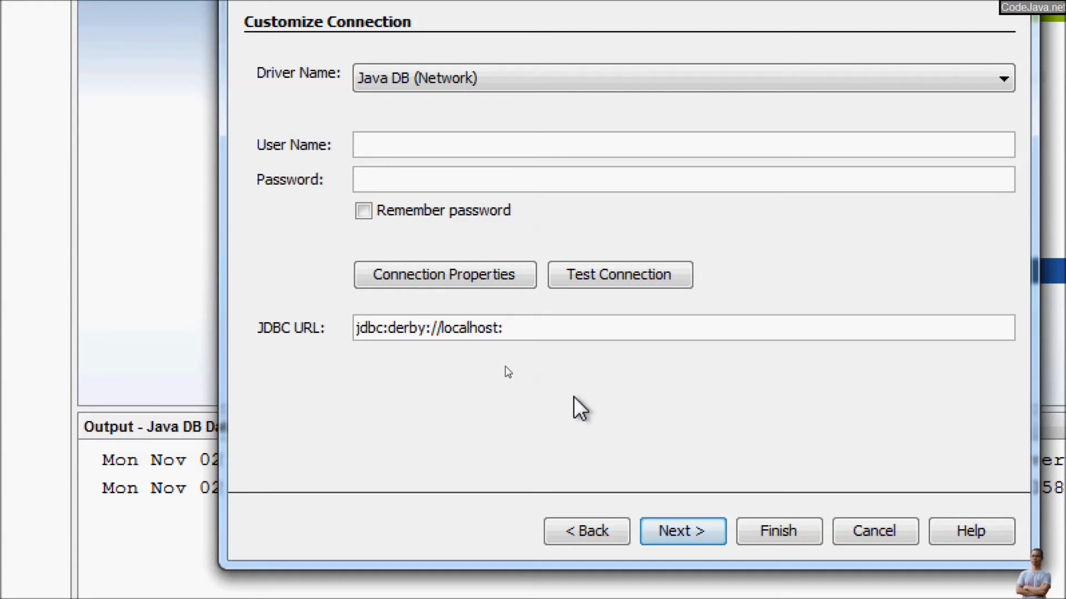
text(1527/shop)
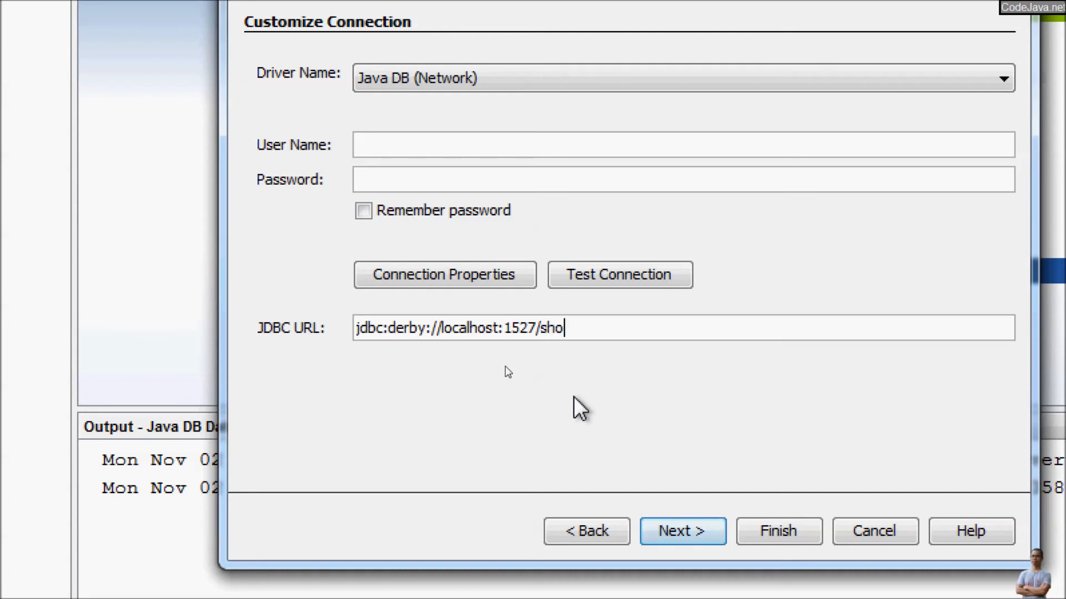
text(medb)
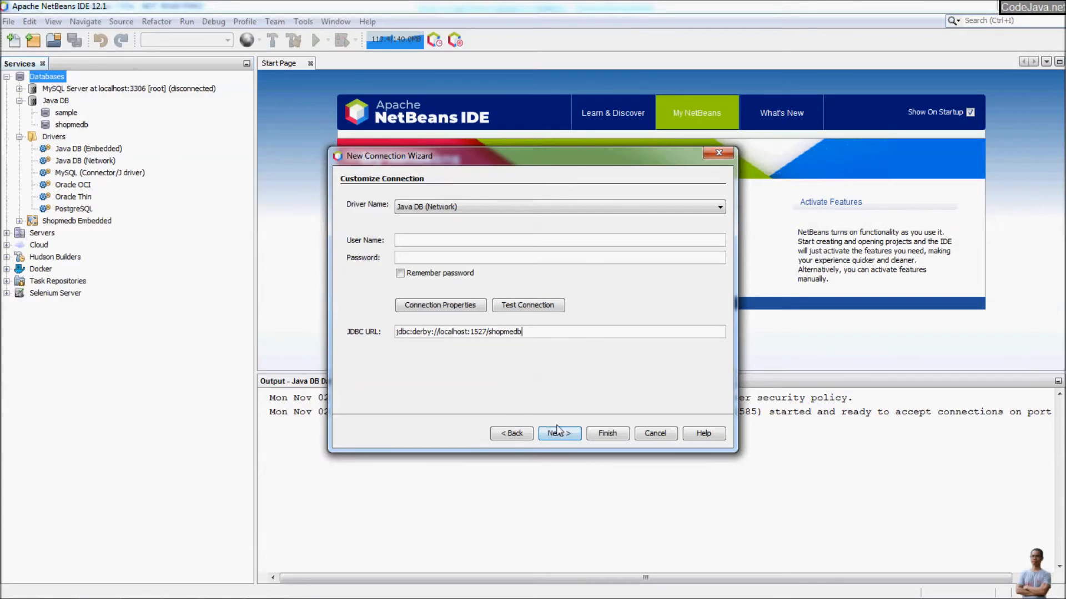
click(682, 531)
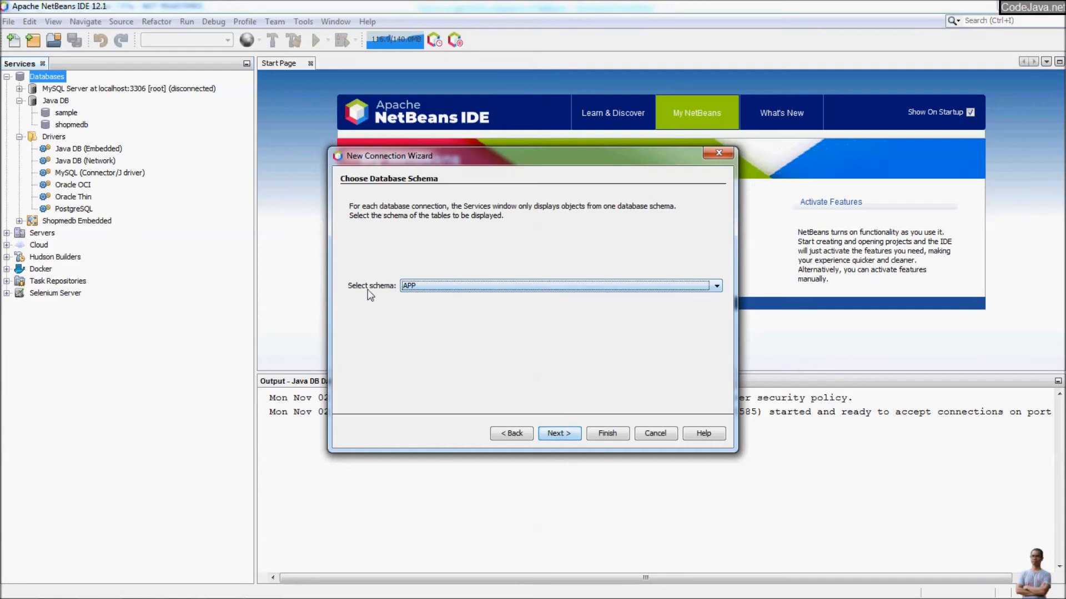
click(565, 434)
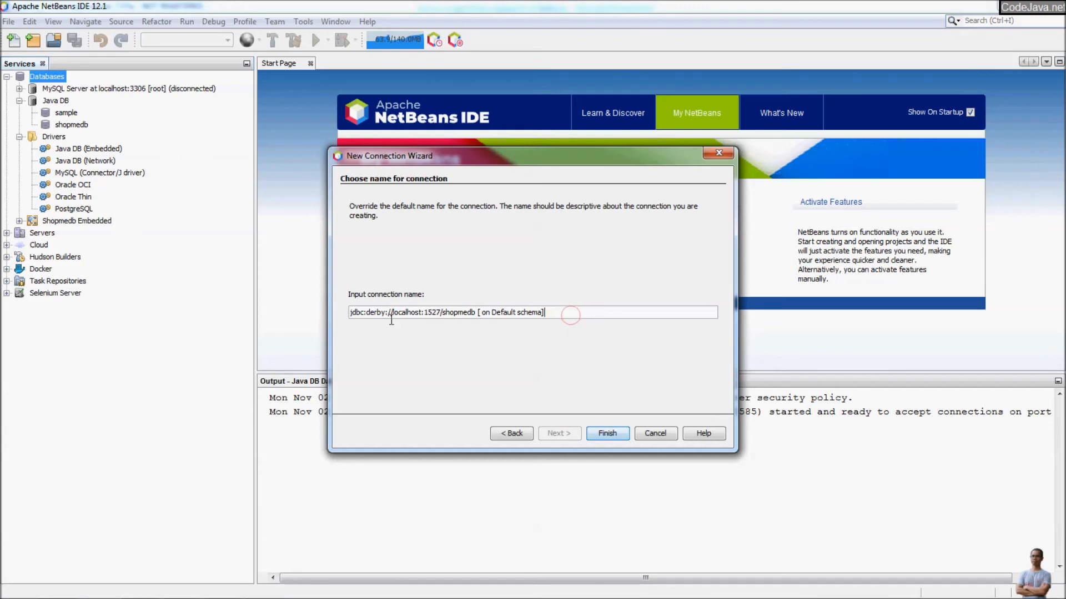
triple_click(568, 312)
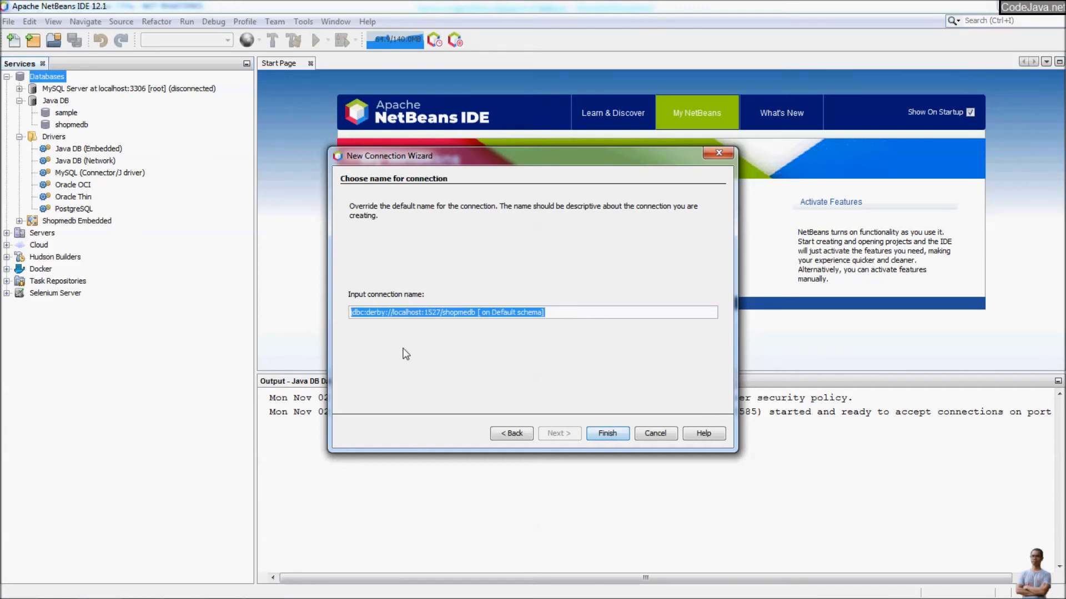
text(Shopme)
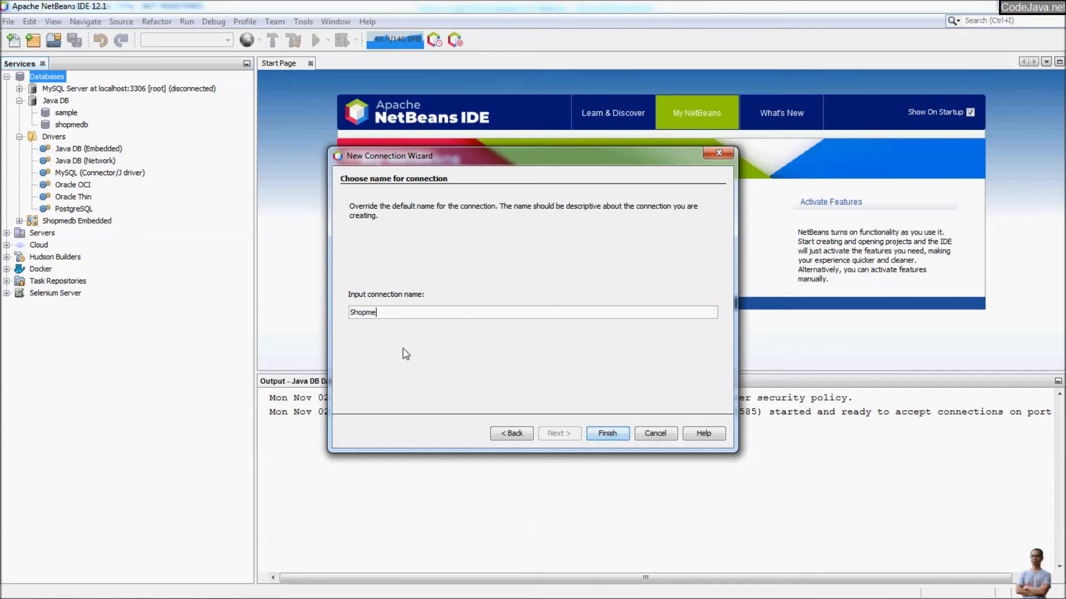
text(db ne)
click(599, 434)
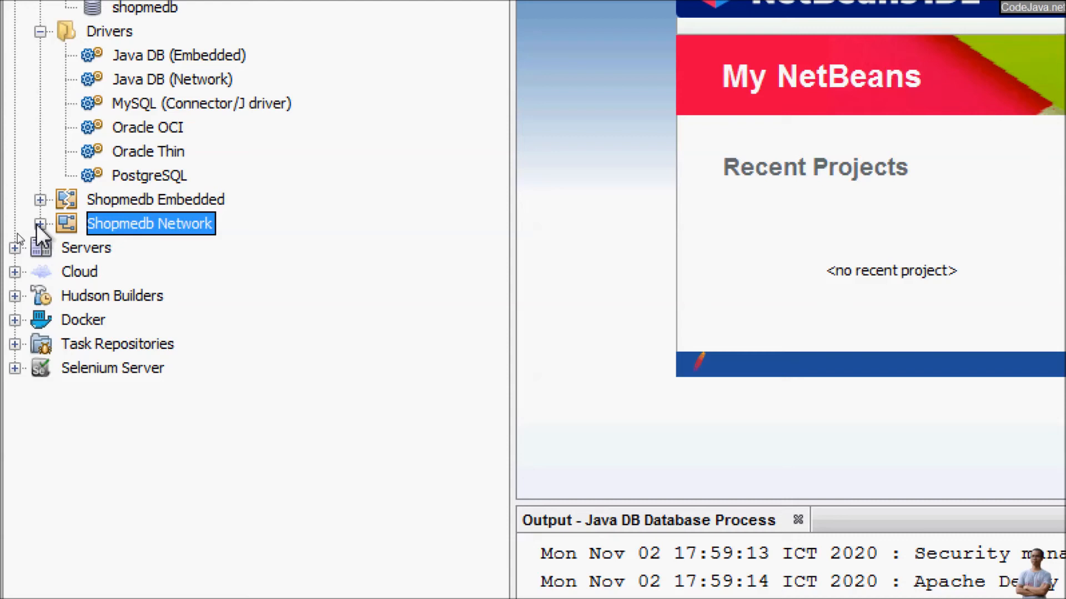
View PRODUCTS data under Shopmedb Network > APP > Tables, showing the iPhone 12 row at 1000.
click(40, 224)
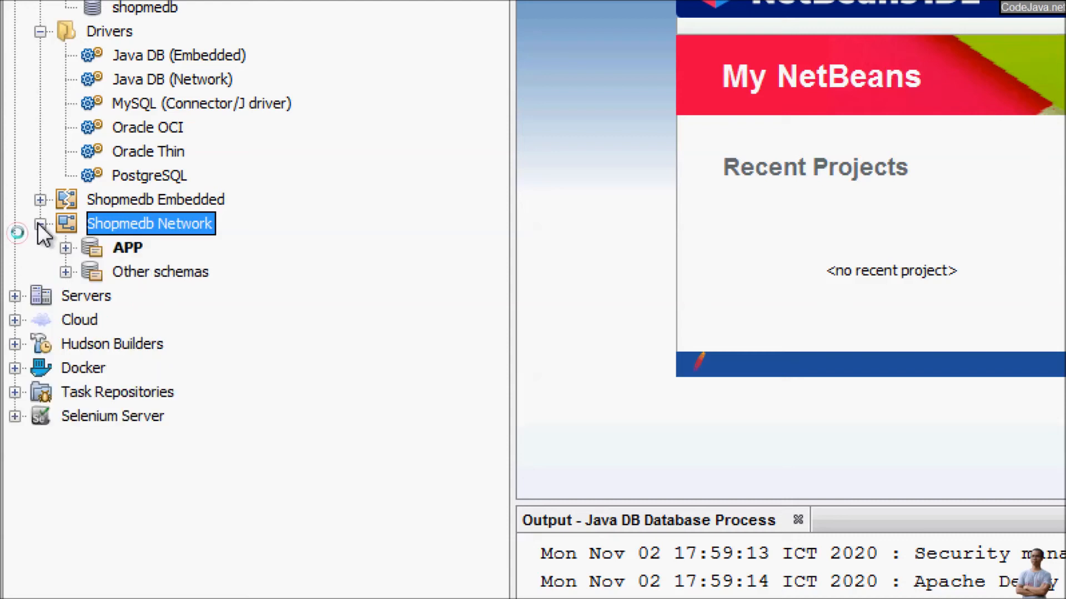
click(65, 248)
click(91, 272)
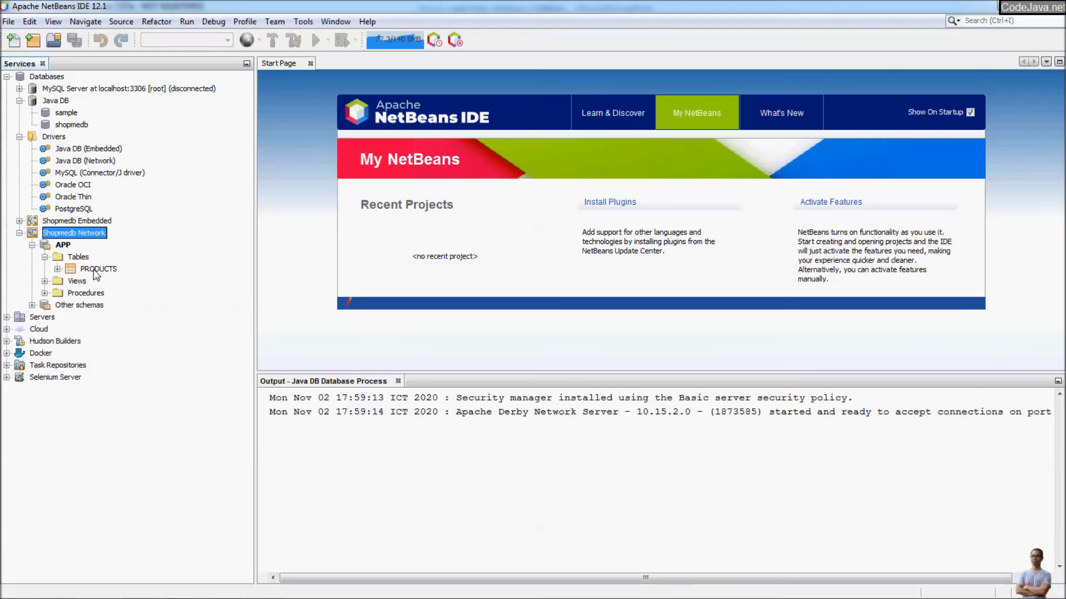
right_click(94, 270)
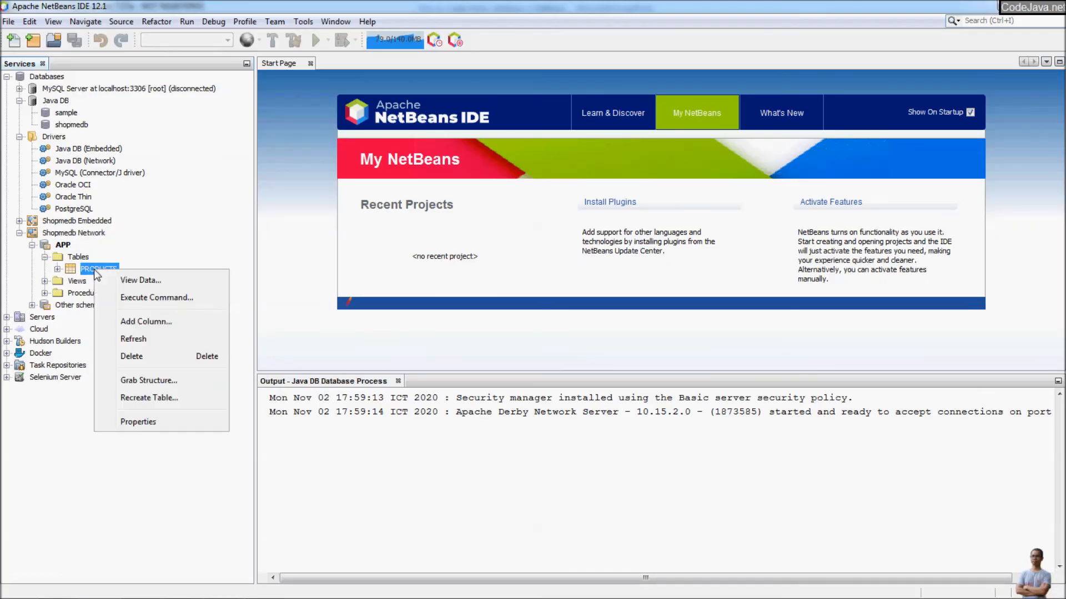
click(142, 281)
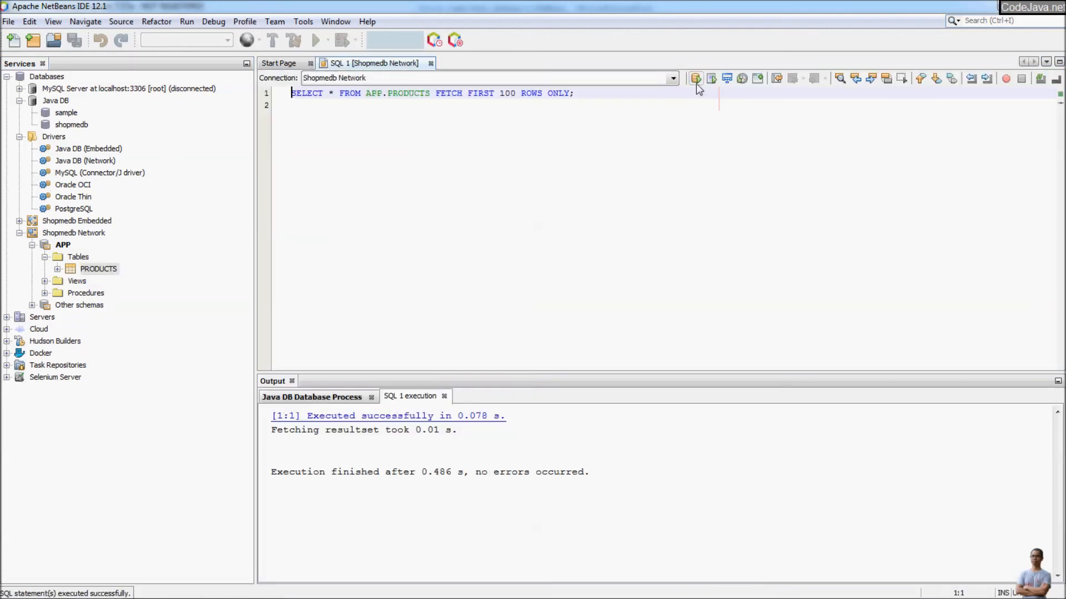
click(696, 81)
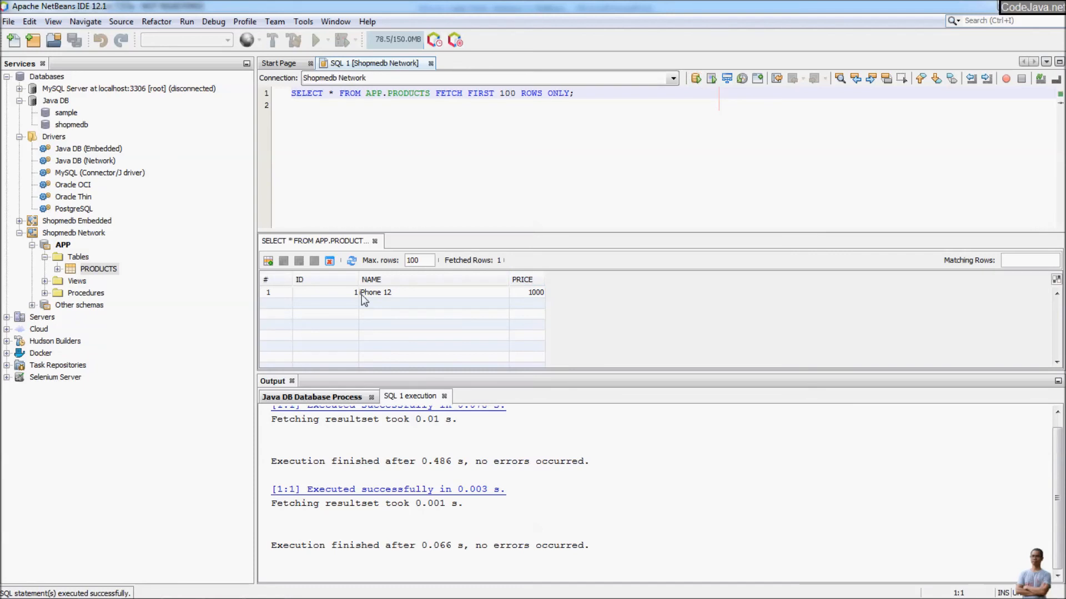
click(372, 291)
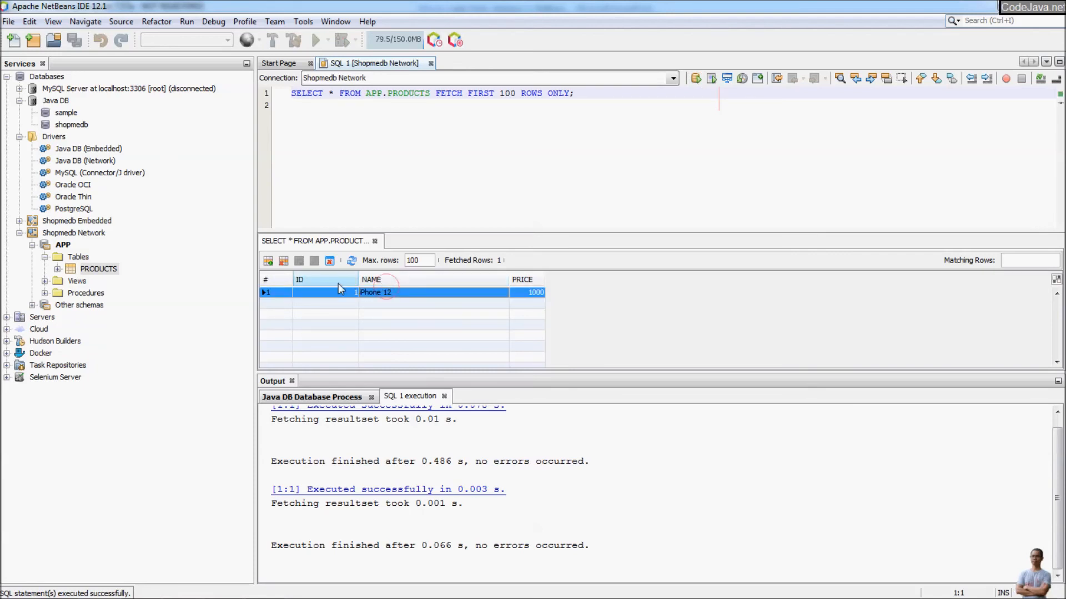
Stop the Java DB server and close the Shopmedb Network query tab.
click(64, 103)
right_click(65, 109)
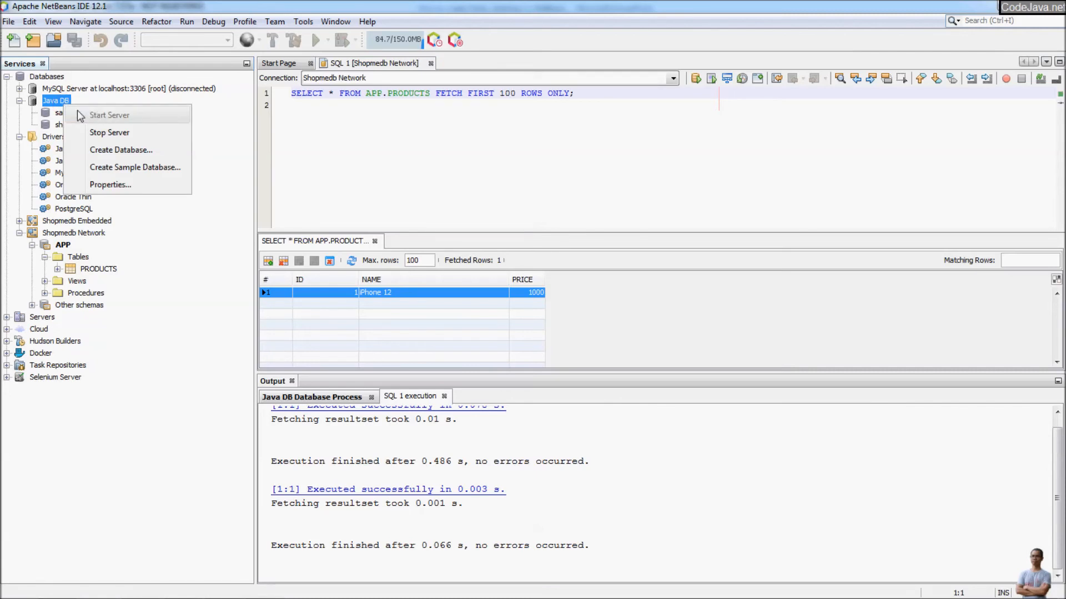
click(108, 132)
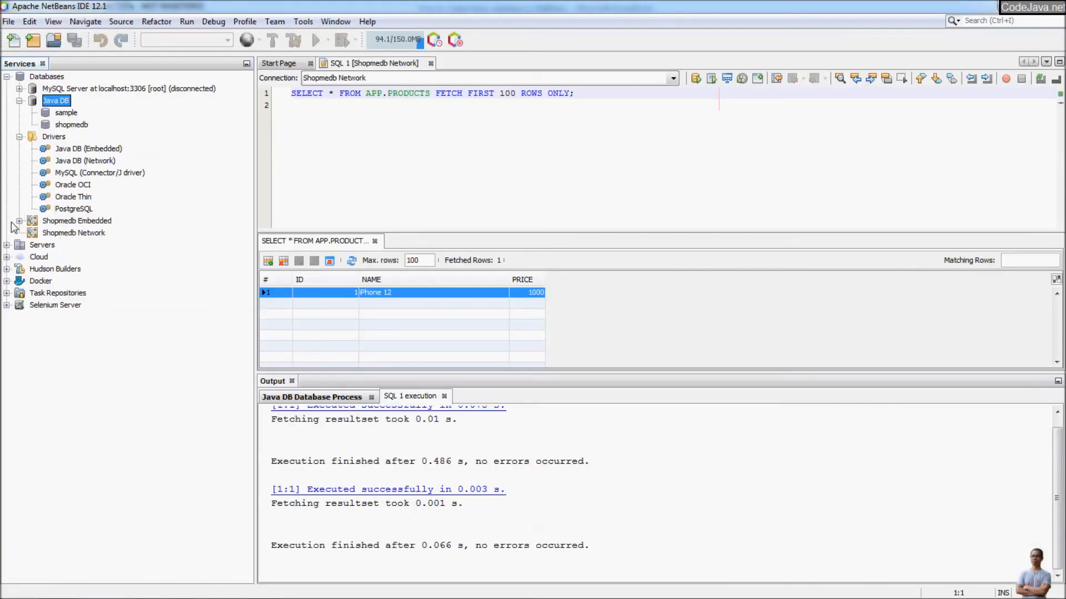
click(40, 212)
click(430, 63)
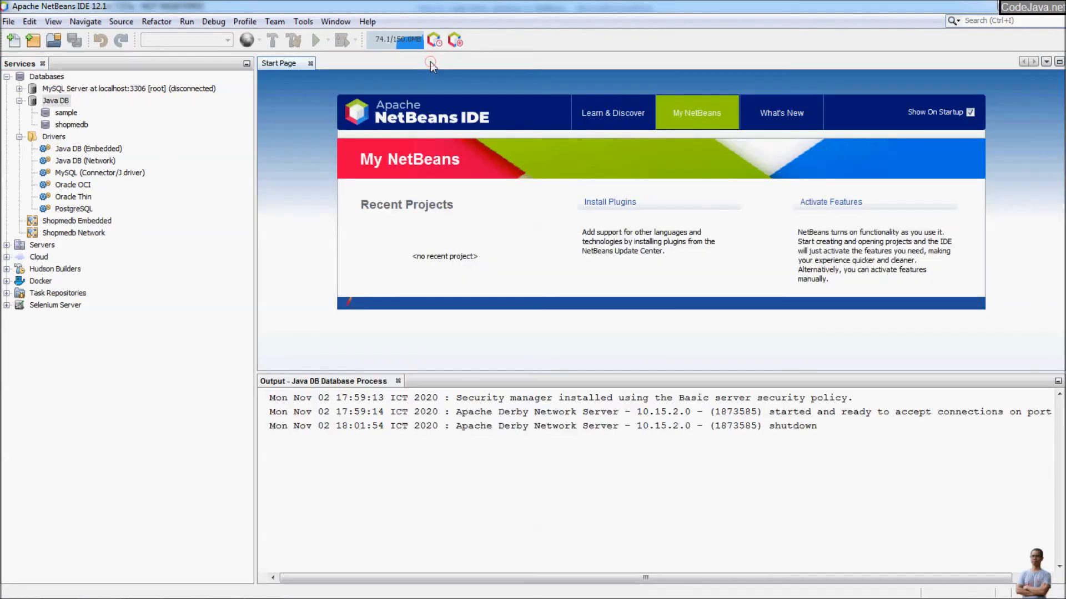
Start the Java DB server again and review its properties without changes.
right_click(66, 103)
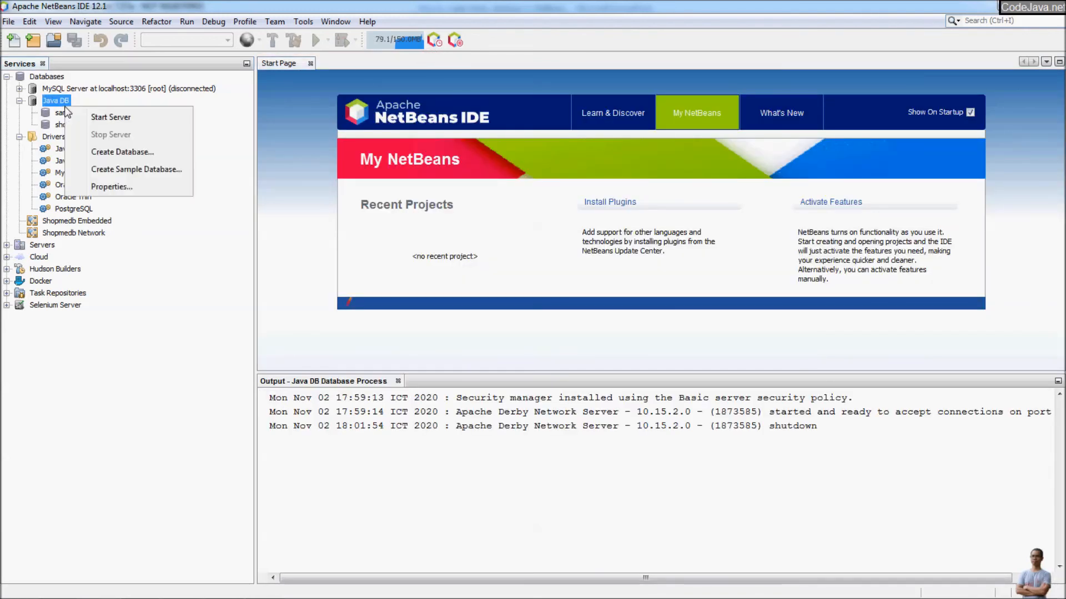
click(108, 114)
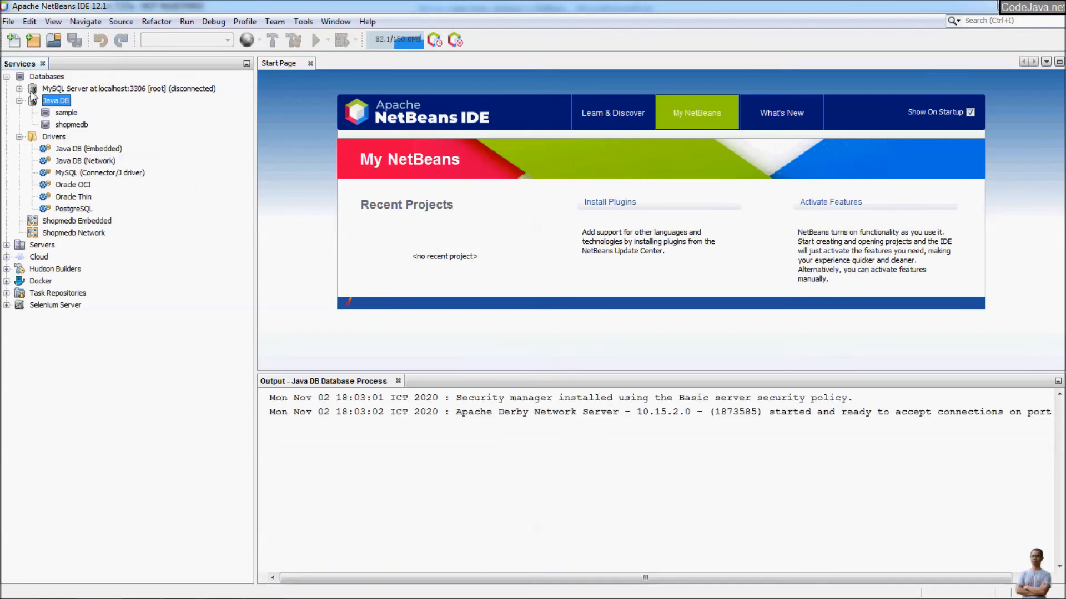
right_click(48, 100)
click(96, 177)
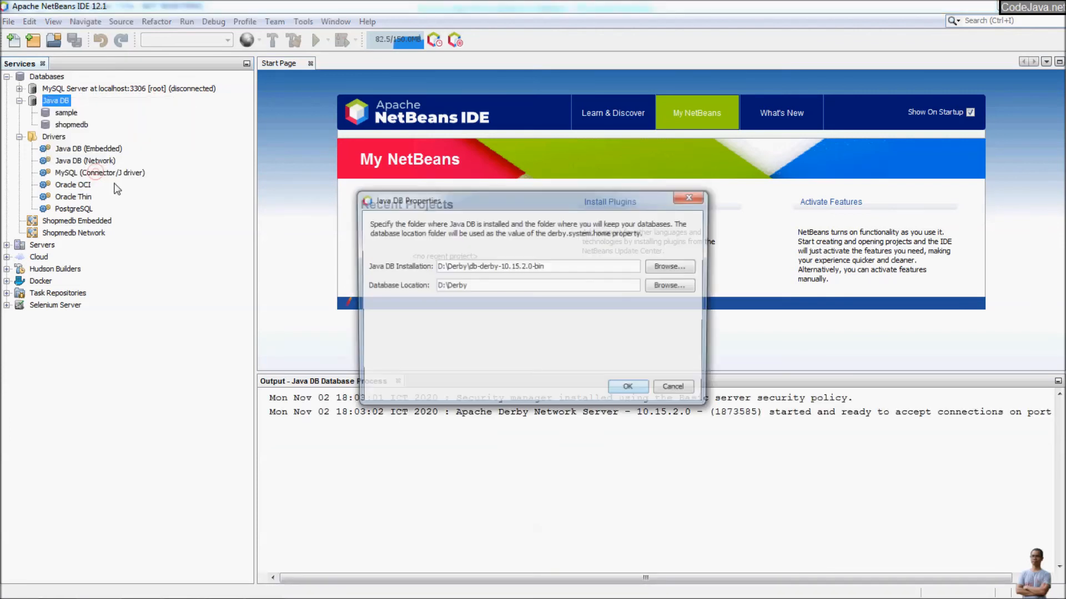
drag(487, 285, 424, 285)
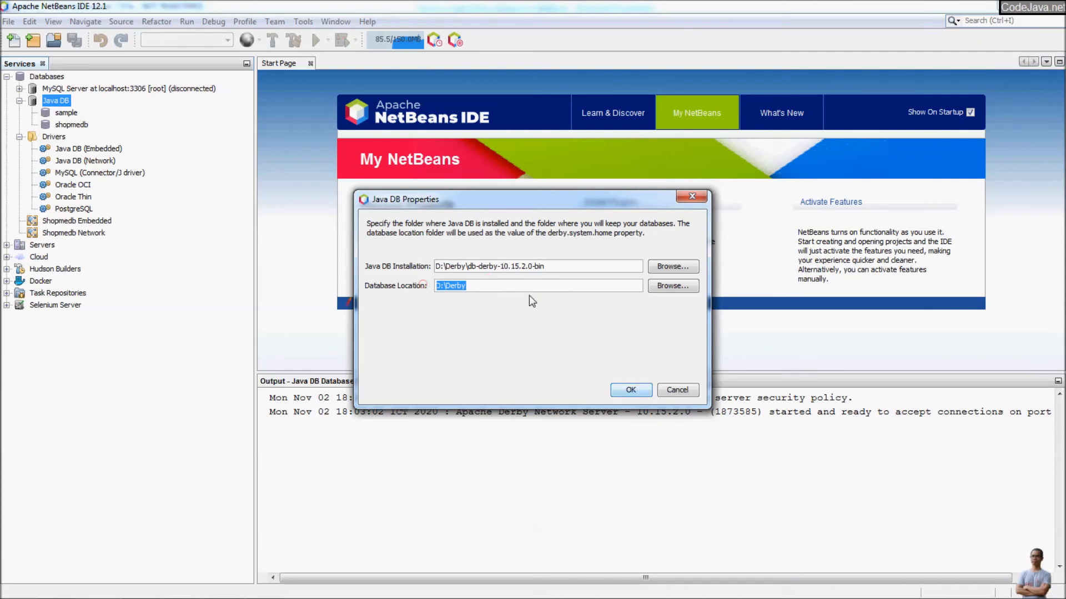
click(671, 389)
Start a new database connection with the Java DB (Network) driver.
right_click(44, 76)
click(122, 91)
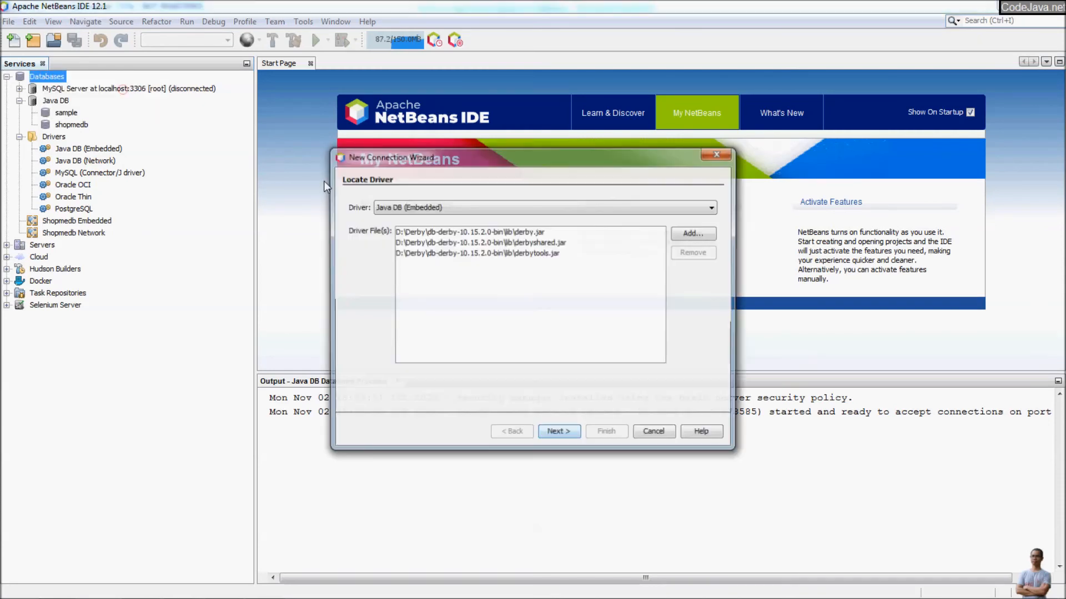
click(411, 208)
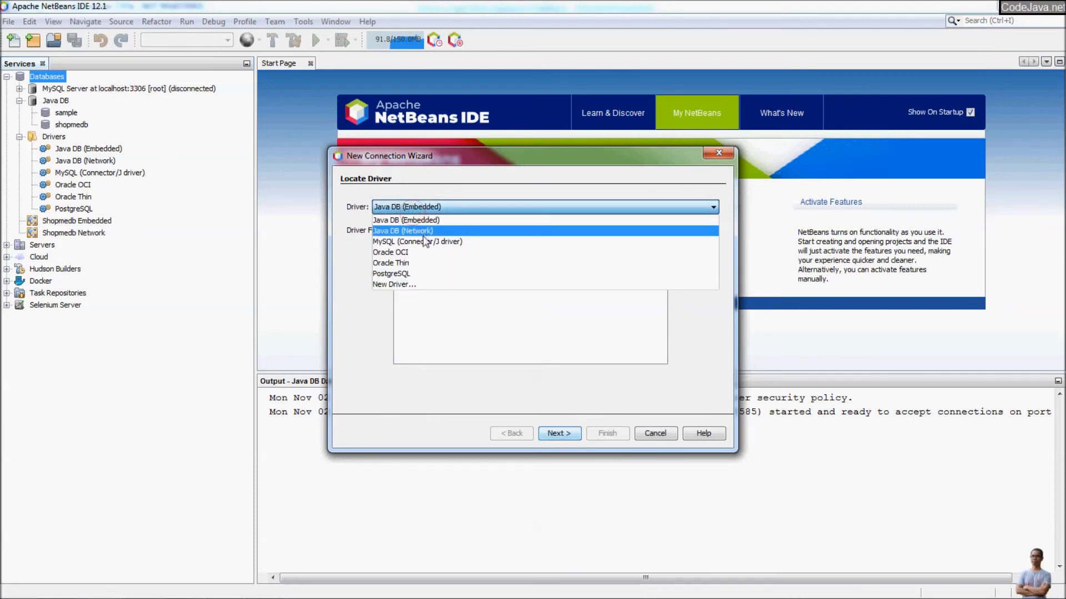
click(423, 231)
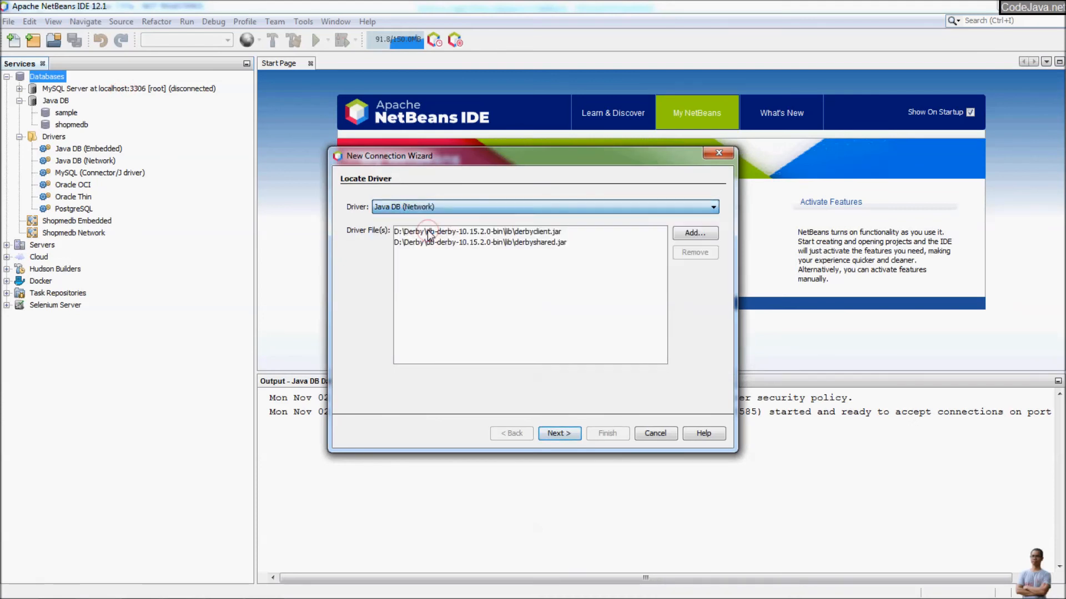
click(558, 433)
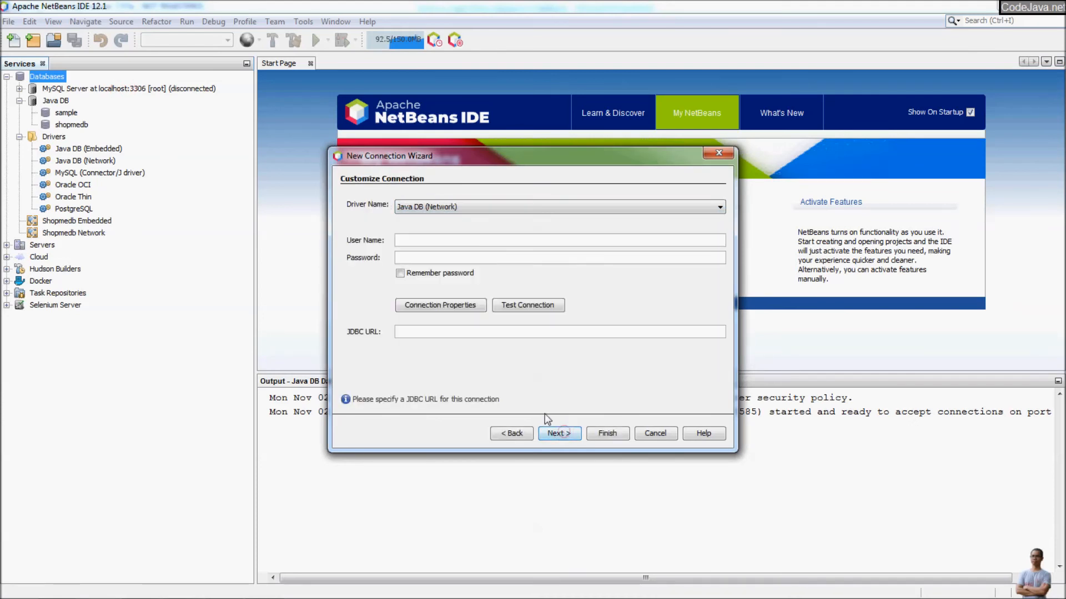
Enter the JDBC URL jdbc:derby://localhost:1527/salesdb;create=true.
click(453, 332)
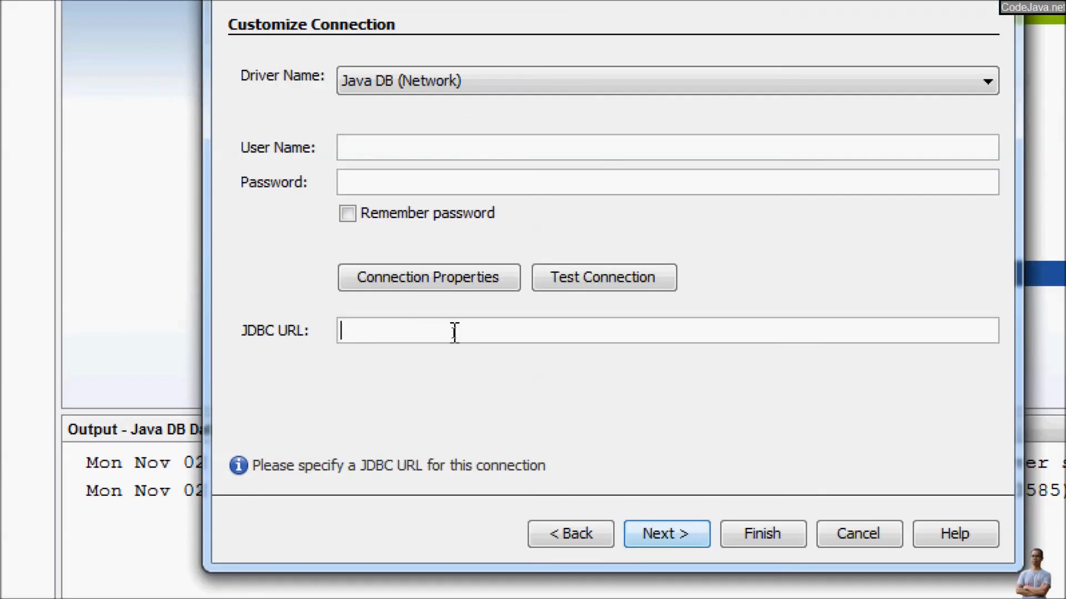
text(jdbc:dedr)
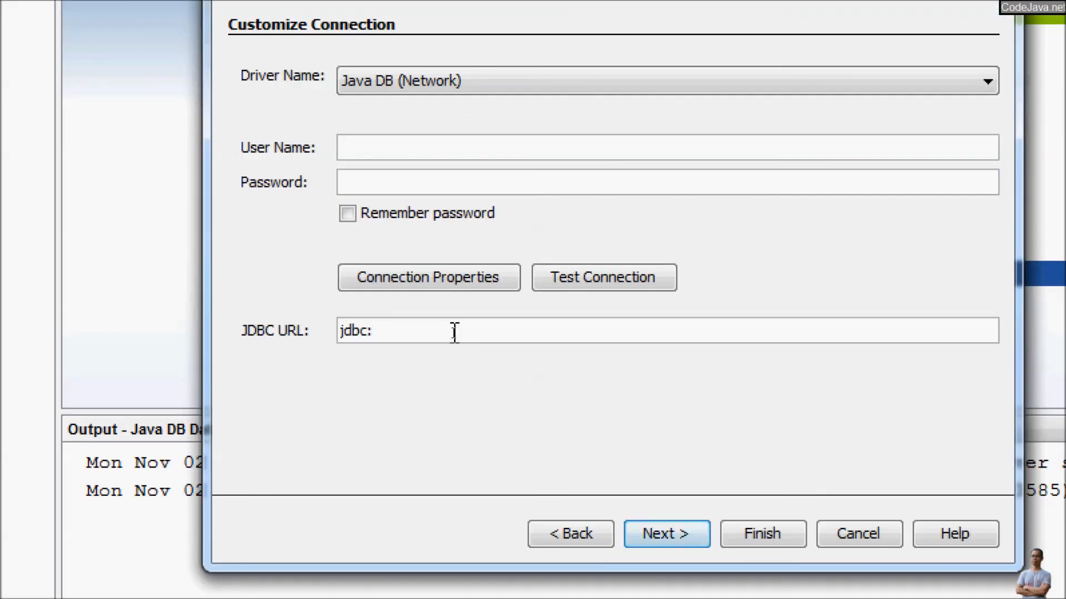
key(BackSpace)
key(BackSpace)
text(rby://localhost)
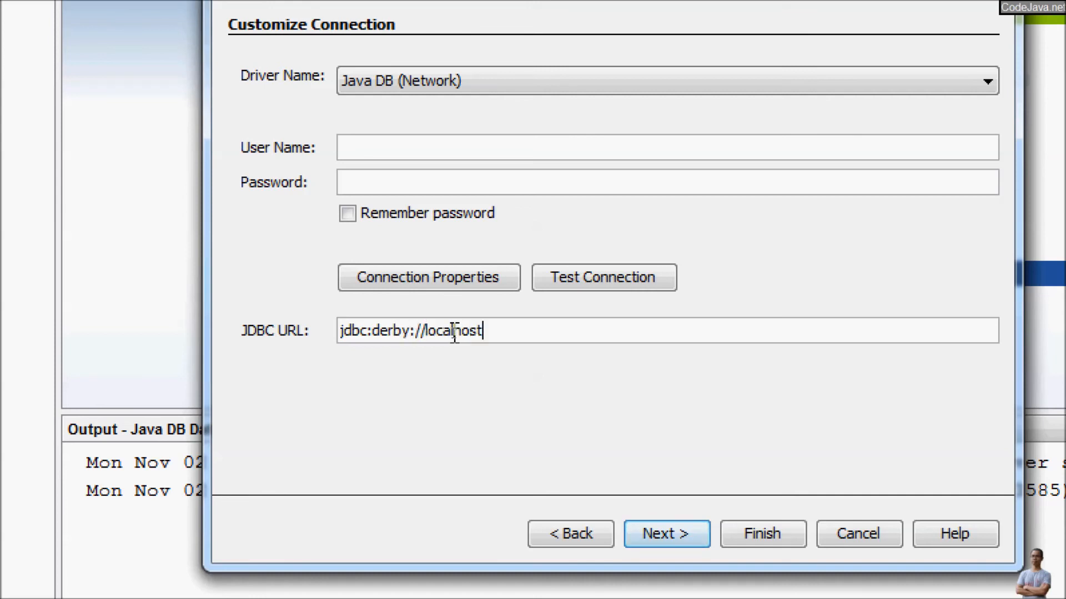
text(:1827)
key(BackSpace)
key(BackSpace)
key(BackSpace)
text(527)
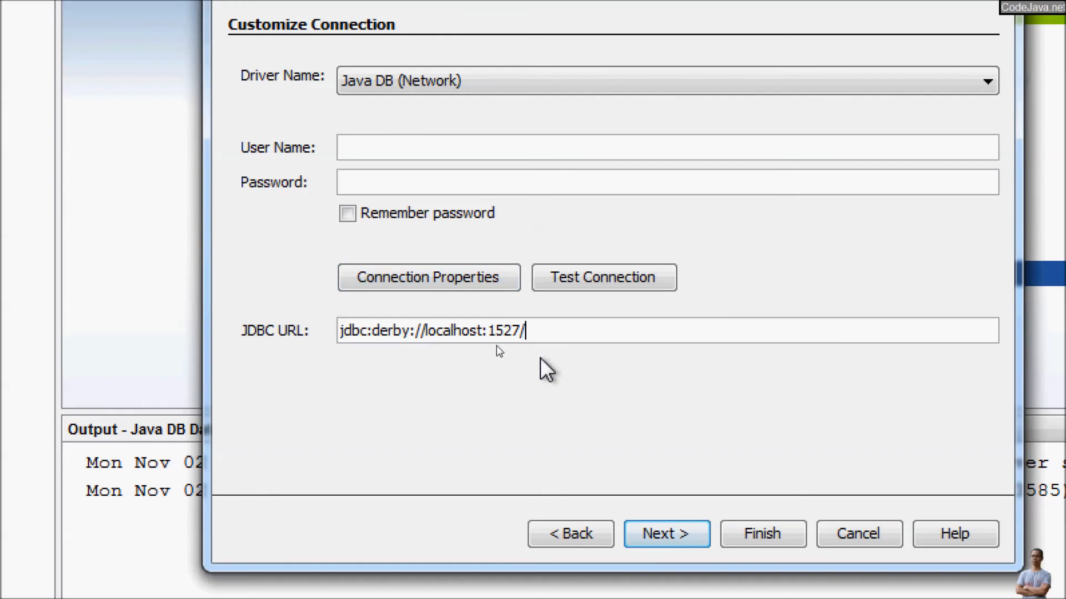
text(/salesdb;create)
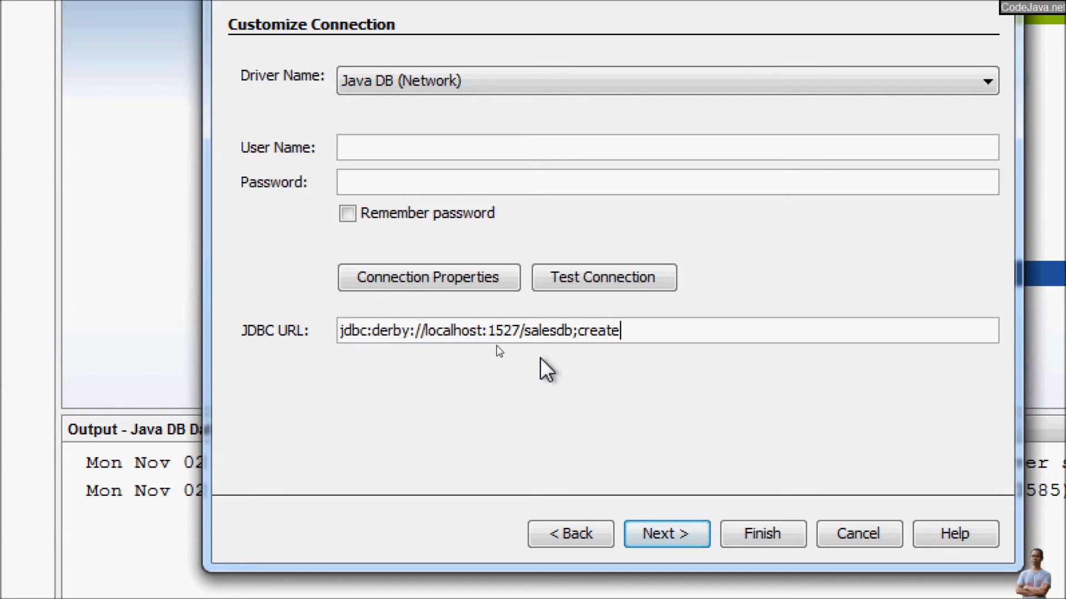
text(=true)
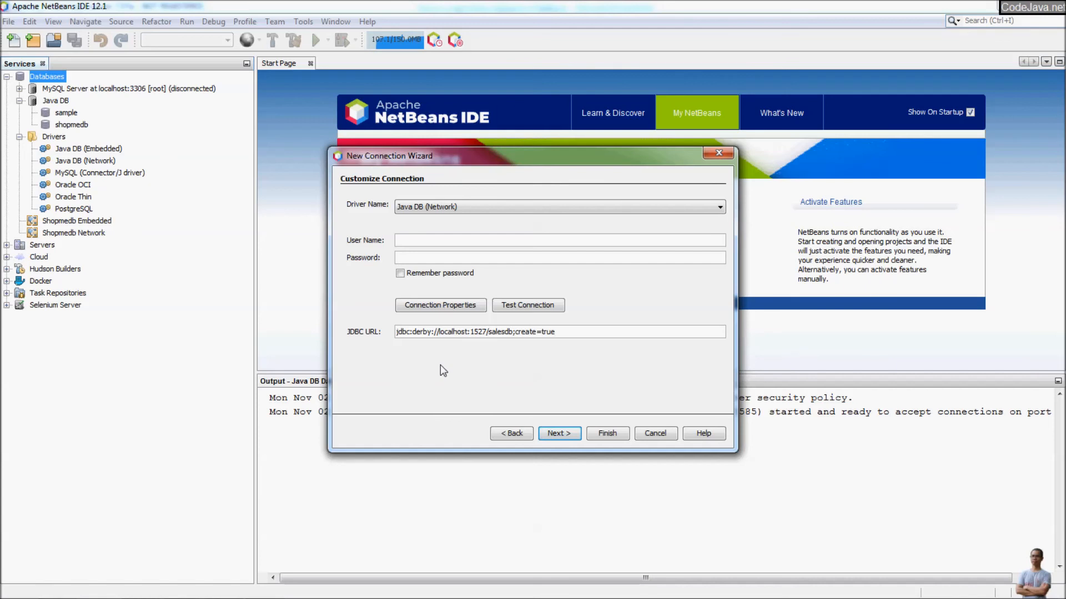
Keep the APP schema and name the connection Salesdb Network.
click(559, 433)
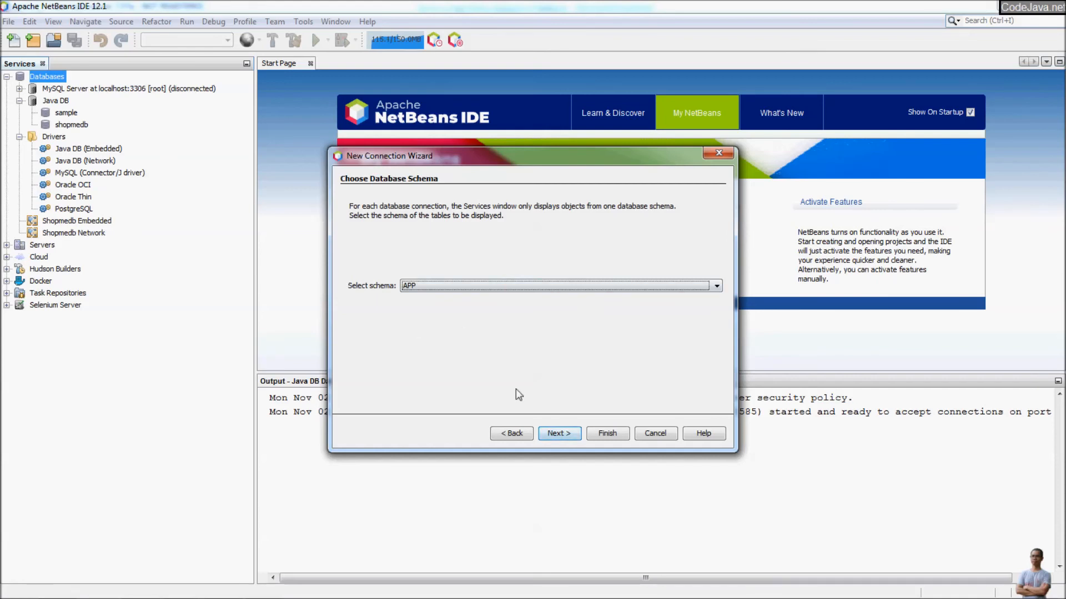
click(555, 433)
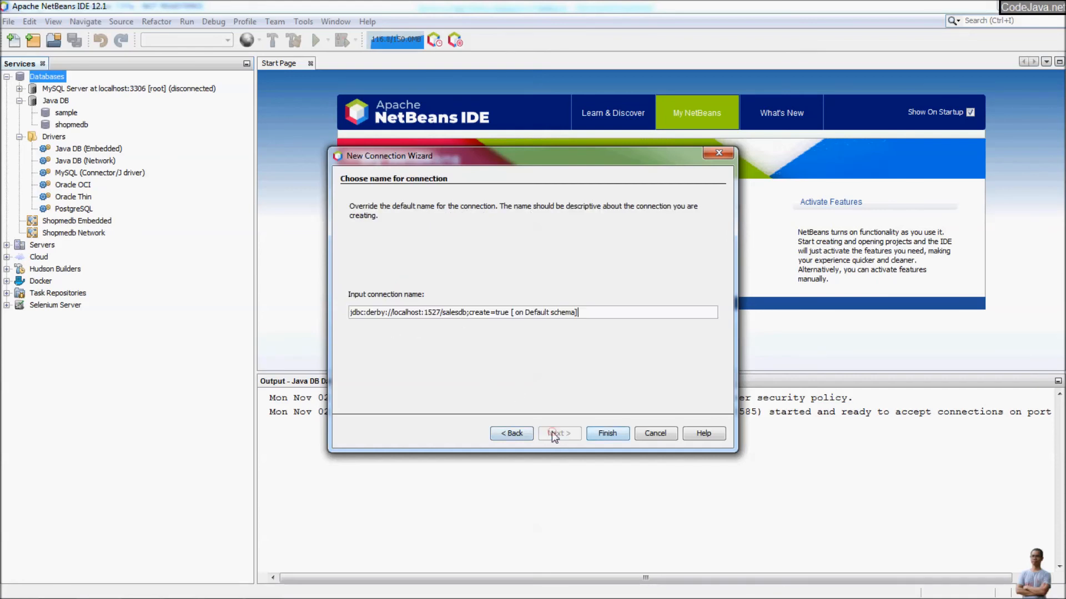
triple_click(602, 311)
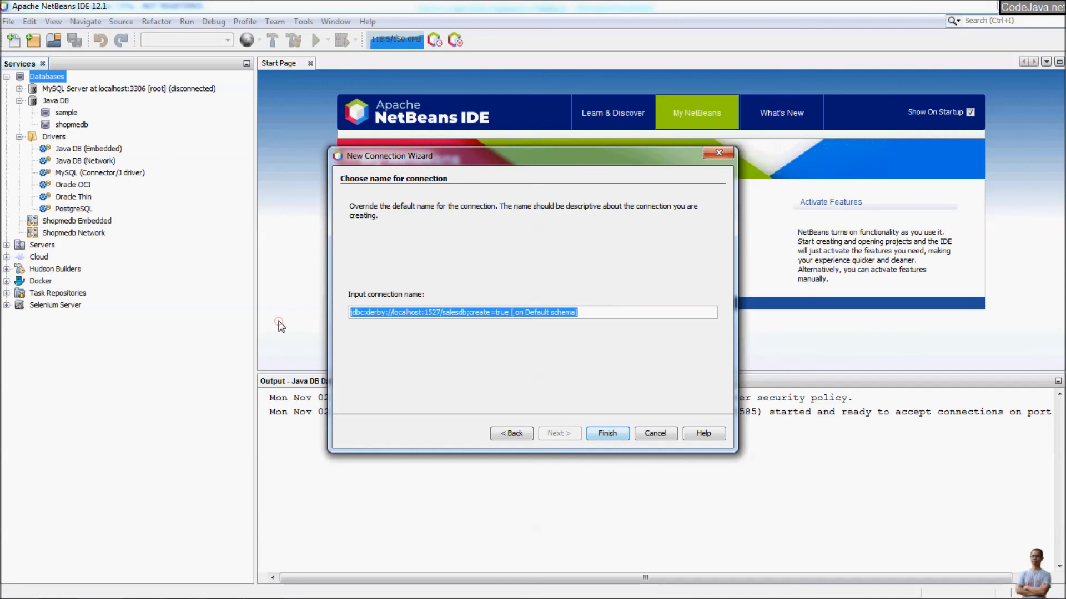
text(Sal)
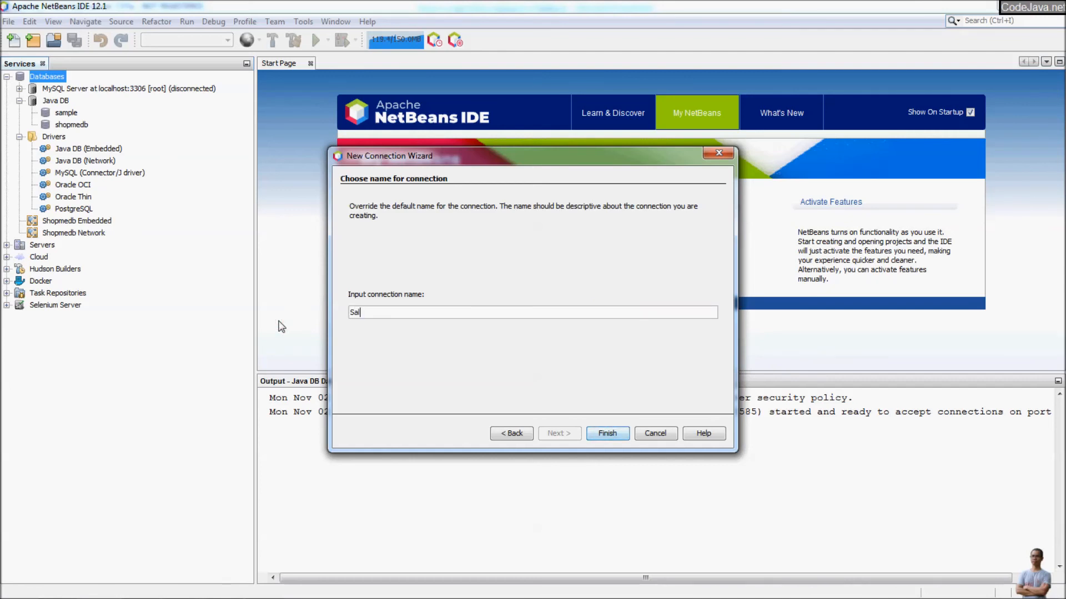
text(esdb Netwo)
click(605, 436)
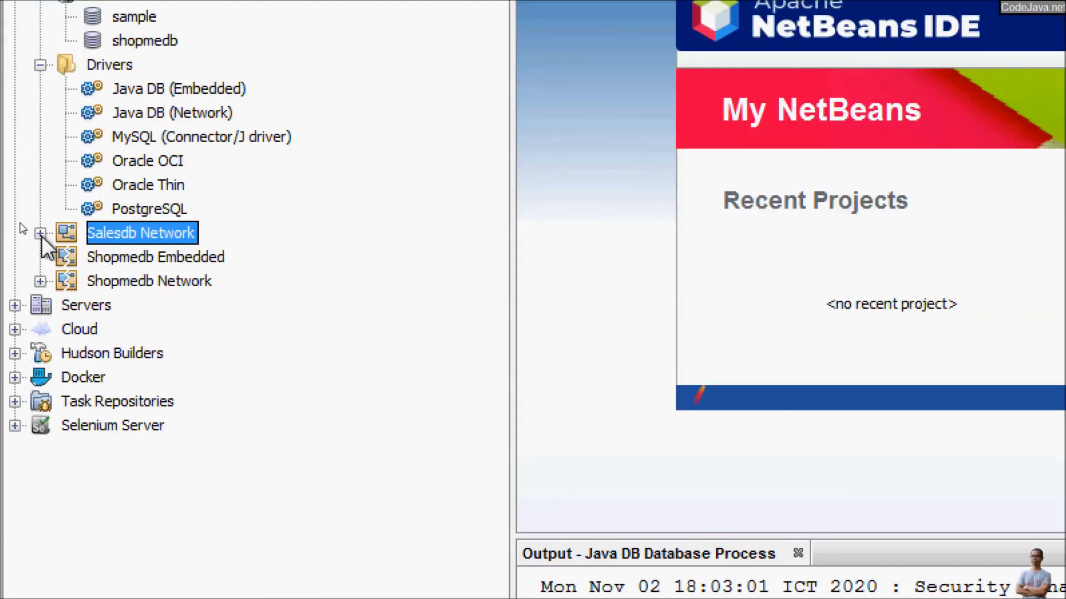
Expand Salesdb Network's APP schema and select its Tables folder.
click(19, 221)
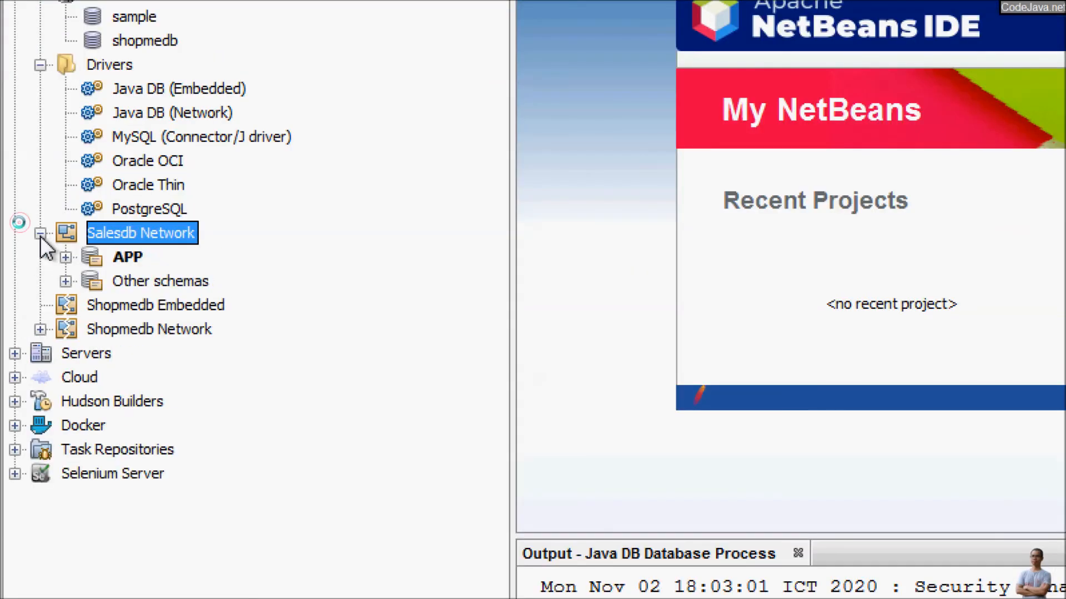
click(66, 258)
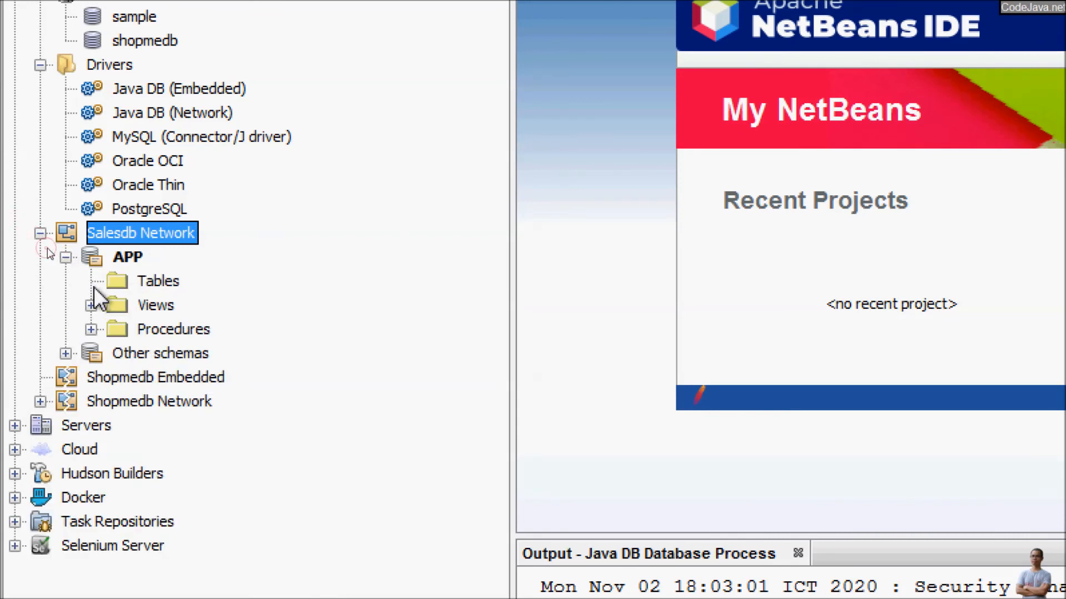
click(157, 283)
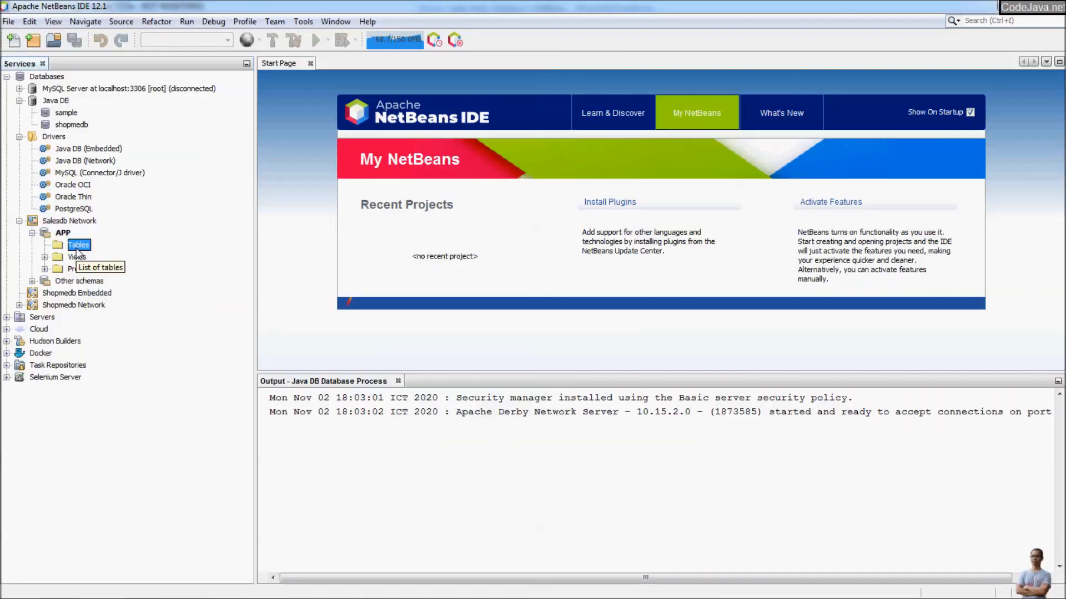
Start a new table under Tables named users.
right_click(78, 253)
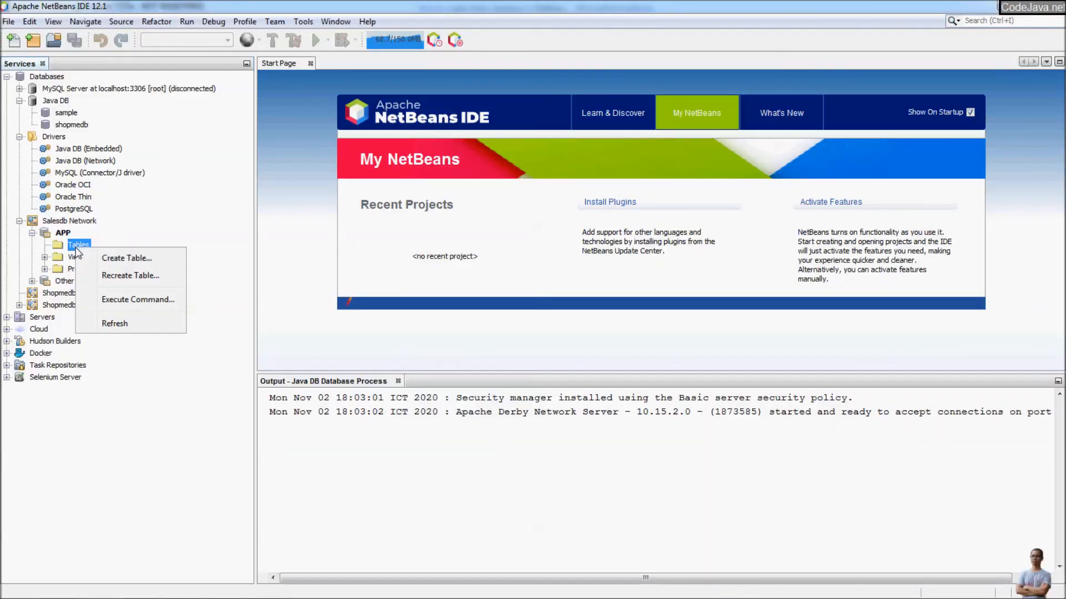
click(127, 259)
double_click(404, 211)
text(users)
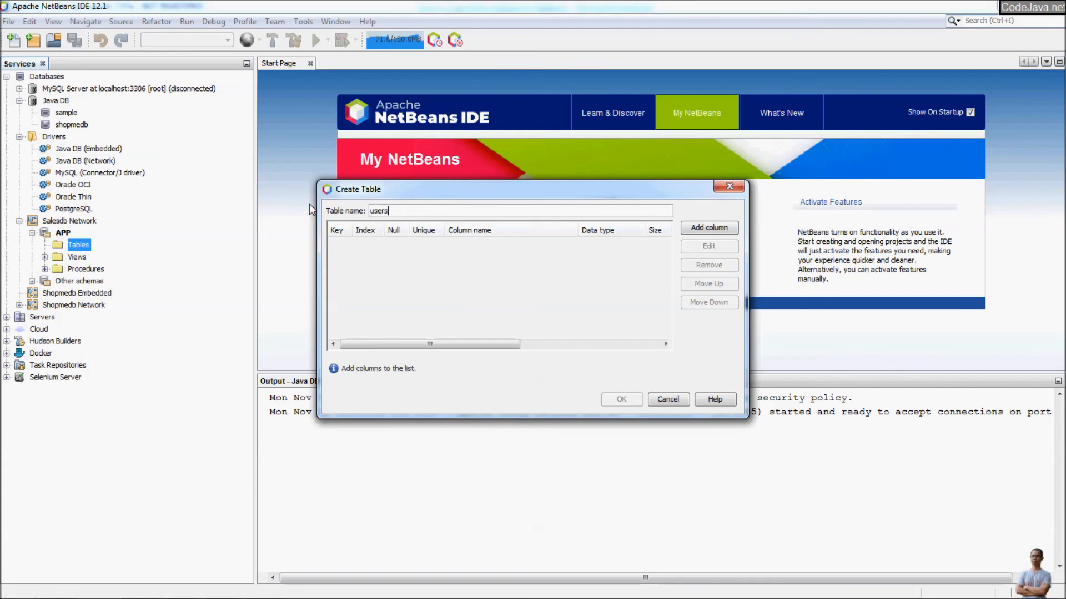
Add an id column of type INTEGER as the primary key.
click(717, 227)
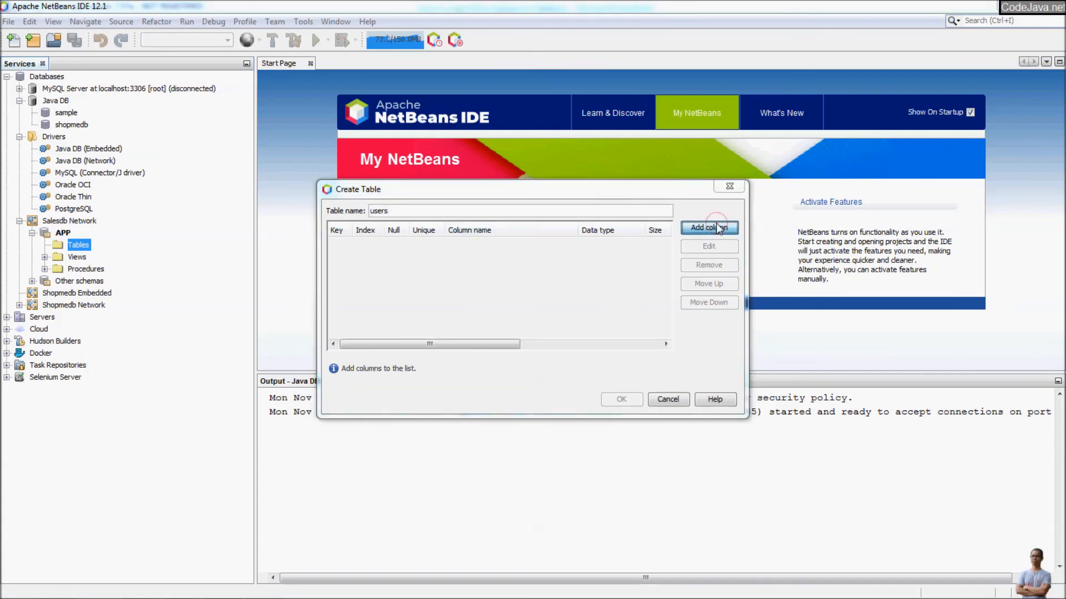
text(id)
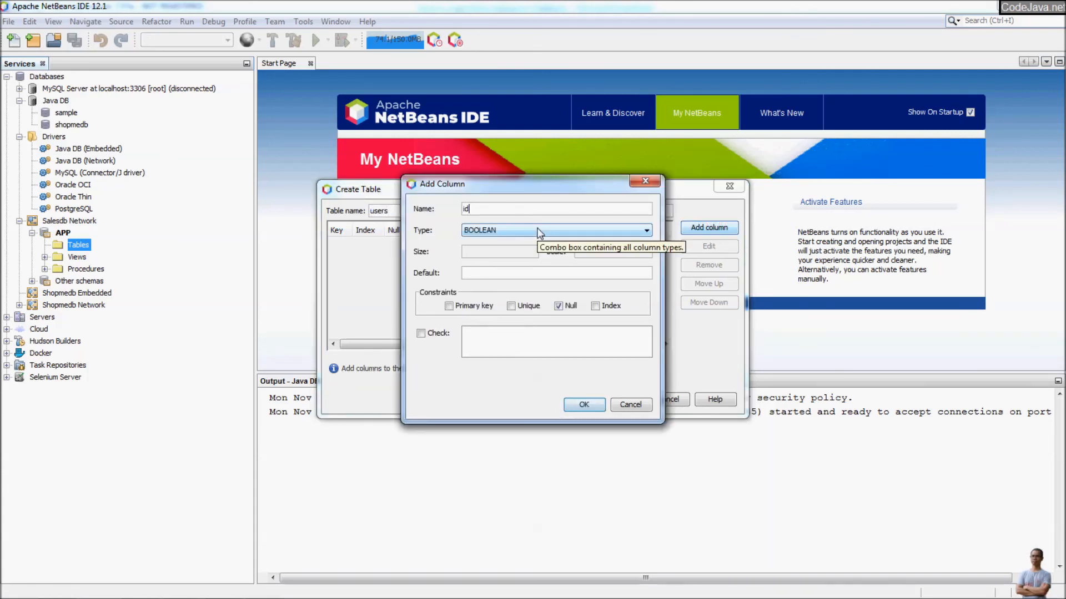
click(539, 231)
scroll(533, 278, down, 3)
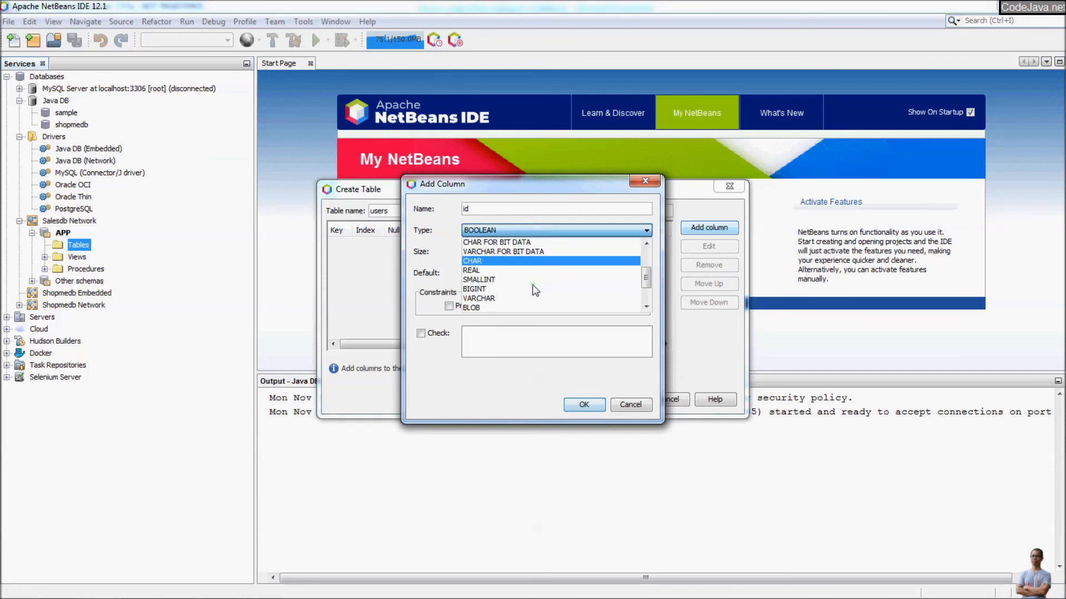
scroll(519, 289, down, 3)
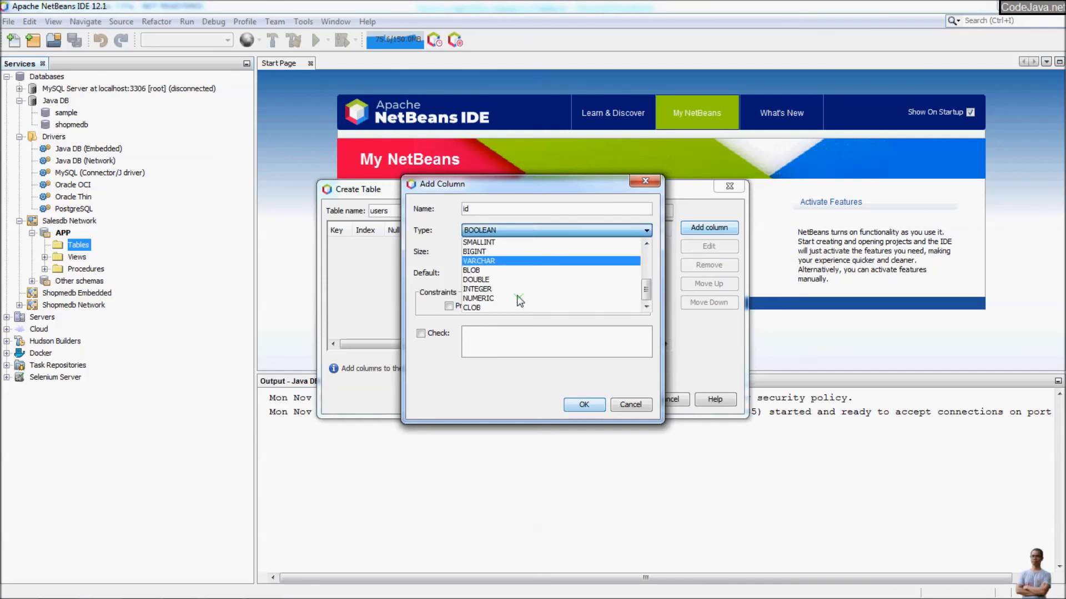
click(513, 290)
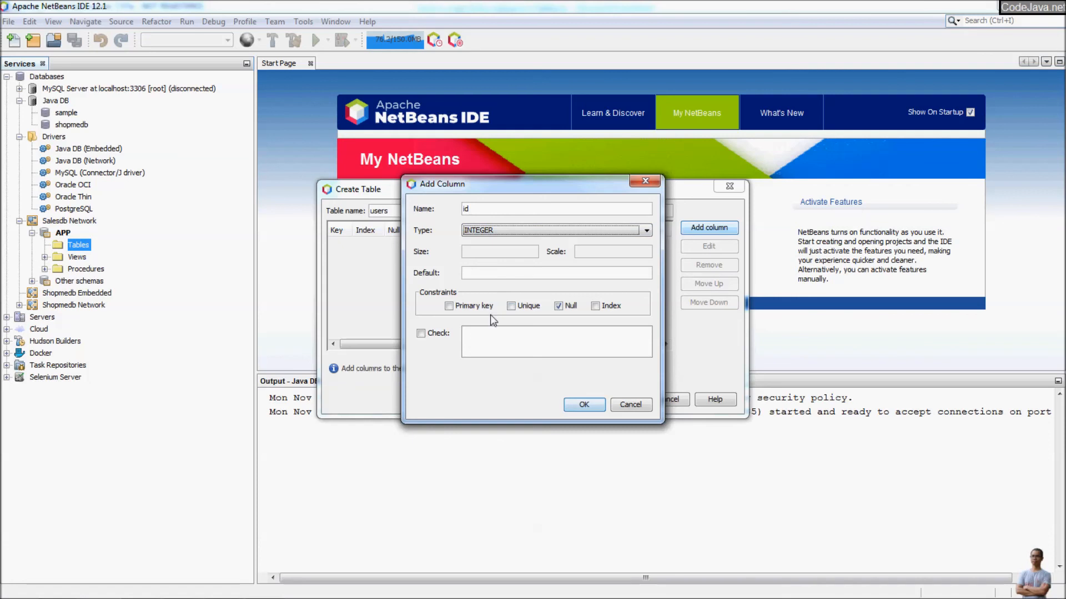
click(460, 310)
click(592, 404)
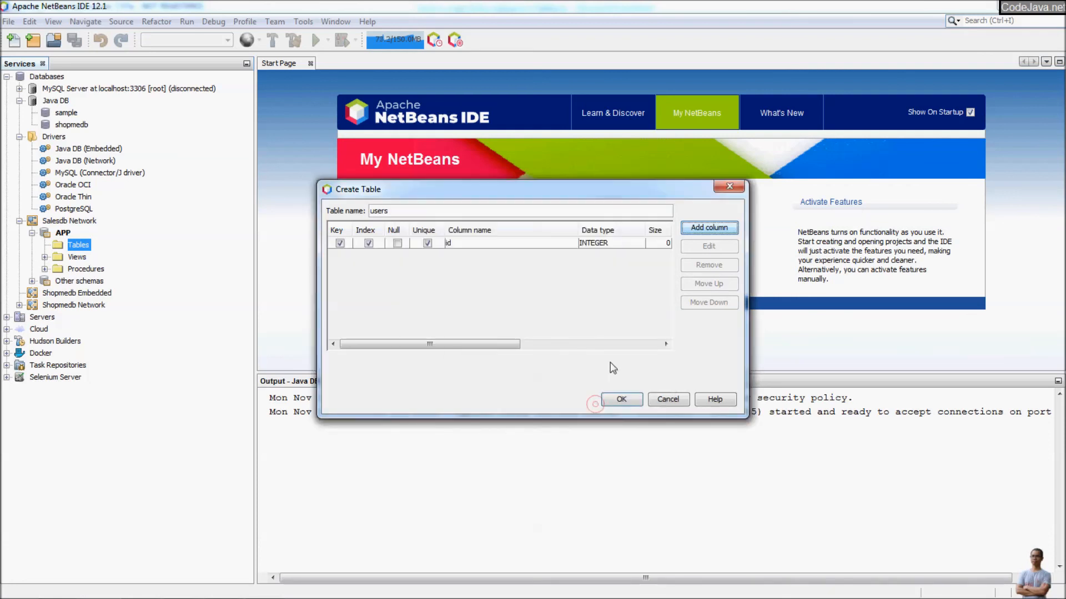
Add an email column as VARCHAR size 45 and create the users table.
click(709, 228)
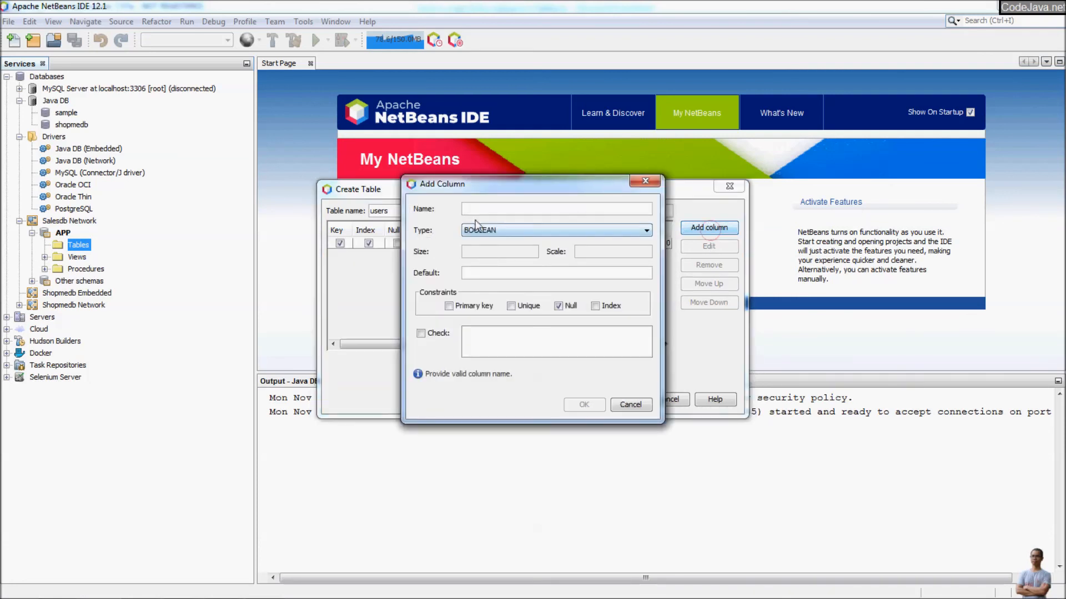
text(email)
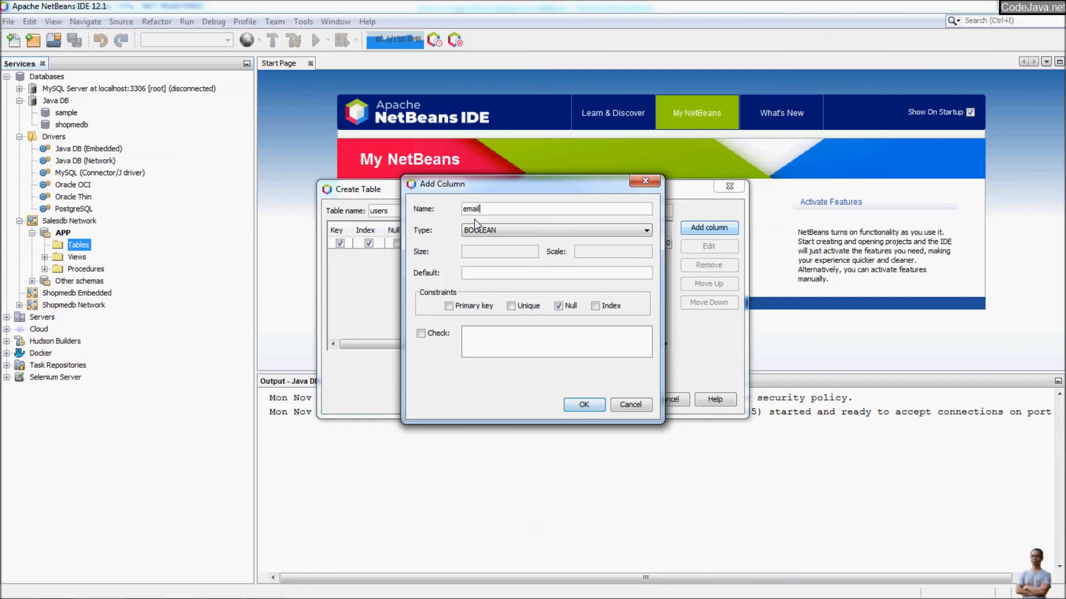
click(483, 230)
scroll(507, 283, down, 2)
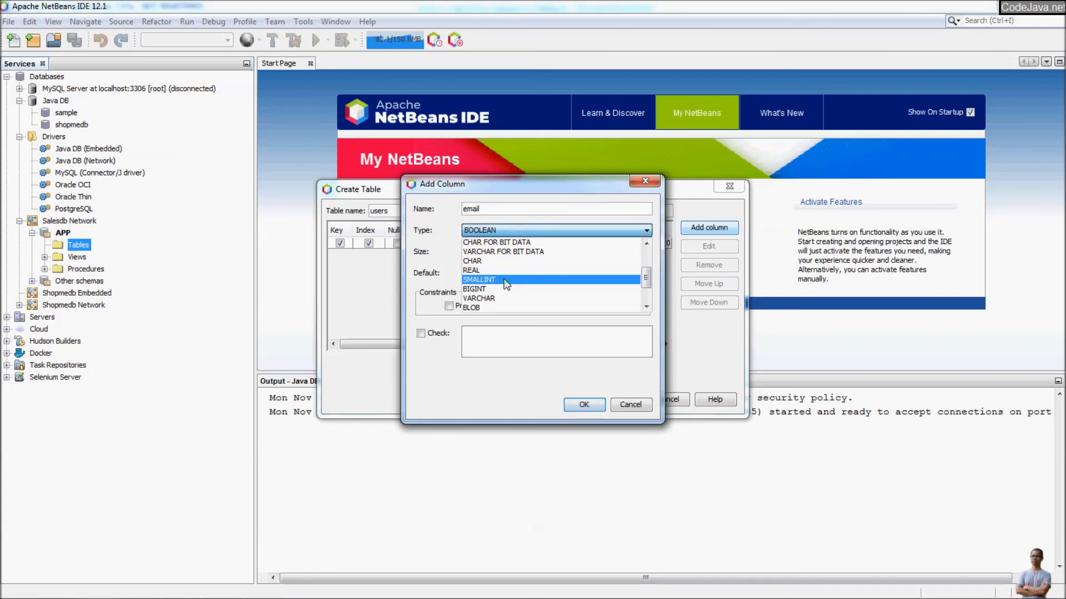
click(505, 298)
click(491, 251)
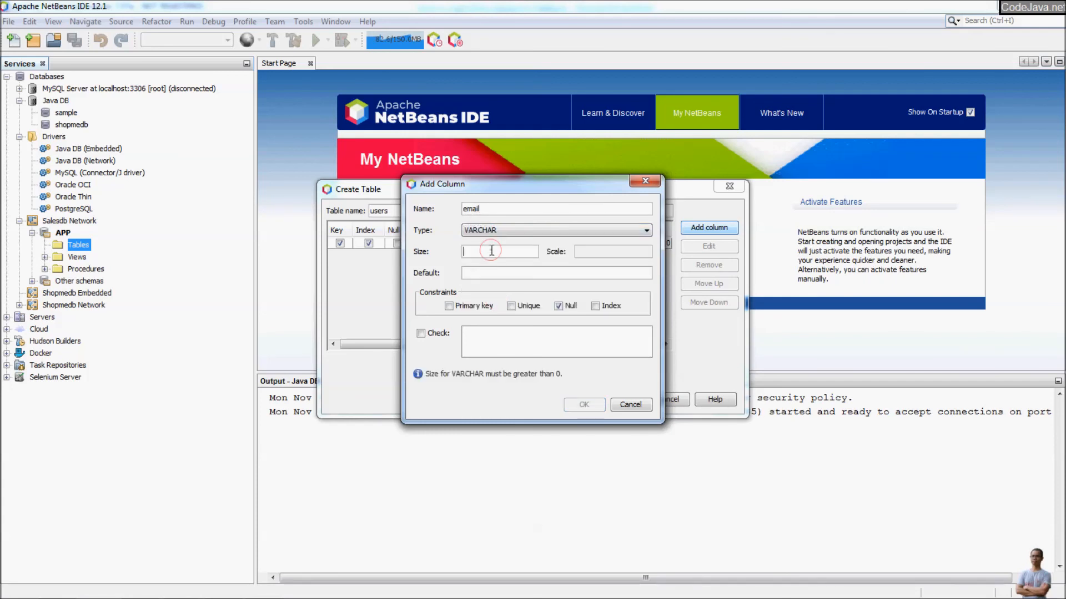
text(45)
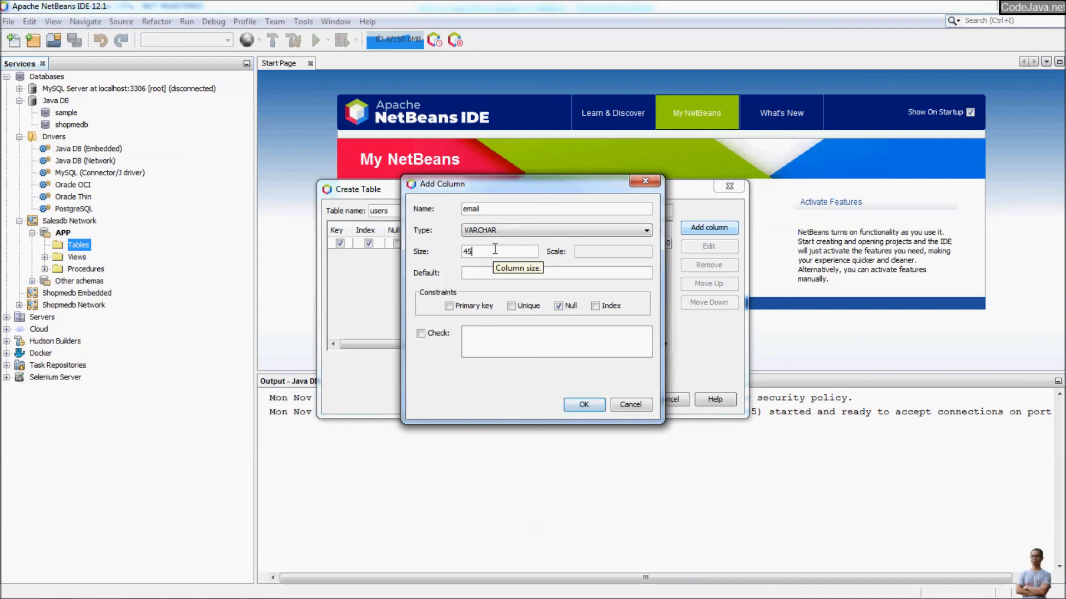
click(591, 405)
click(626, 399)
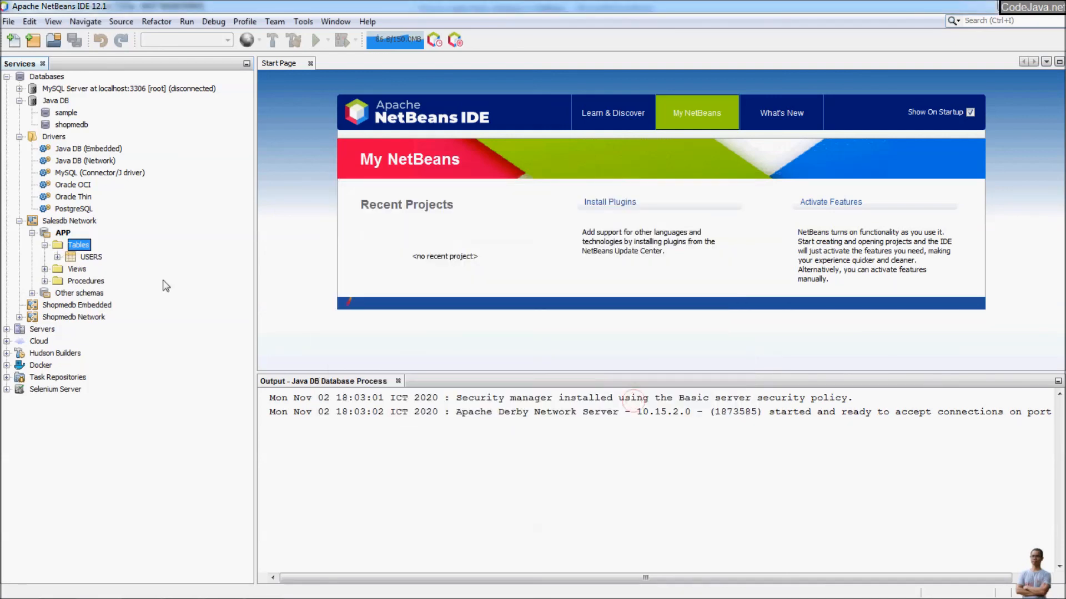
Expand USERS to inspect its ID and EMAIL columns.
click(57, 257)
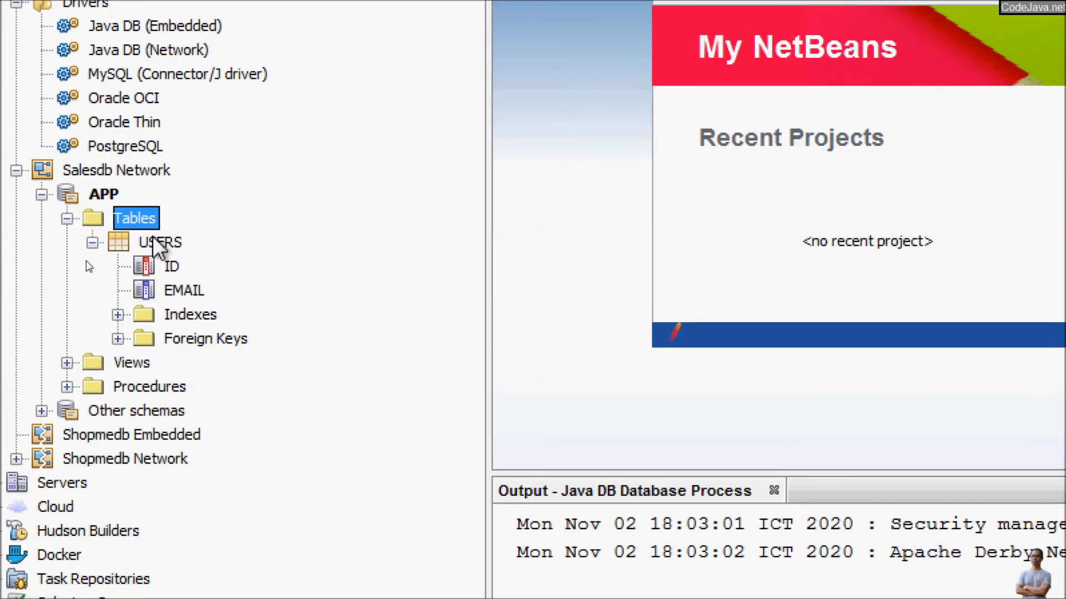
click(153, 266)
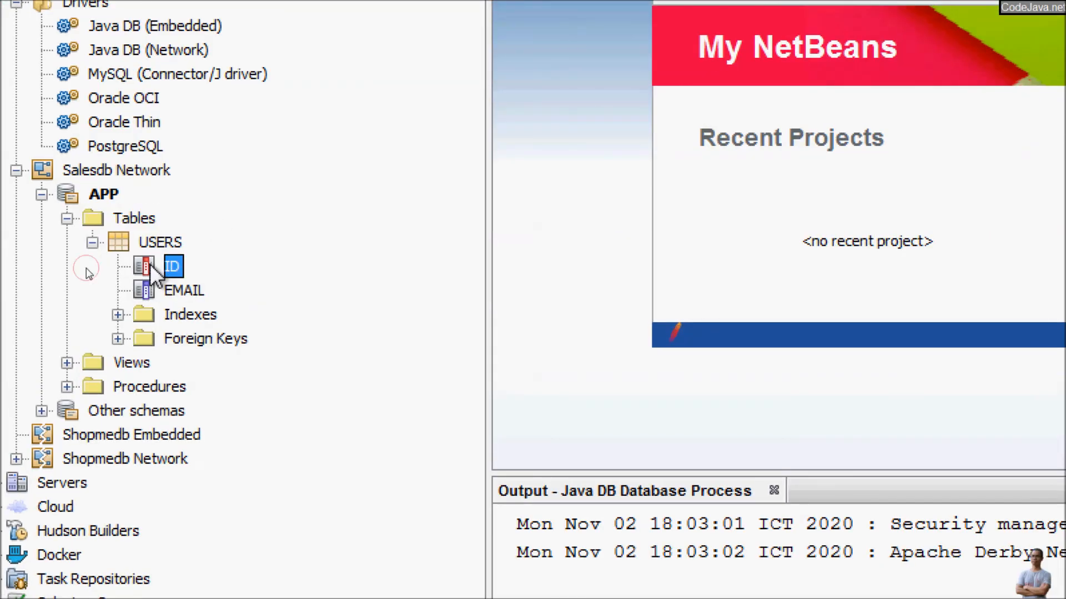
click(160, 290)
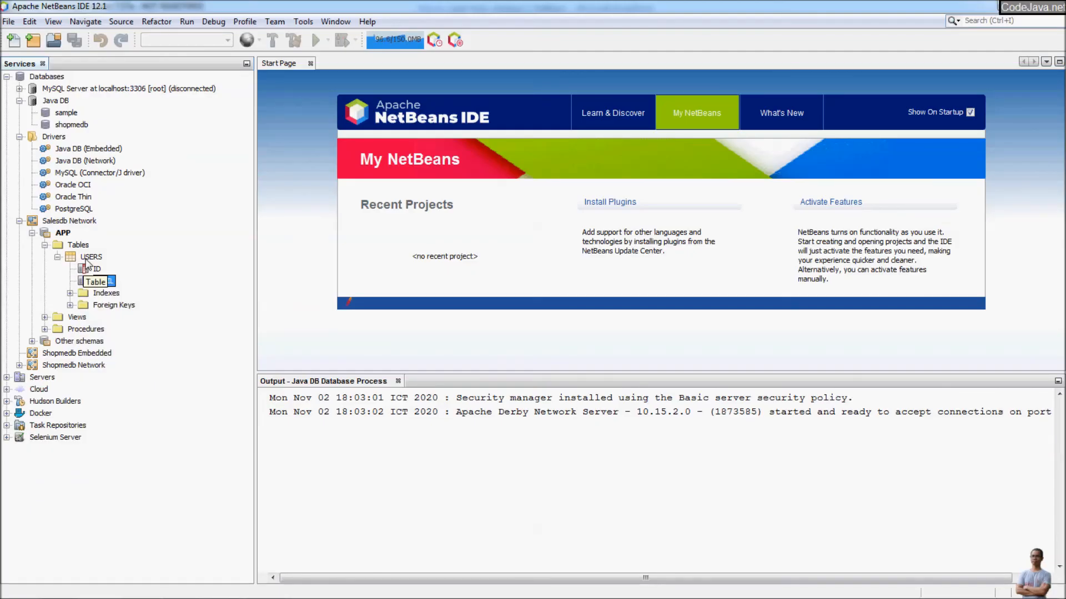
Insert a USERS record with ID 1 and the user's e-mail, then close the SQL editor.
right_click(86, 258)
click(122, 269)
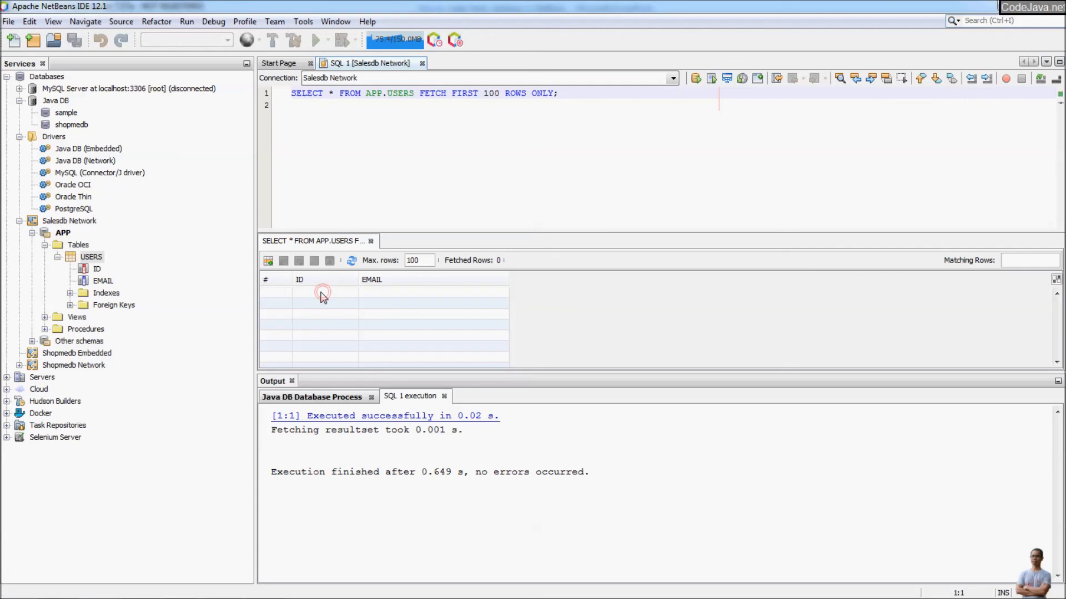
click(270, 261)
click(407, 191)
text(1)
click(533, 191)
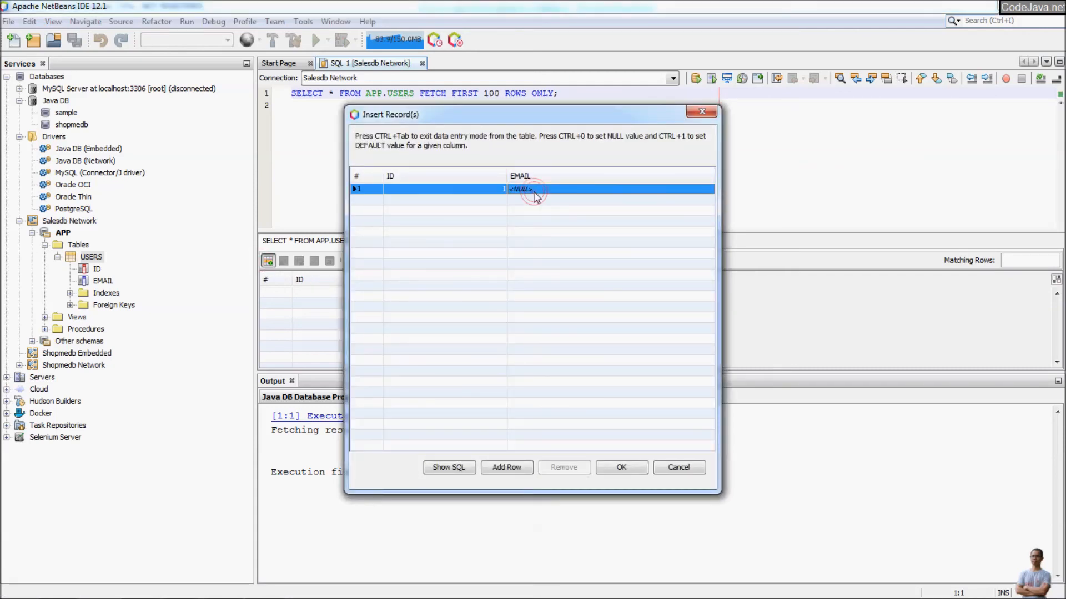
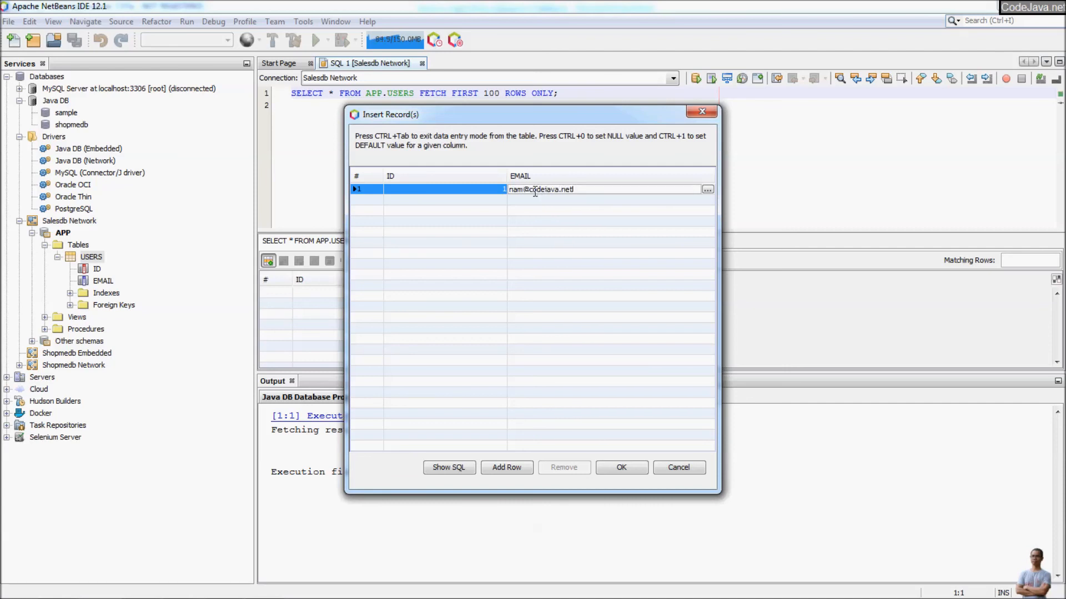
click(620, 467)
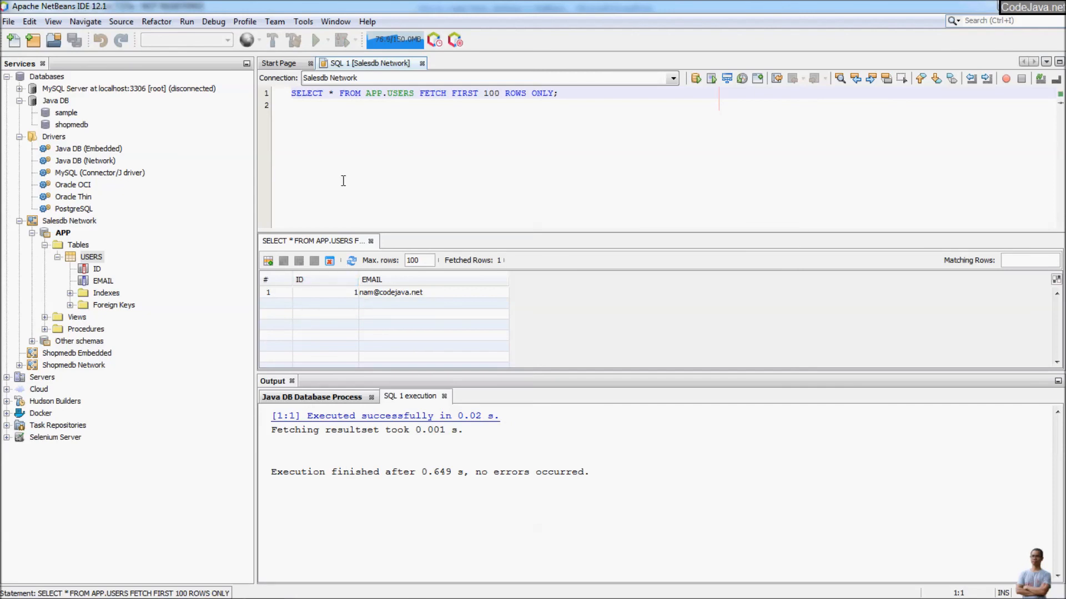
click(421, 64)
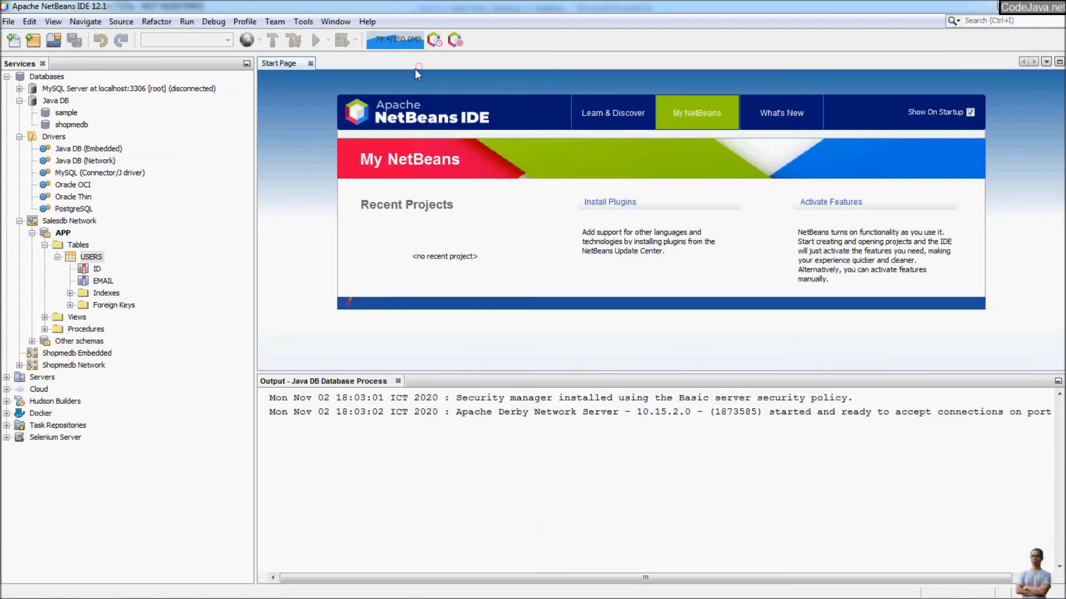
Collapse the APP schema and disconnect the Salesdb Network connection.
click(32, 233)
click(57, 222)
right_click(55, 224)
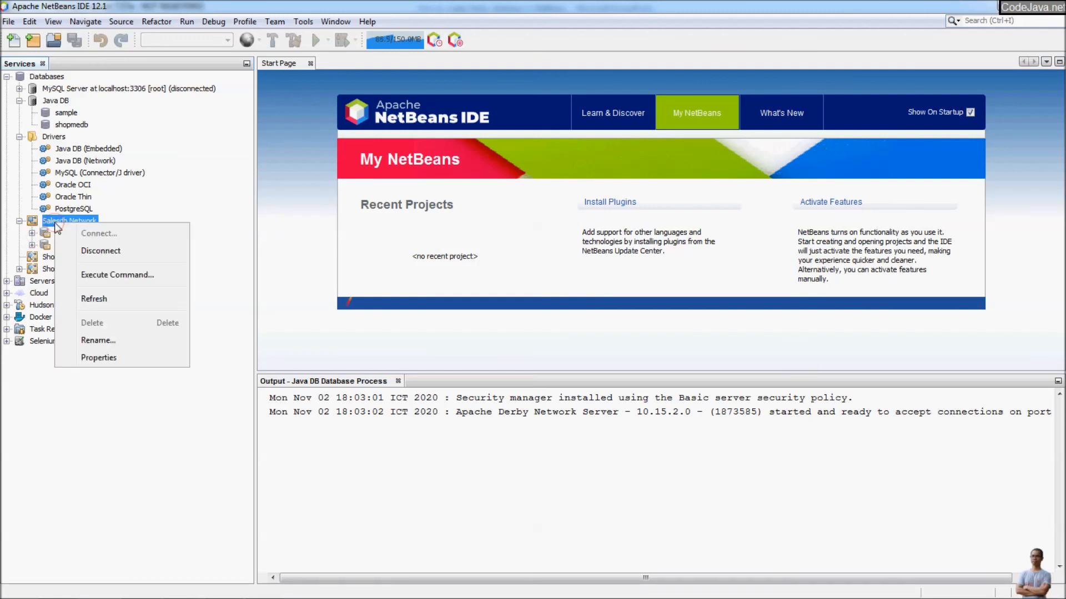
click(99, 251)
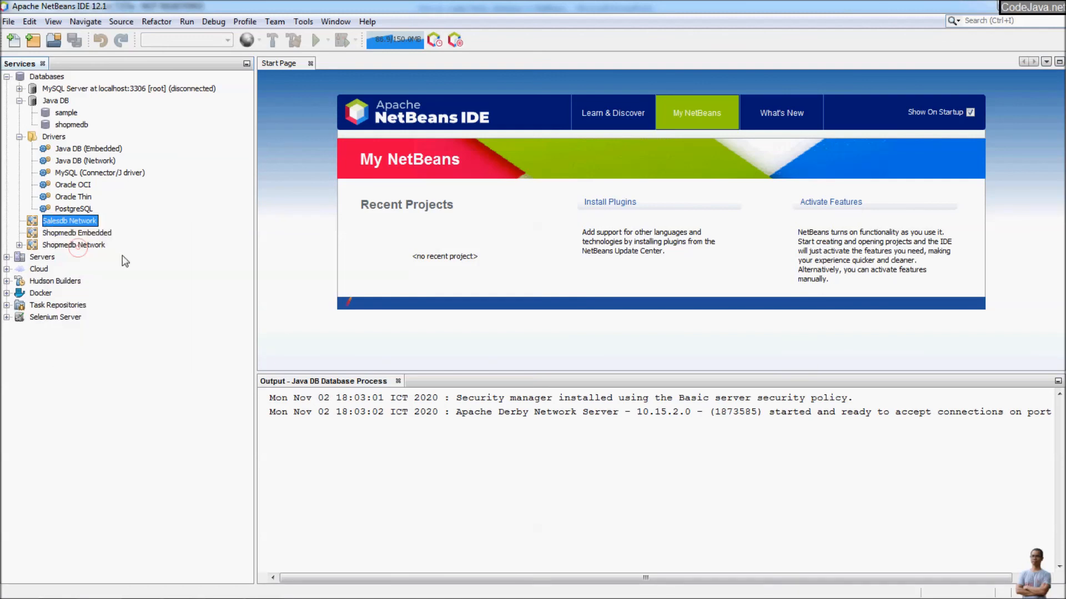
Stop the Java DB server.
click(61, 103)
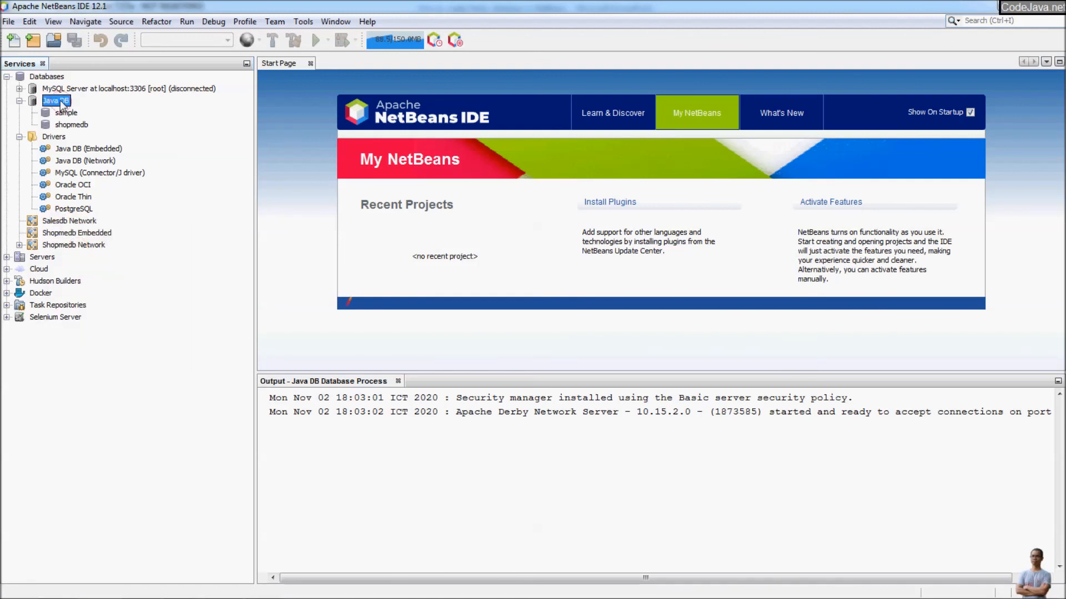
right_click(61, 103)
click(123, 128)
right_click(55, 102)
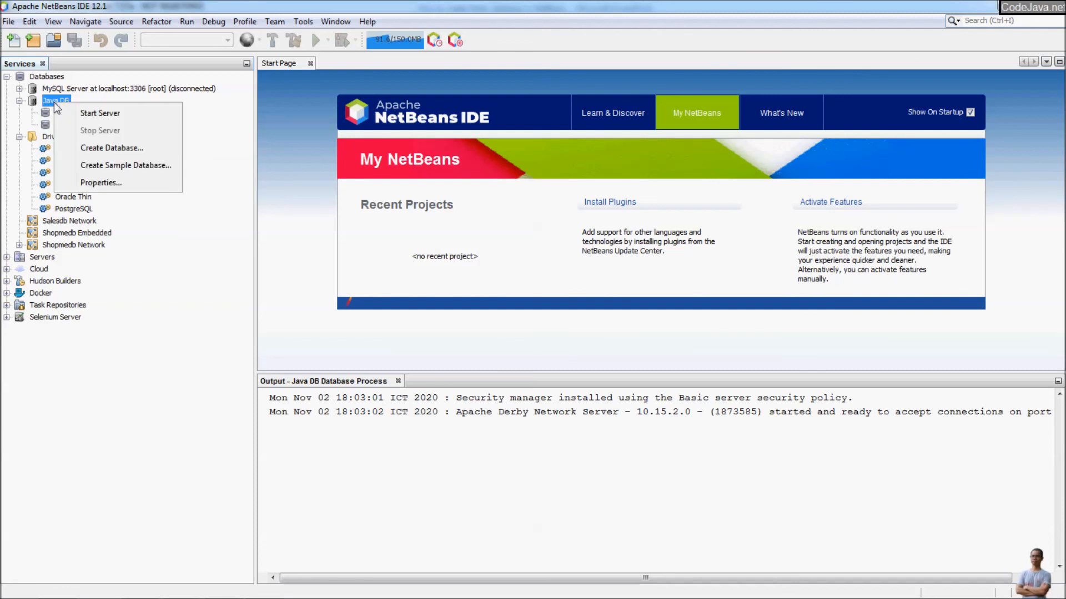
key(alt+Tab)
key(alt+Tab)
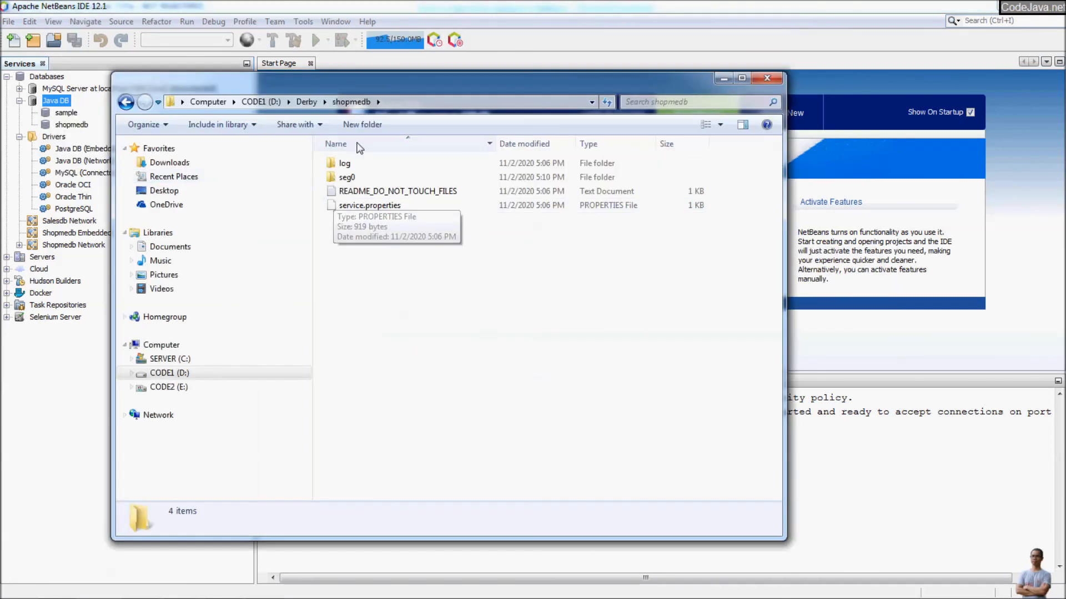
Browse into D:\Derby\salesdb to view its database files, then return to D:\Derby.
click(306, 102)
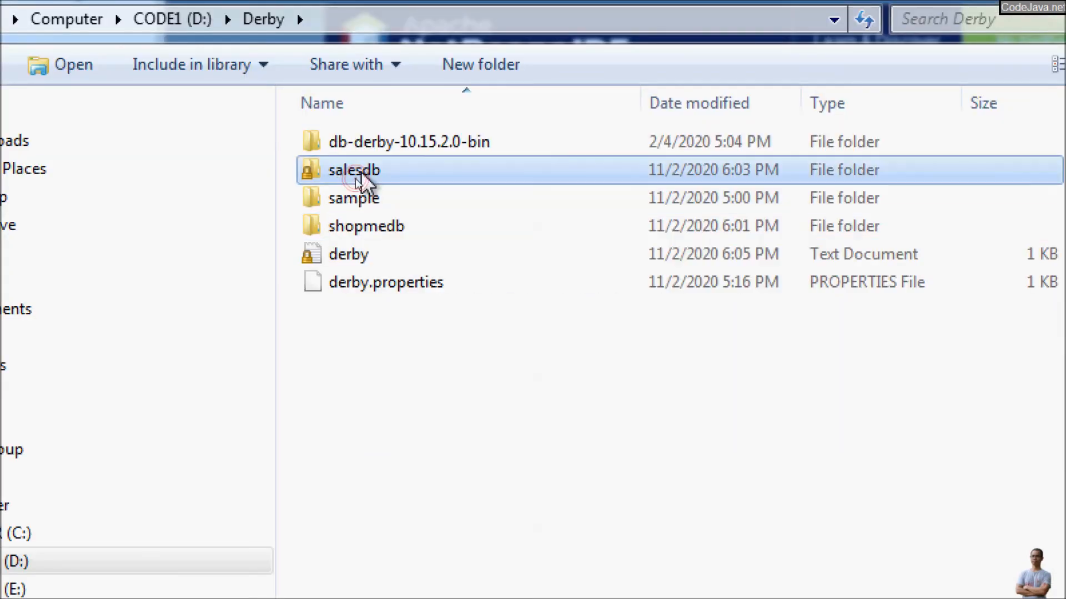
double_click(358, 173)
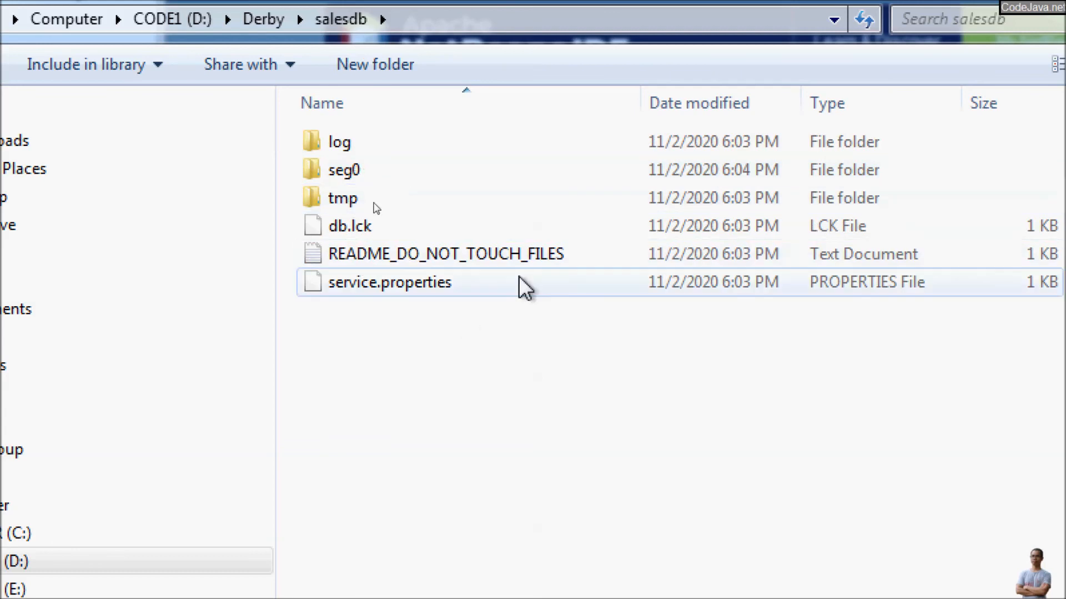
click(256, 74)
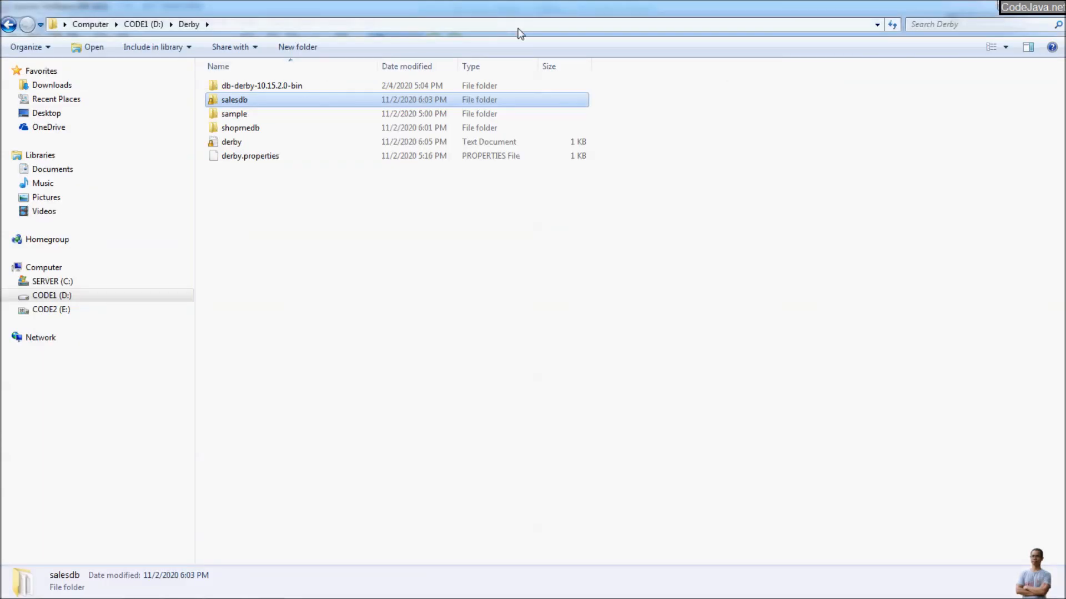
key(alt+Tab)
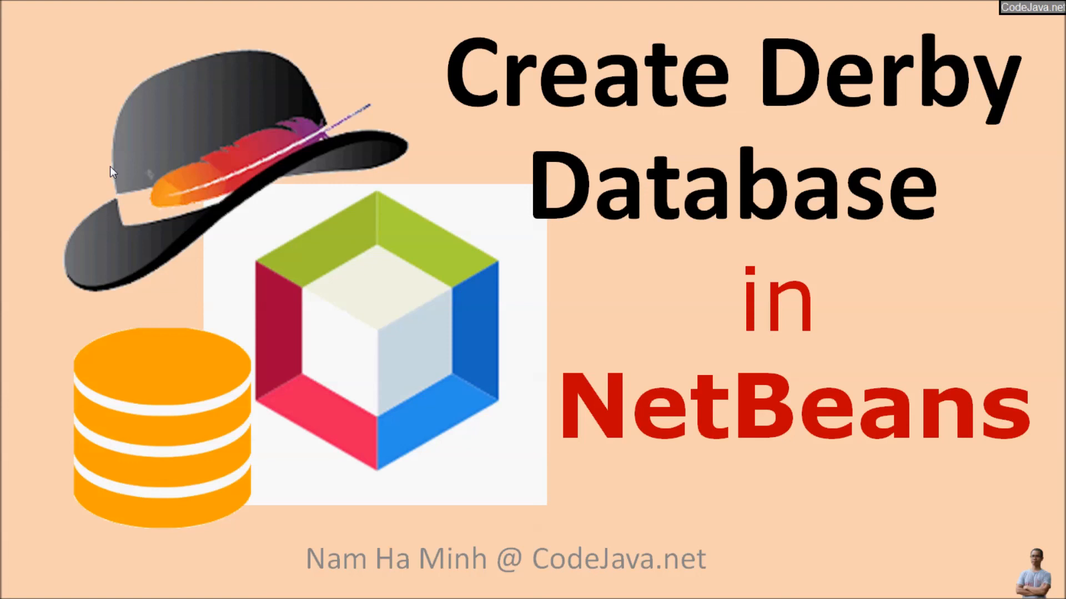
Advance to the Subscribe outro slide and reveal its LIKE bullet.
key(Right)
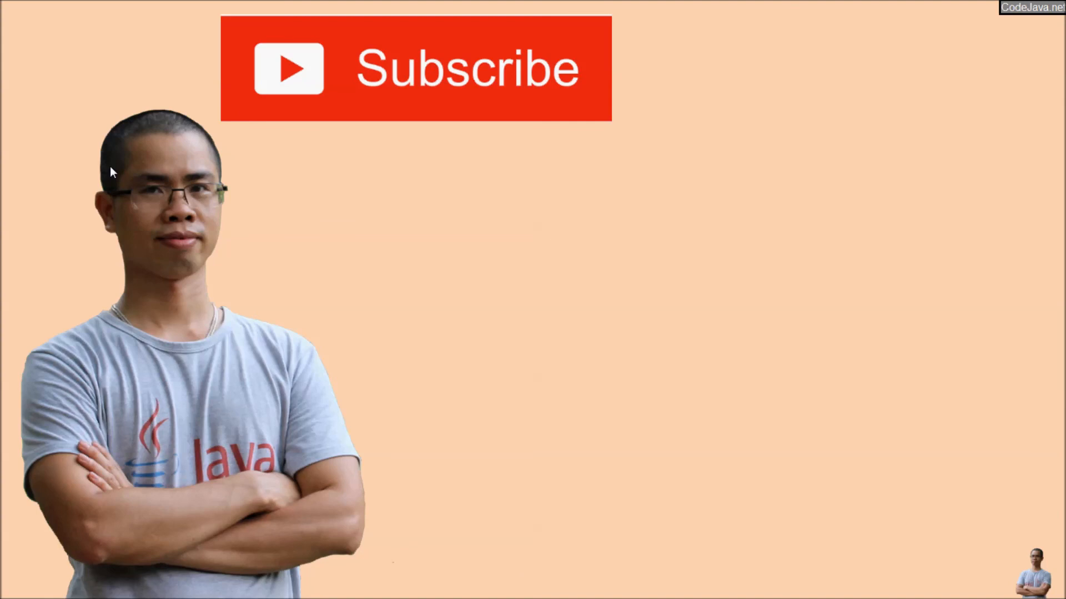
key(Right)
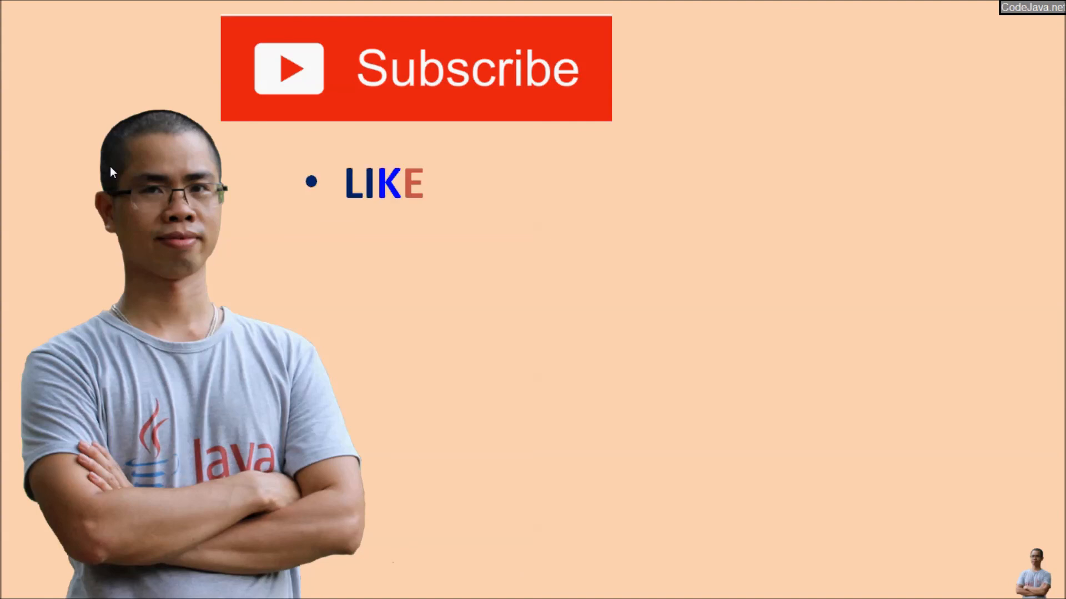